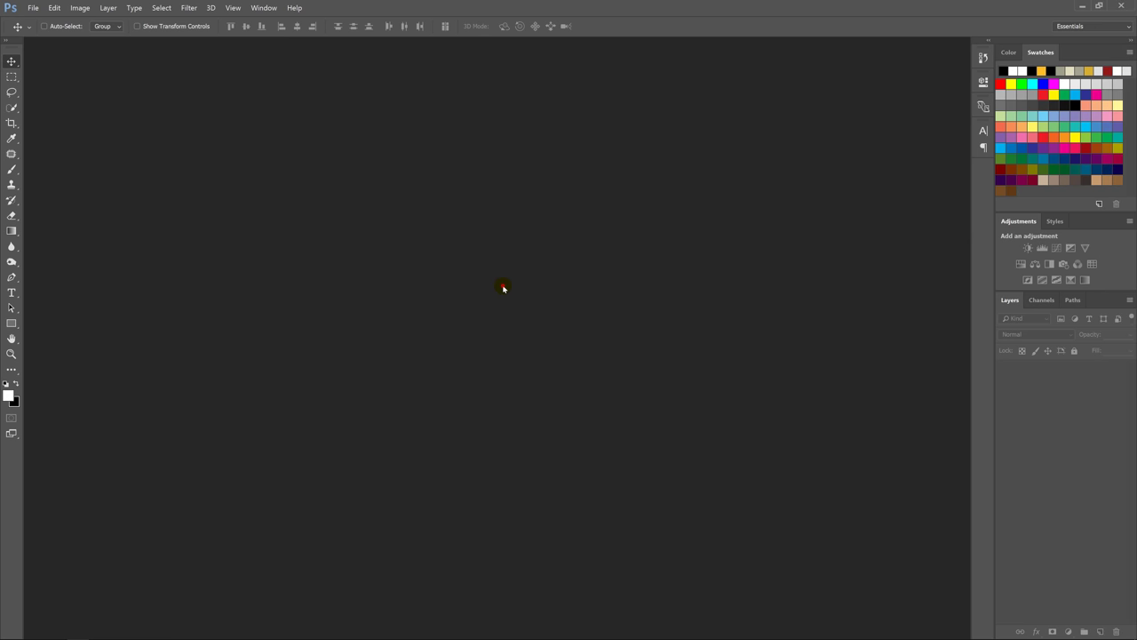
Step: Open A.jpg, turn its Background into a layer named 'pontoon', and reopen the file browser
{"action": "double_click", "coordinate": [503, 288]}
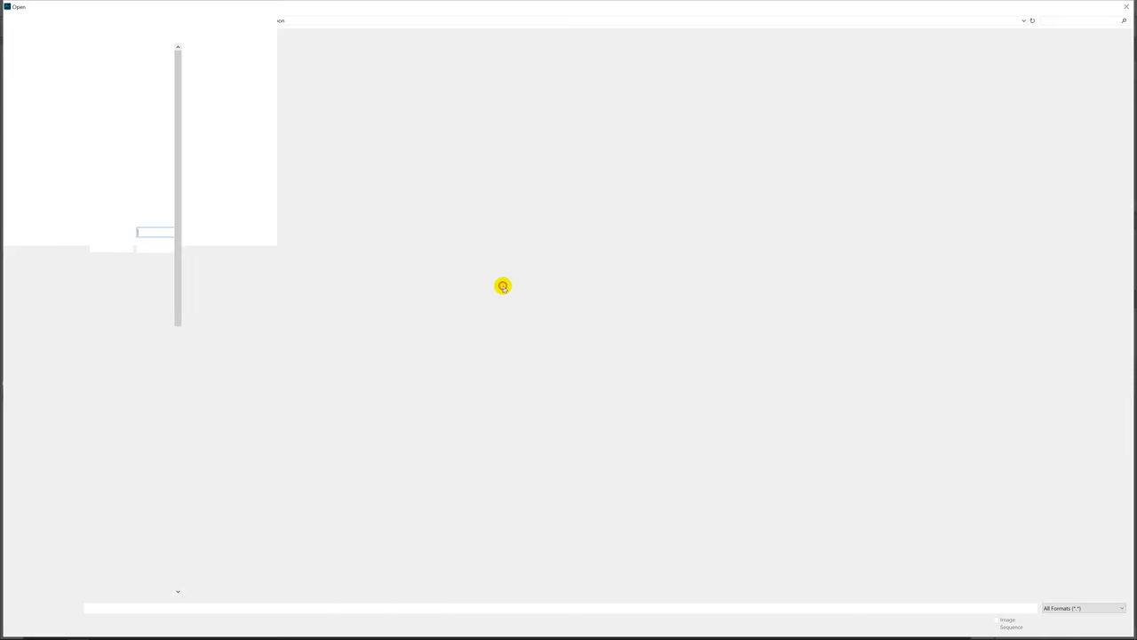
{"action": "double_click", "coordinate": [214, 86]}
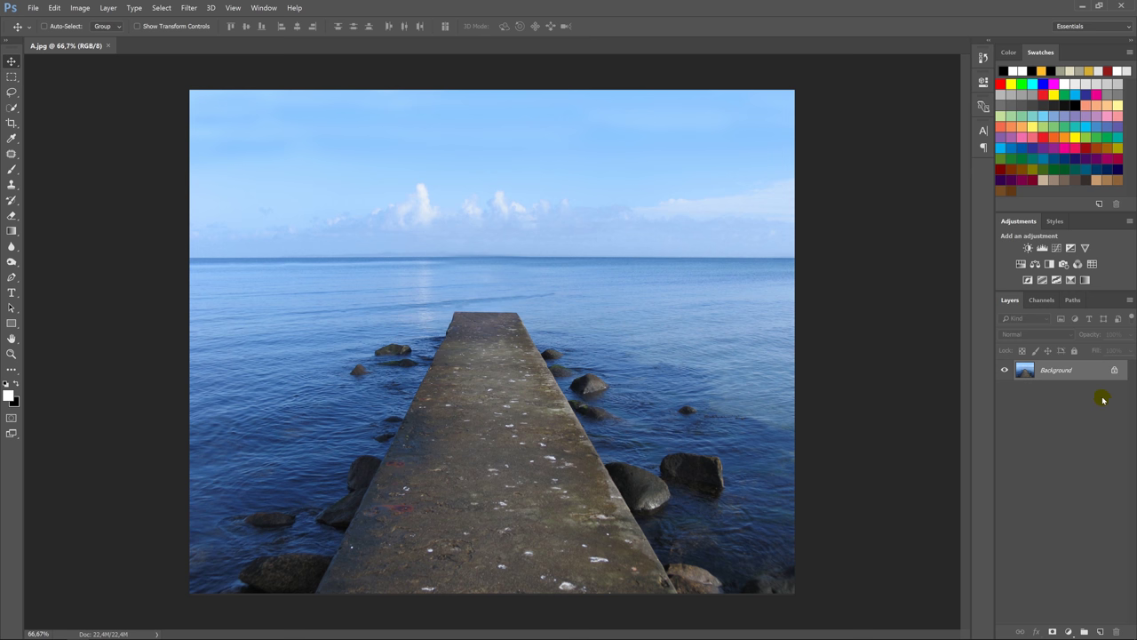
{"action": "double_click", "coordinate": [1064, 371]}
{"action": "type", "text": "pontoon"}
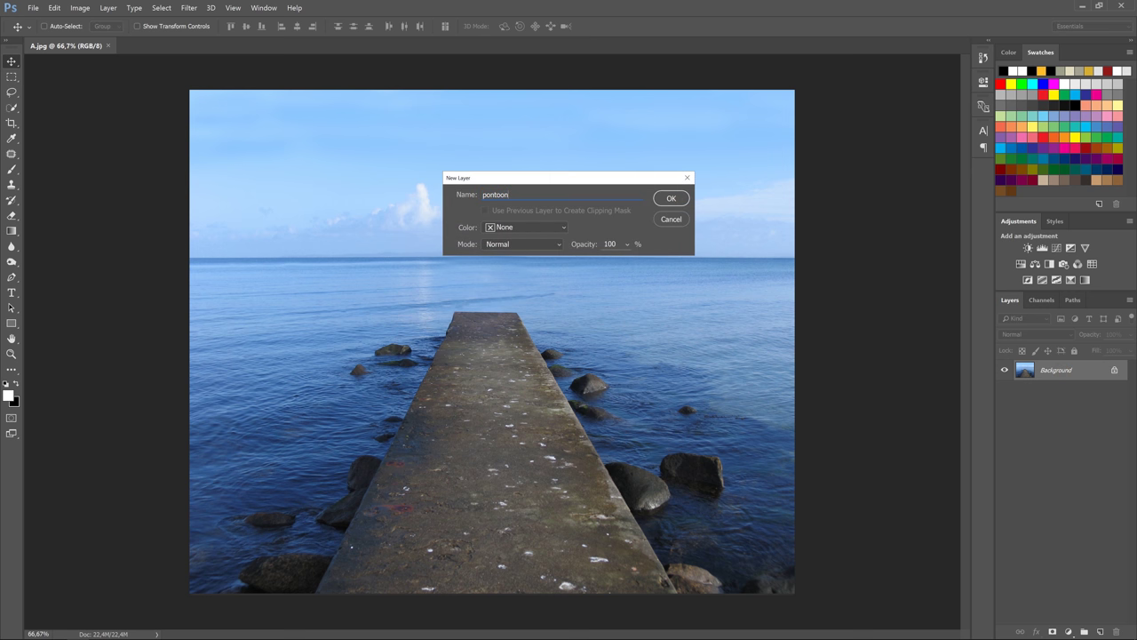
{"action": "key", "text": "Return"}
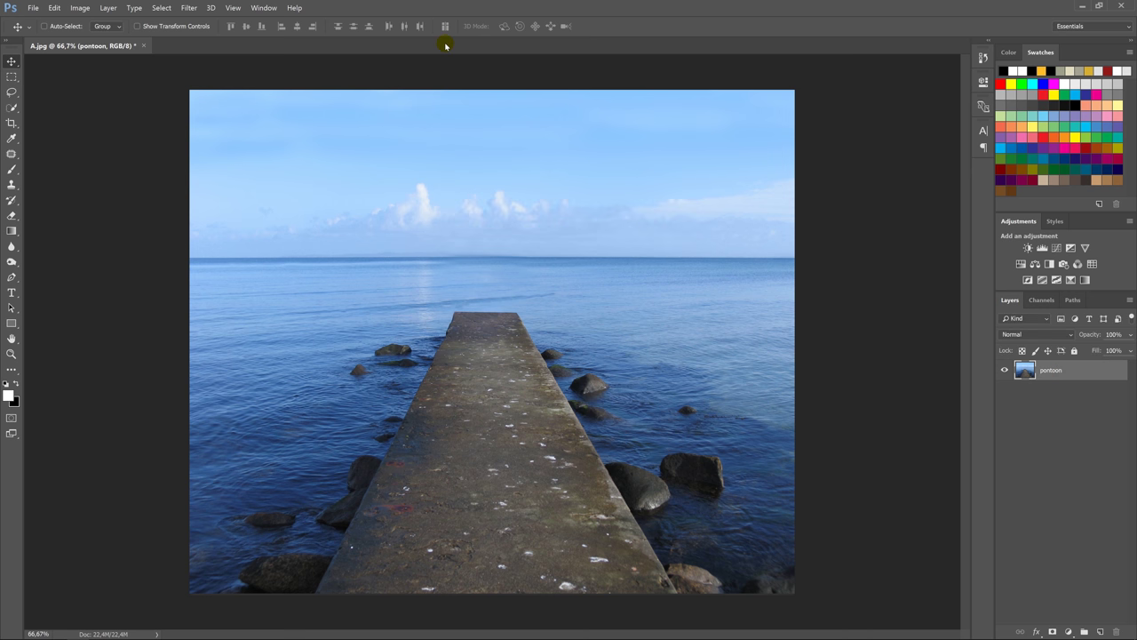
{"action": "right_click", "coordinate": [446, 45]}
Step: Drag B.jpg into the A.jpg document as Layer 1 and set its opacity to 67%
{"action": "left_click", "coordinate": [470, 81]}
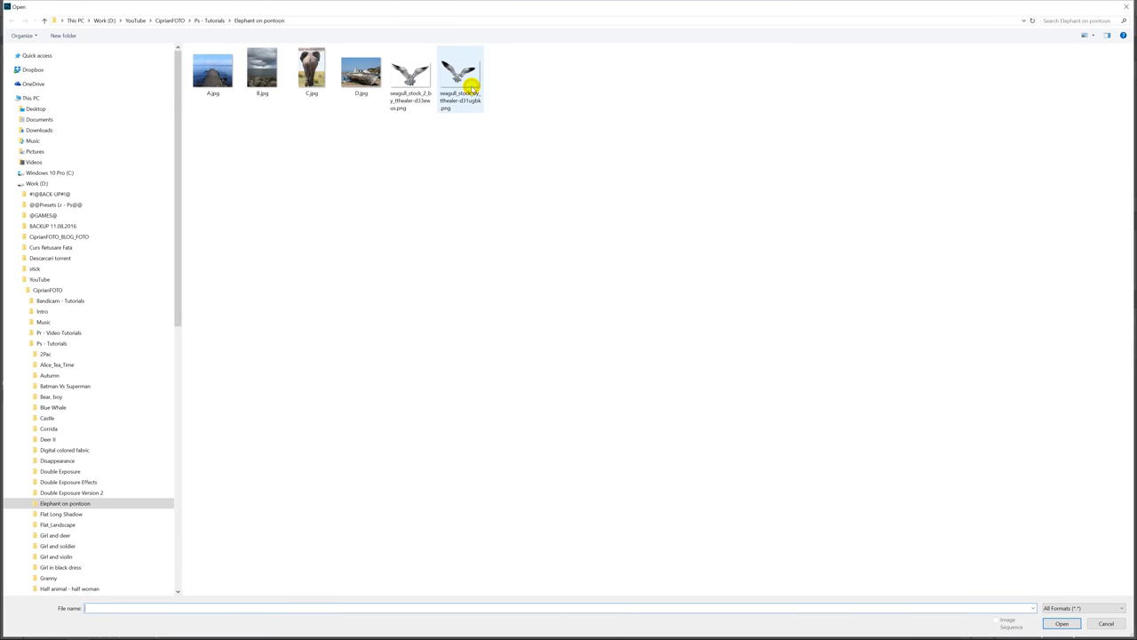
{"action": "double_click", "coordinate": [266, 66]}
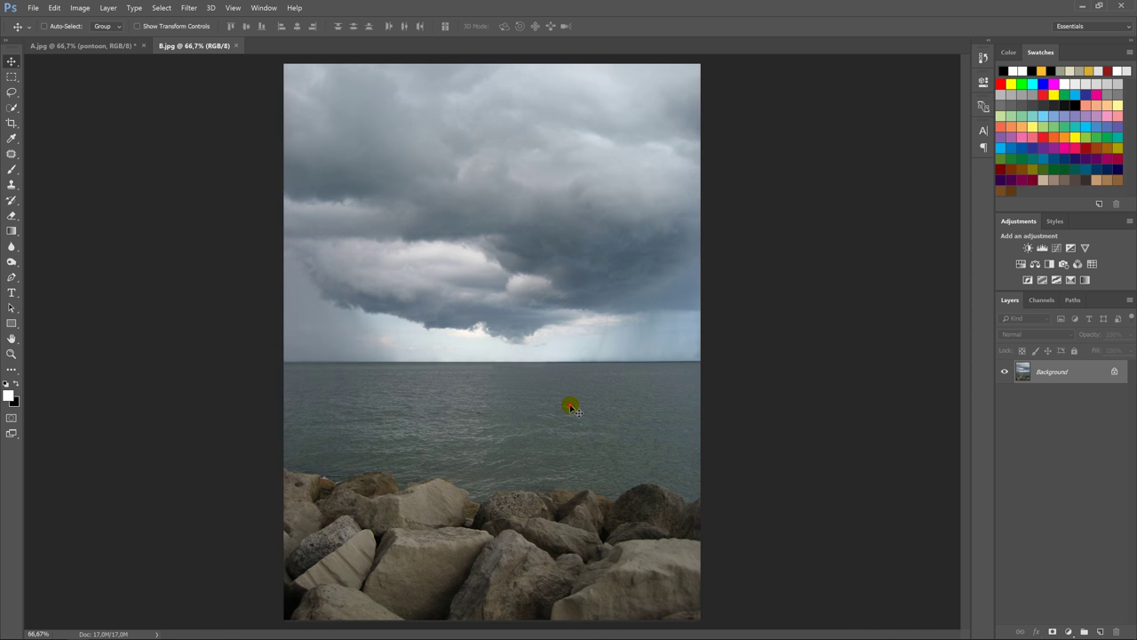
{"action": "left_click_drag", "start_coordinate": [573, 409], "coordinate": [133, 52]}
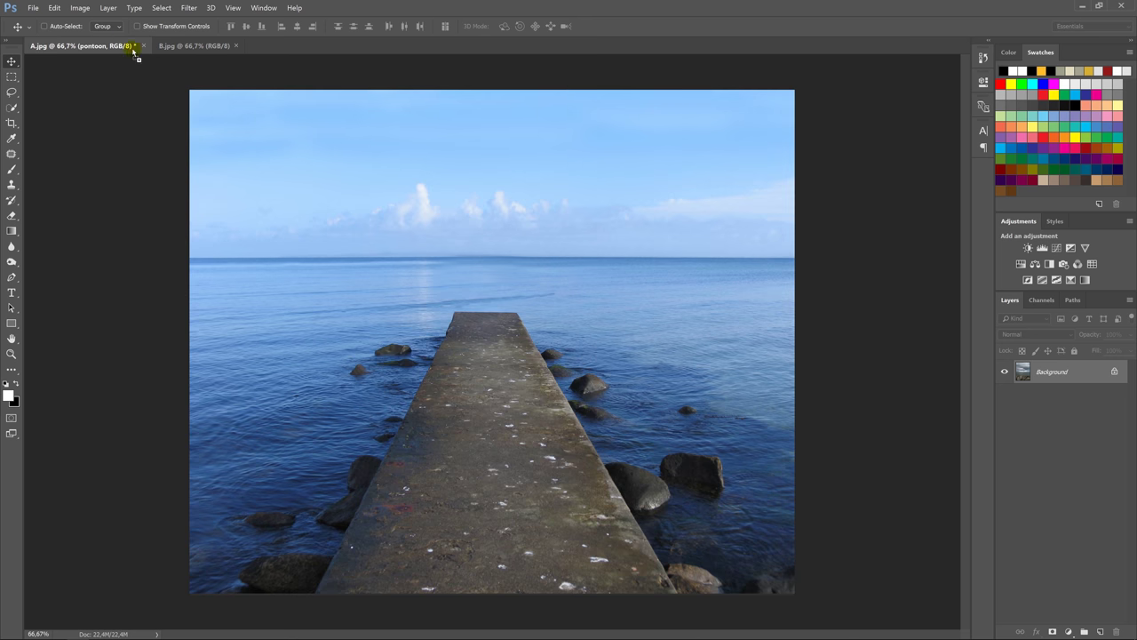
{"action": "mouse_move", "coordinate": [134, 52]}
{"action": "left_mouse_down"}
{"action": "mouse_move", "coordinate": [512, 296]}
{"action": "mouse_move", "coordinate": [589, 406]}
{"action": "left_mouse_up"}
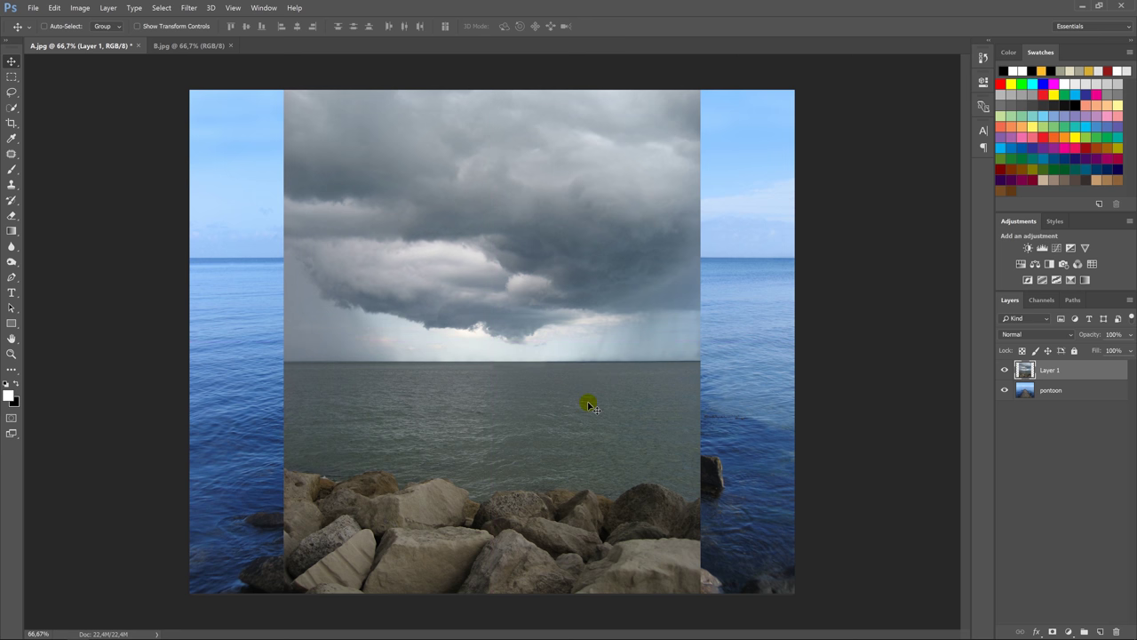
{"action": "key", "text": "ctrl+minus"}
{"action": "key", "text": "ctrl+minus"}
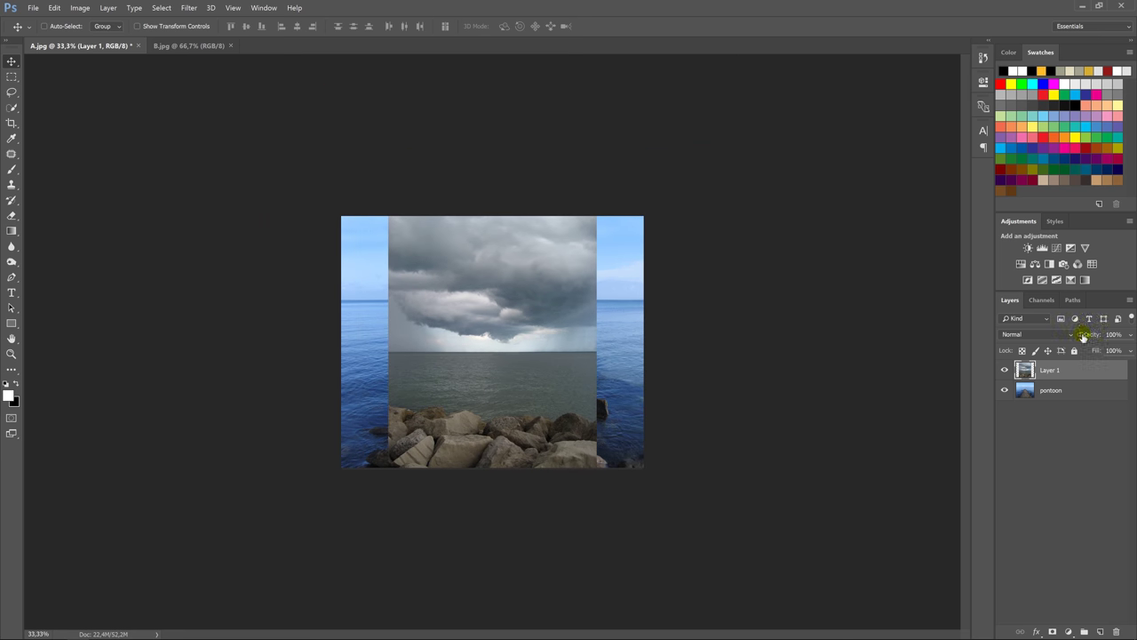
{"action": "left_click_drag", "start_coordinate": [1071, 345], "coordinate": [1066, 343]}
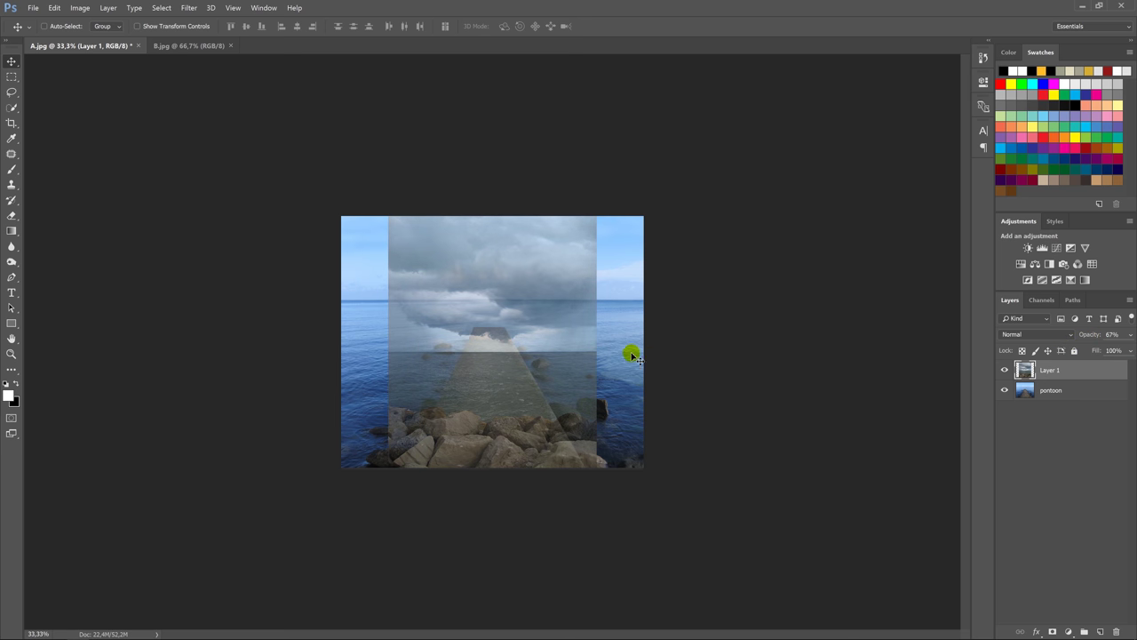
Step: Scale Layer 1 to about 207% and shift it until its horizon matches the pontoon's
{"action": "key", "text": "ctrl+t"}
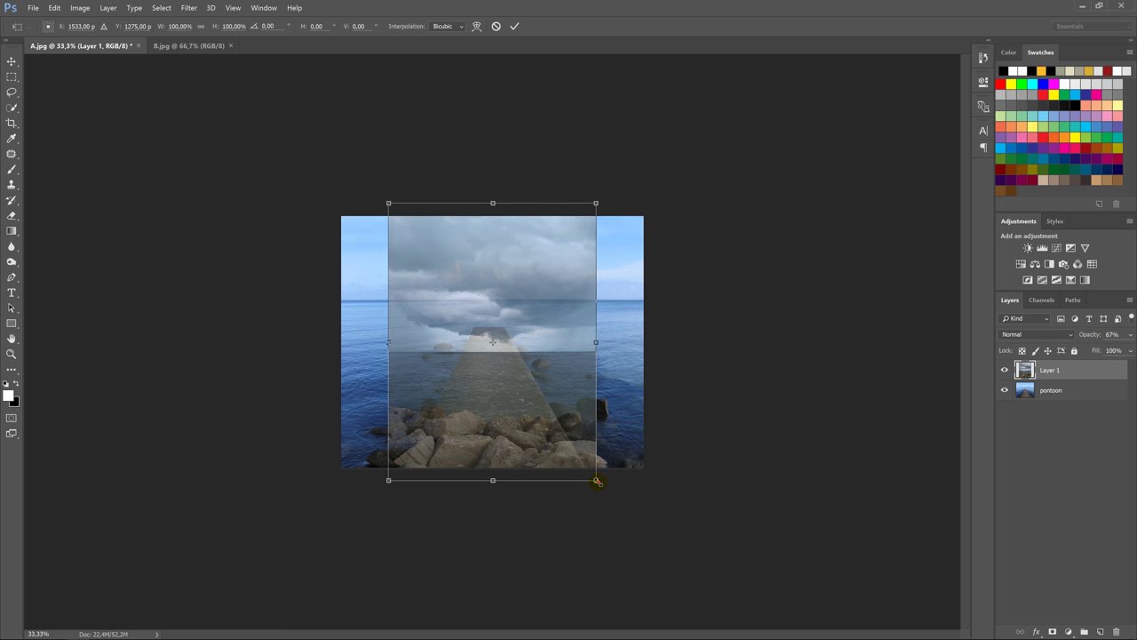
{"action": "left_click_drag", "start_coordinate": [597, 481], "coordinate": [880, 561]}
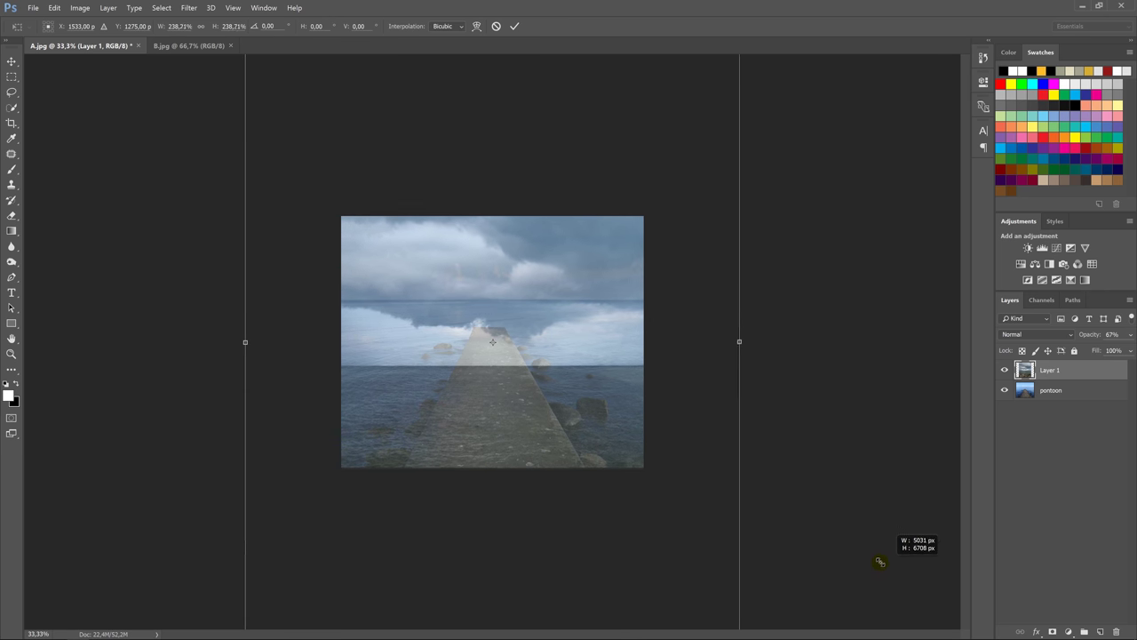
{"action": "left_click_drag", "start_coordinate": [880, 561], "coordinate": [826, 540]}
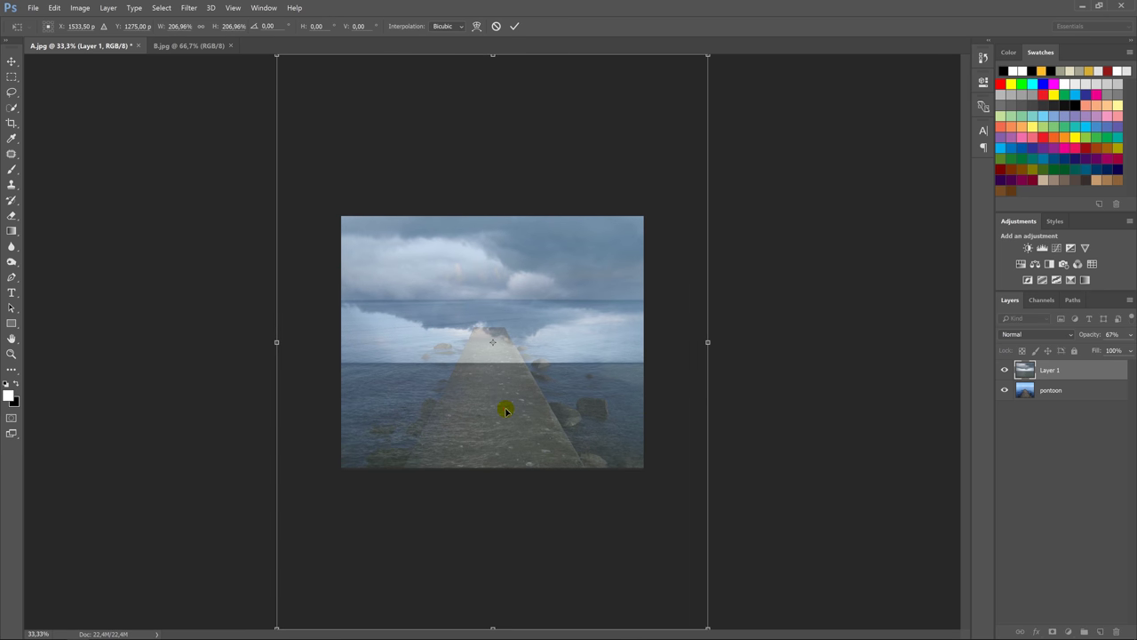
{"action": "left_click_drag", "start_coordinate": [505, 411], "coordinate": [506, 346]}
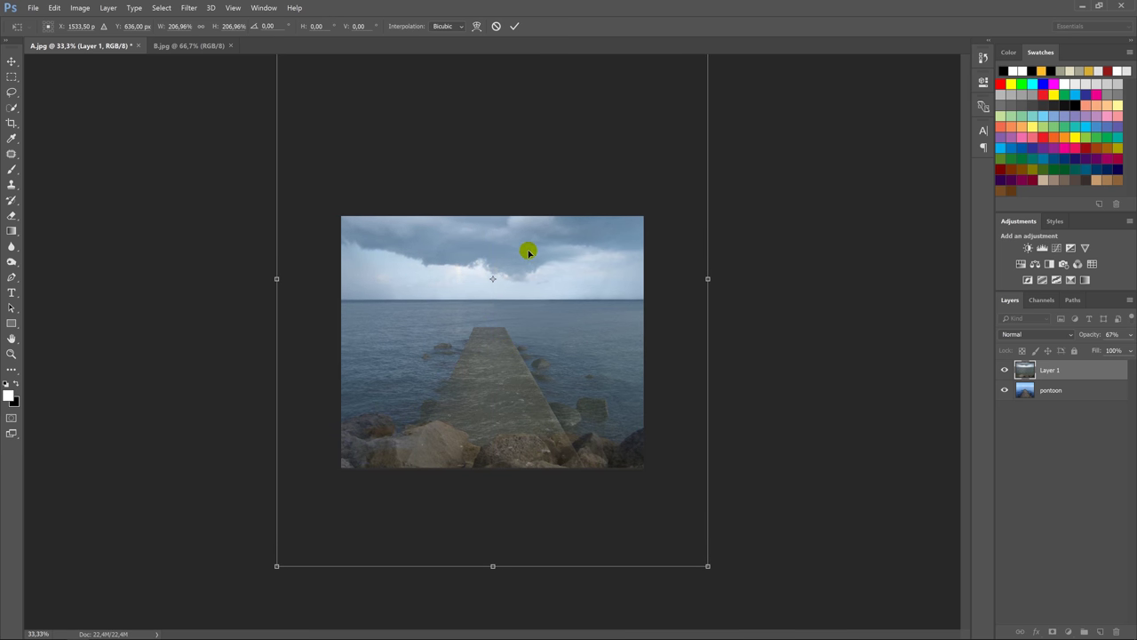
{"action": "key", "text": "ctrl+minus"}
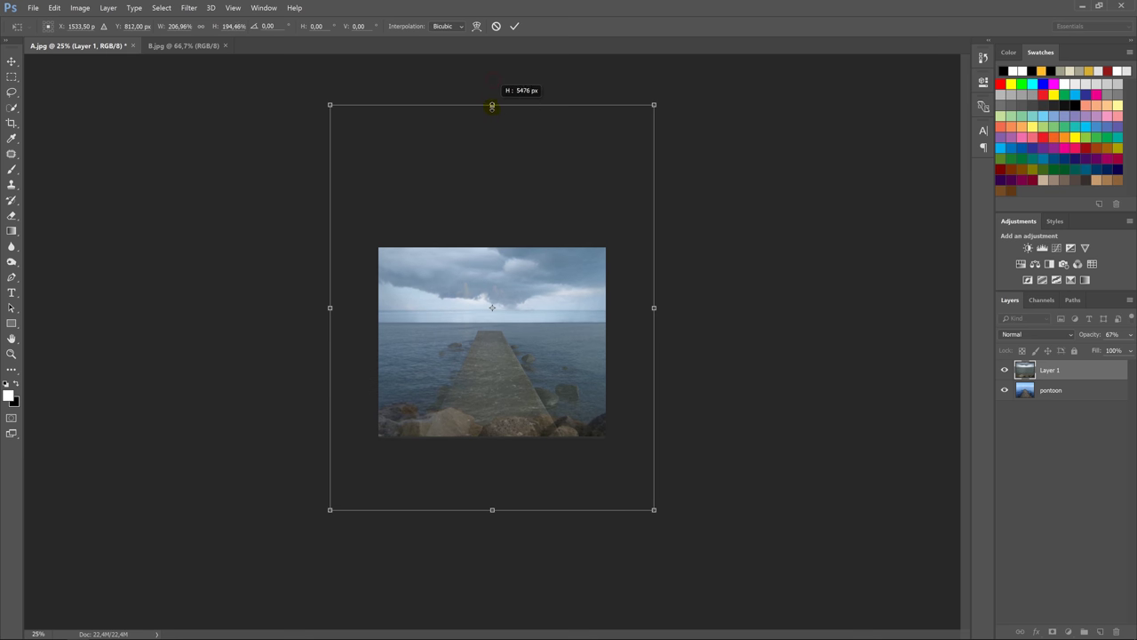
{"action": "left_click_drag", "start_coordinate": [492, 82], "coordinate": [492, 113]}
{"action": "mouse_move", "coordinate": [495, 323]}
{"action": "left_mouse_down"}
{"action": "mouse_move", "coordinate": [488, 355]}
{"action": "mouse_move", "coordinate": [489, 342]}
{"action": "left_mouse_up"}
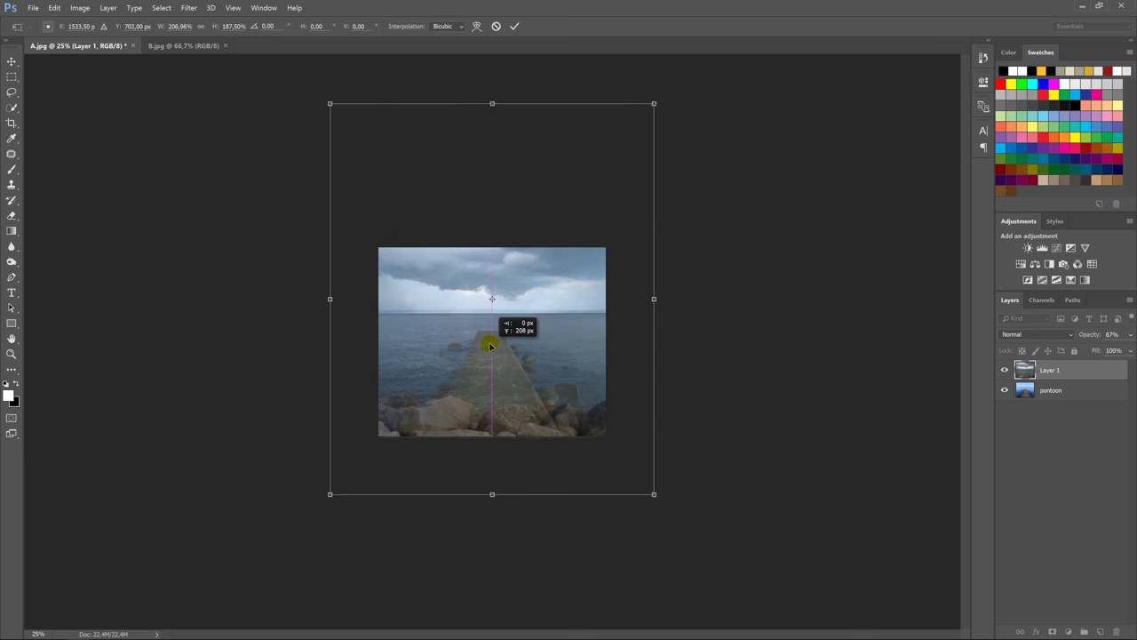
{"action": "key", "text": "Return"}
{"action": "key", "text": "ctrl+0"}
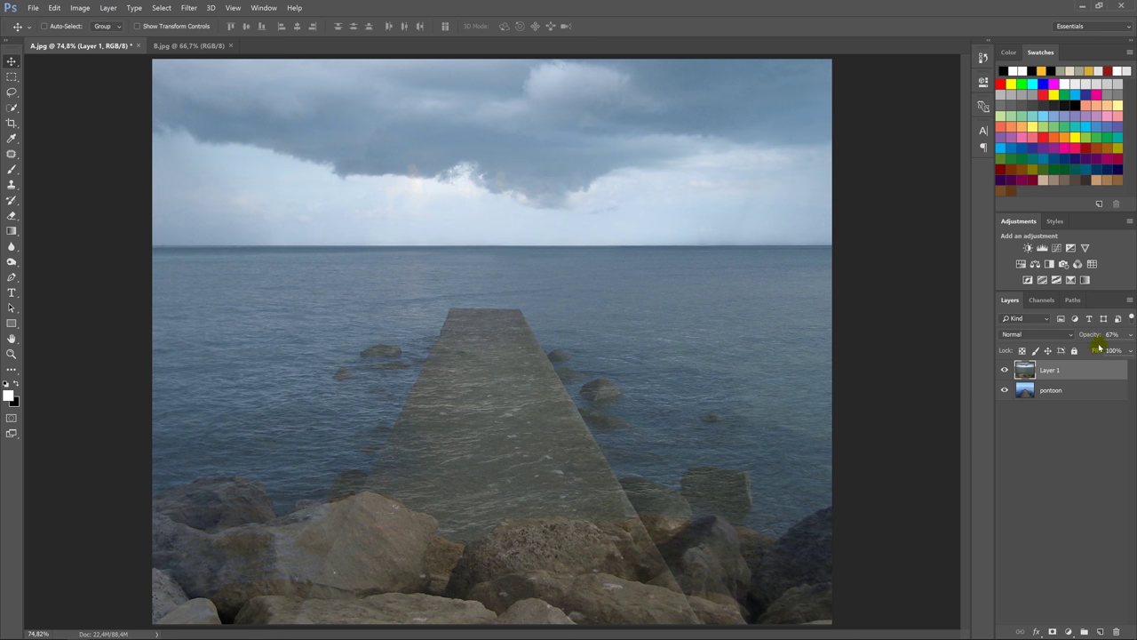
Step: Return Layer 1 to 100% opacity and gradient-mask out its sea below the horizon
{"action": "left_click_drag", "start_coordinate": [1093, 336], "coordinate": [1133, 330]}
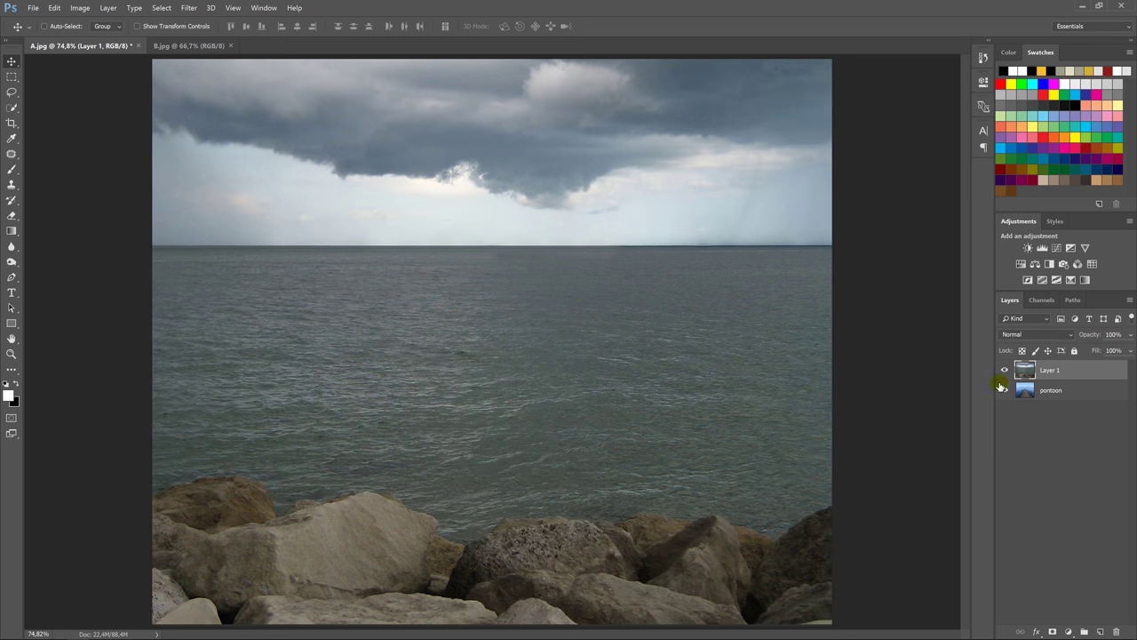
{"action": "left_click", "coordinate": [1054, 632]}
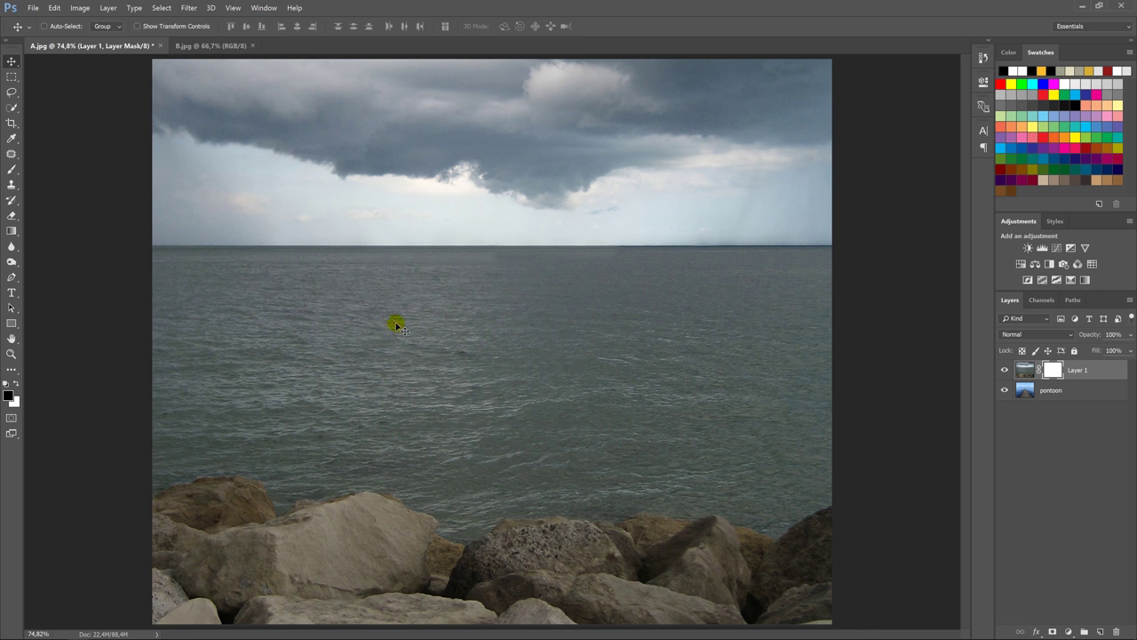
{"action": "left_click", "coordinate": [12, 230]}
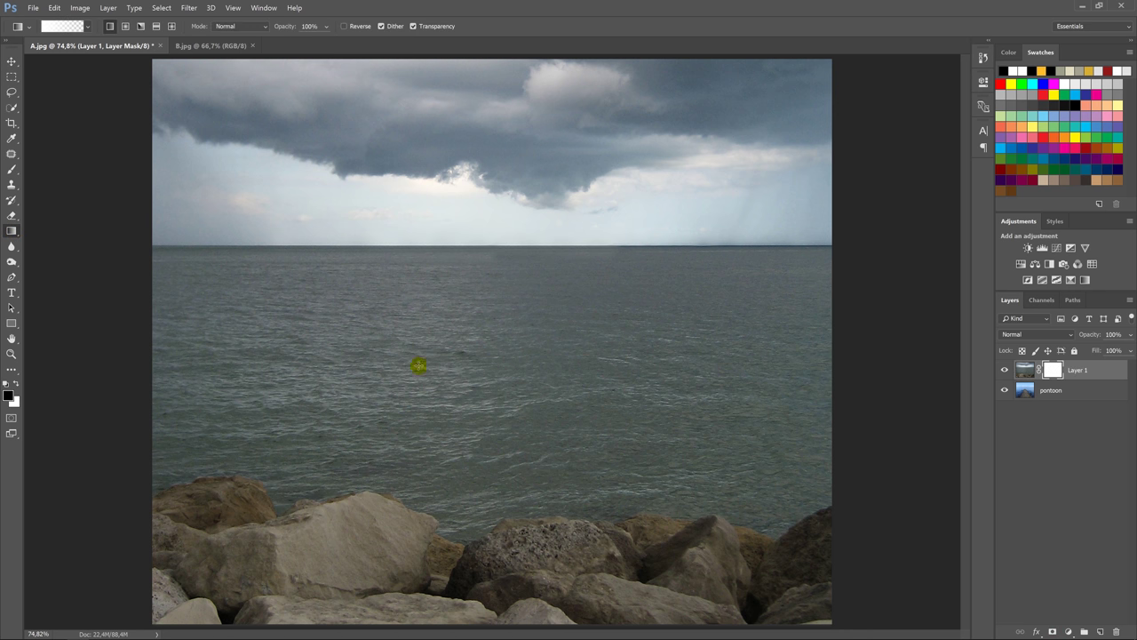
{"action": "left_click_drag", "start_coordinate": [495, 622], "coordinate": [495, 400]}
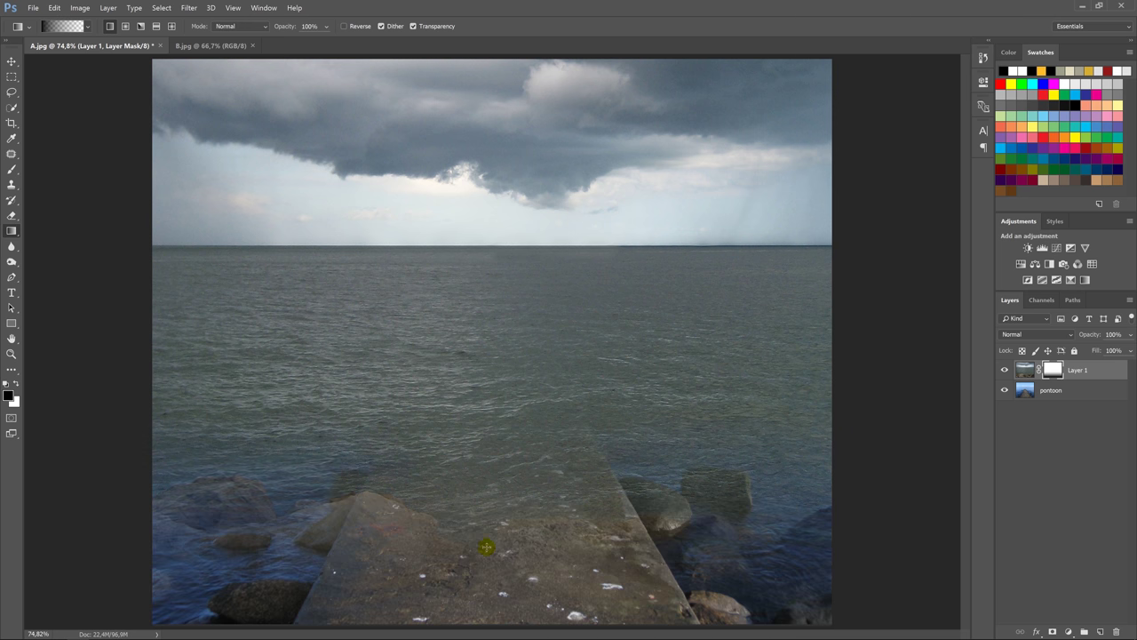
{"action": "left_click_drag", "start_coordinate": [484, 544], "coordinate": [486, 357]}
{"action": "mouse_move", "coordinate": [502, 269]}
{"action": "left_mouse_down"}
{"action": "mouse_move", "coordinate": [484, 327]}
{"action": "mouse_move", "coordinate": [489, 252]}
{"action": "left_mouse_up"}
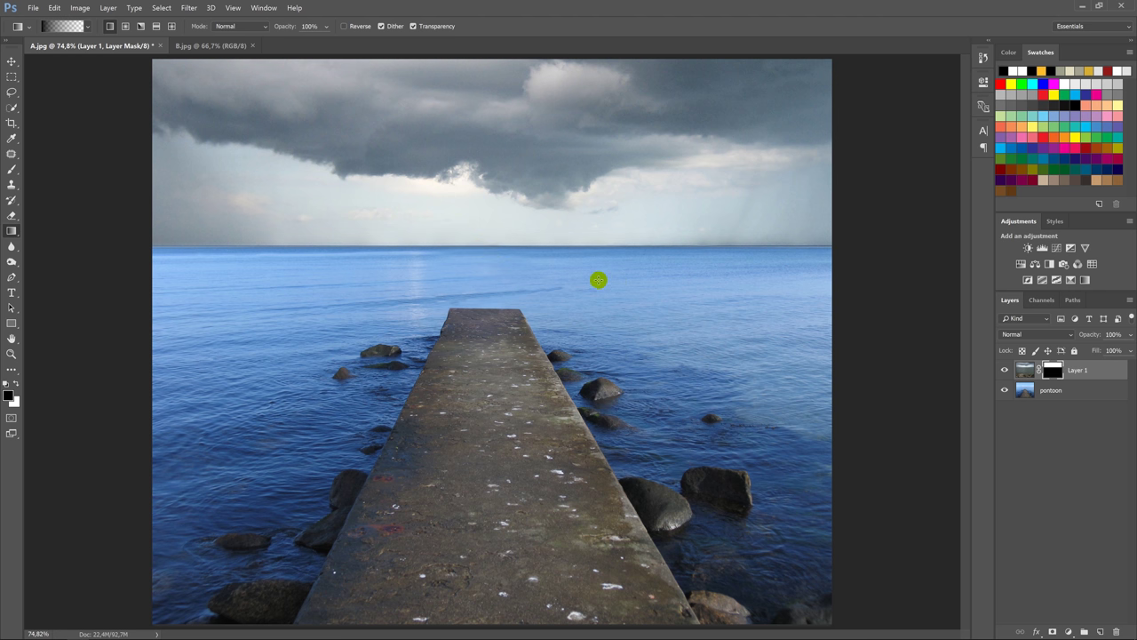
{"action": "left_click", "coordinate": [1022, 388]}
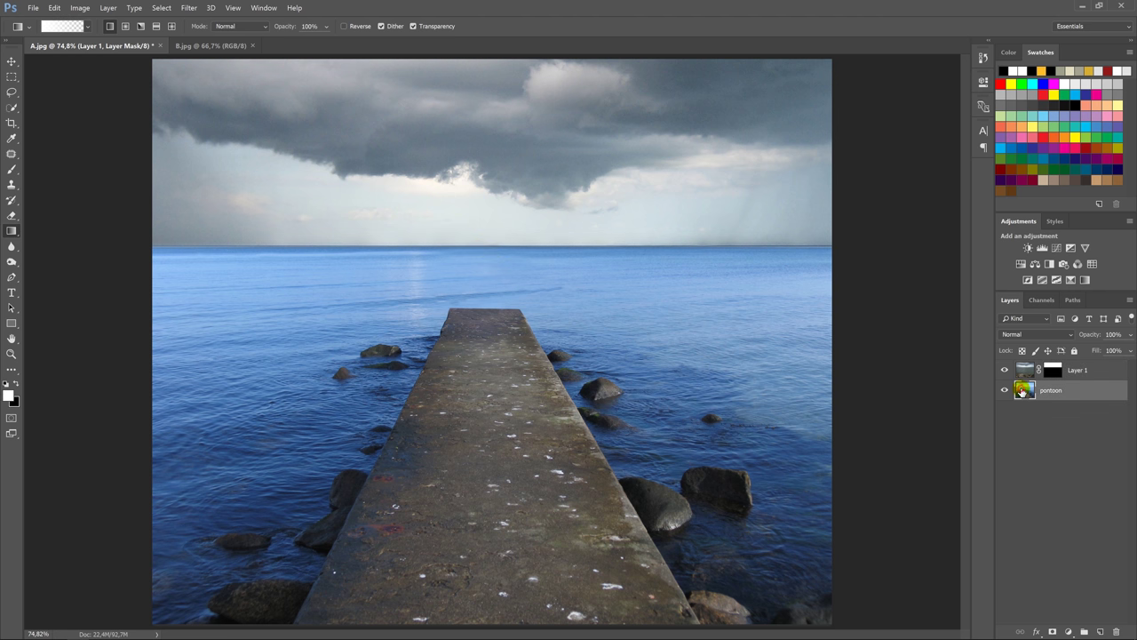
Step: Try a mask on the pontoon layer, undo it, and reselect pontoon
{"action": "left_click", "coordinate": [1054, 630]}
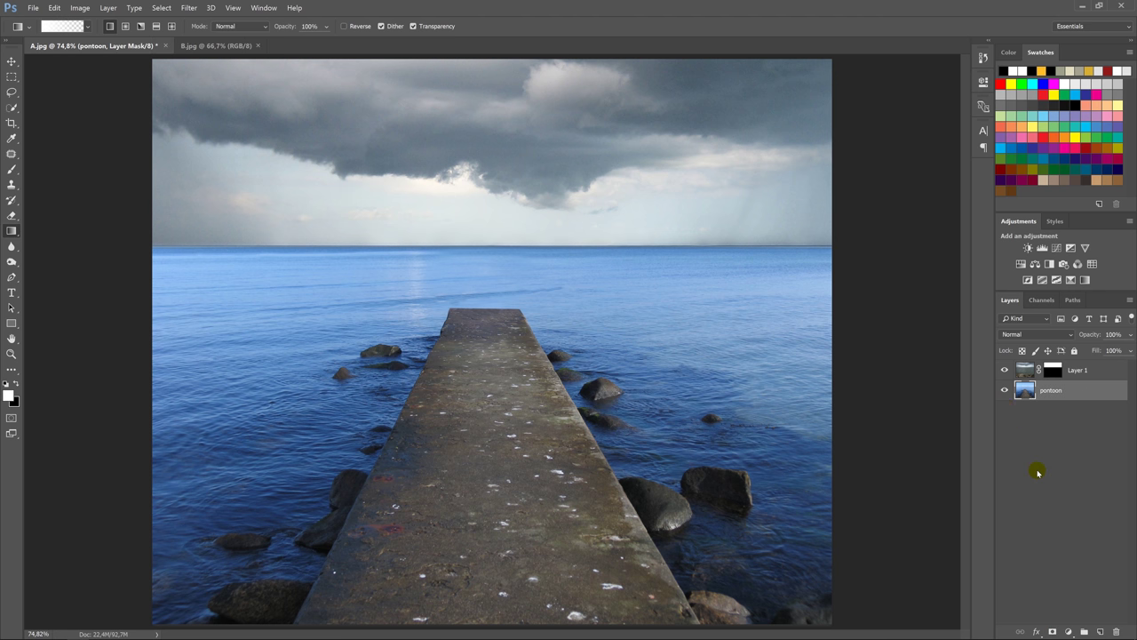
{"action": "key", "text": "ctrl+z"}
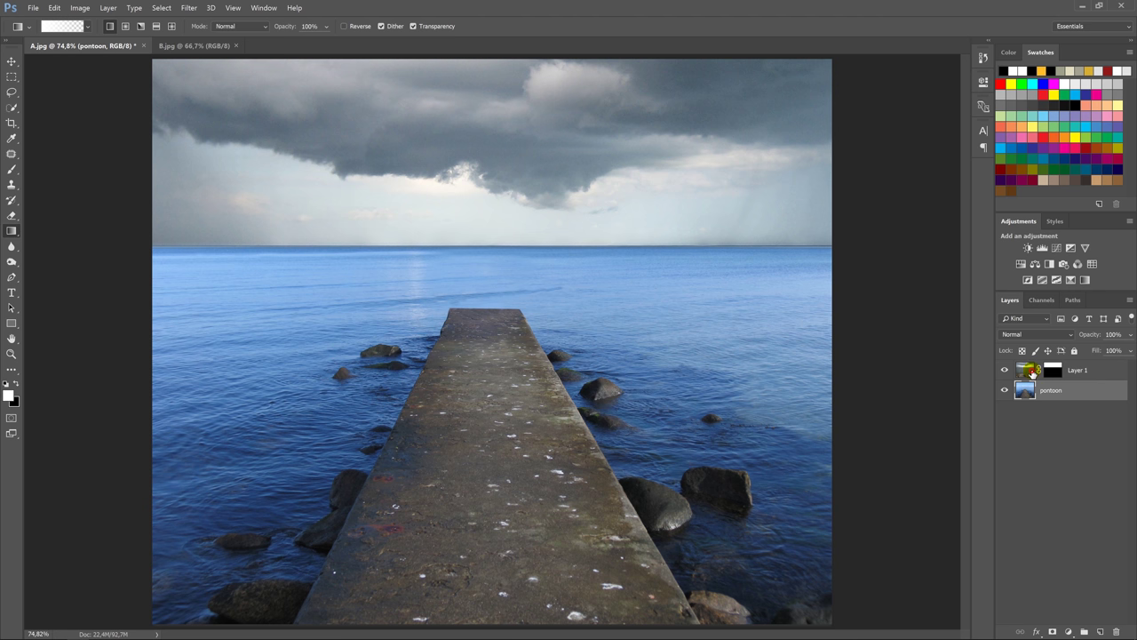
{"action": "left_click", "coordinate": [1028, 370]}
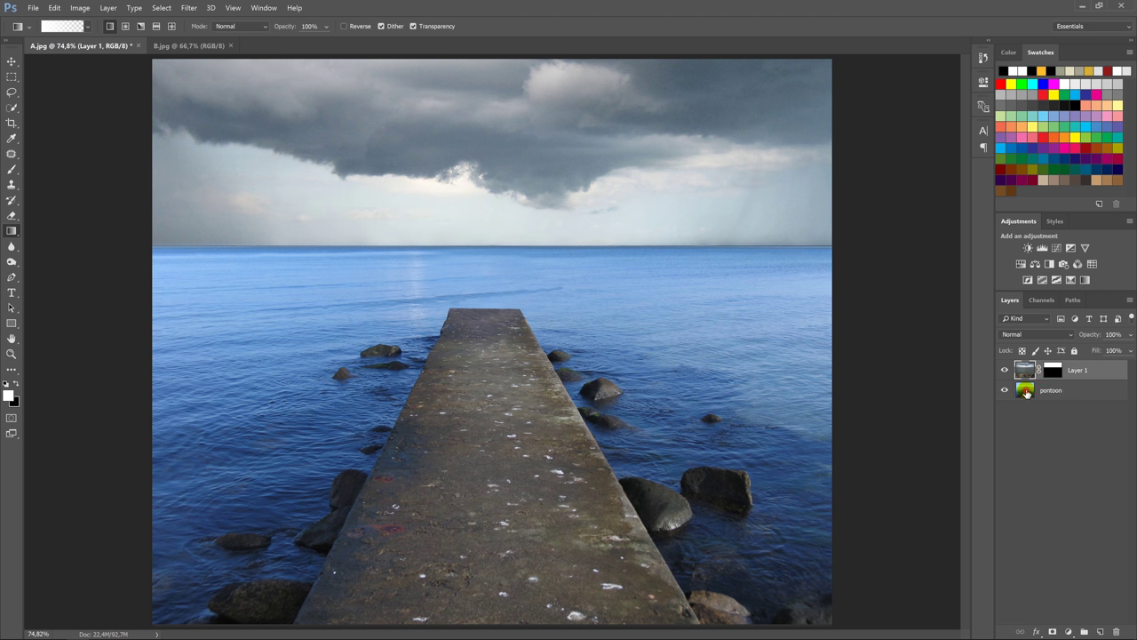
{"action": "left_click", "coordinate": [1028, 392]}
Step: Add a Hue/Saturation layer clipped to pontoon with saturation lowered to -44
{"action": "left_click", "coordinate": [1069, 632]}
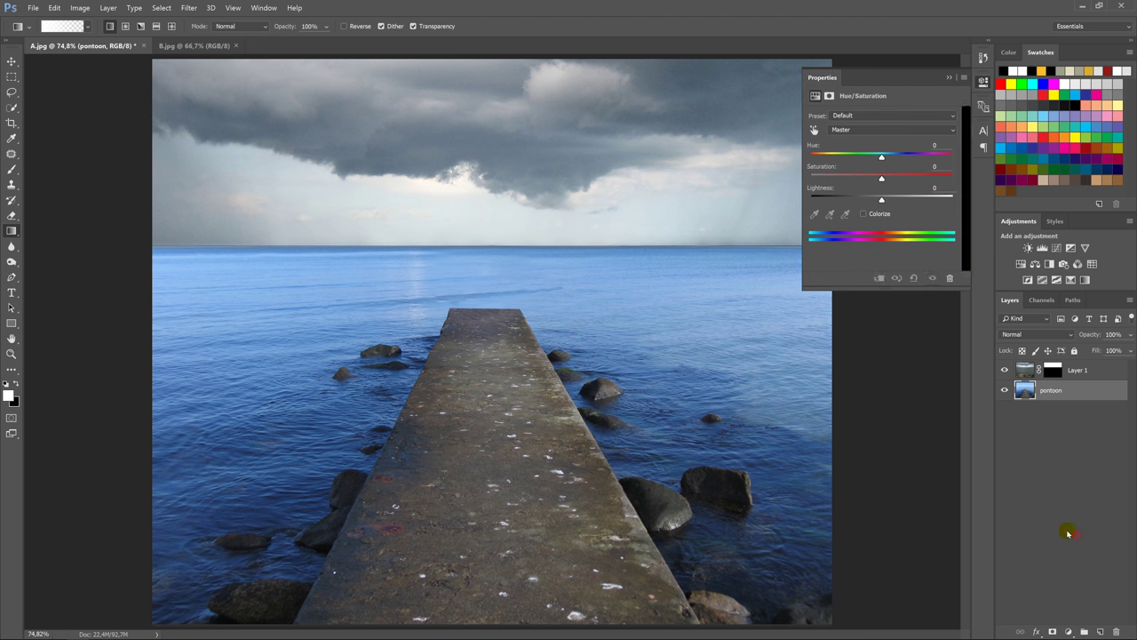
{"action": "left_click", "coordinate": [1086, 533]}
{"action": "left_click", "coordinate": [879, 278]}
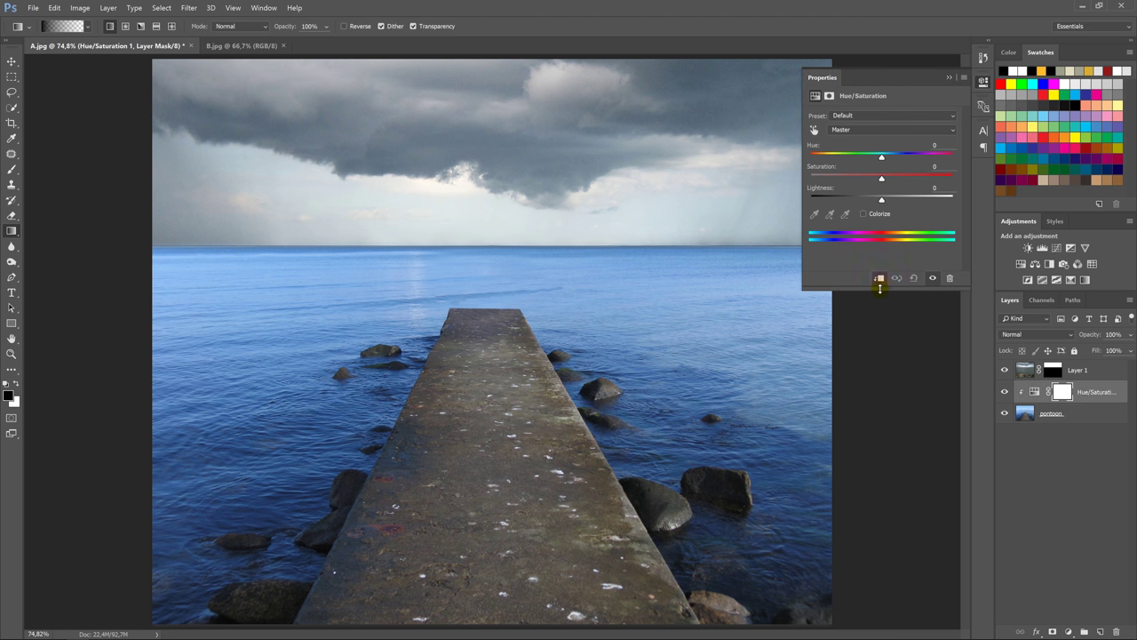
{"action": "left_click_drag", "start_coordinate": [867, 177], "coordinate": [856, 177]}
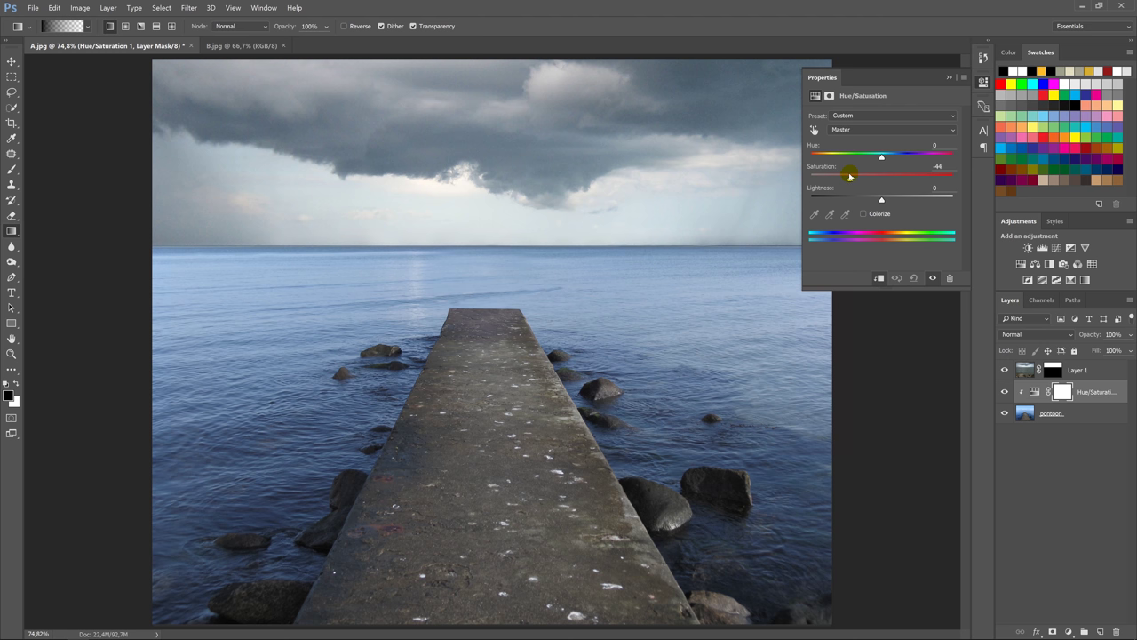
{"action": "left_click", "coordinate": [948, 78]}
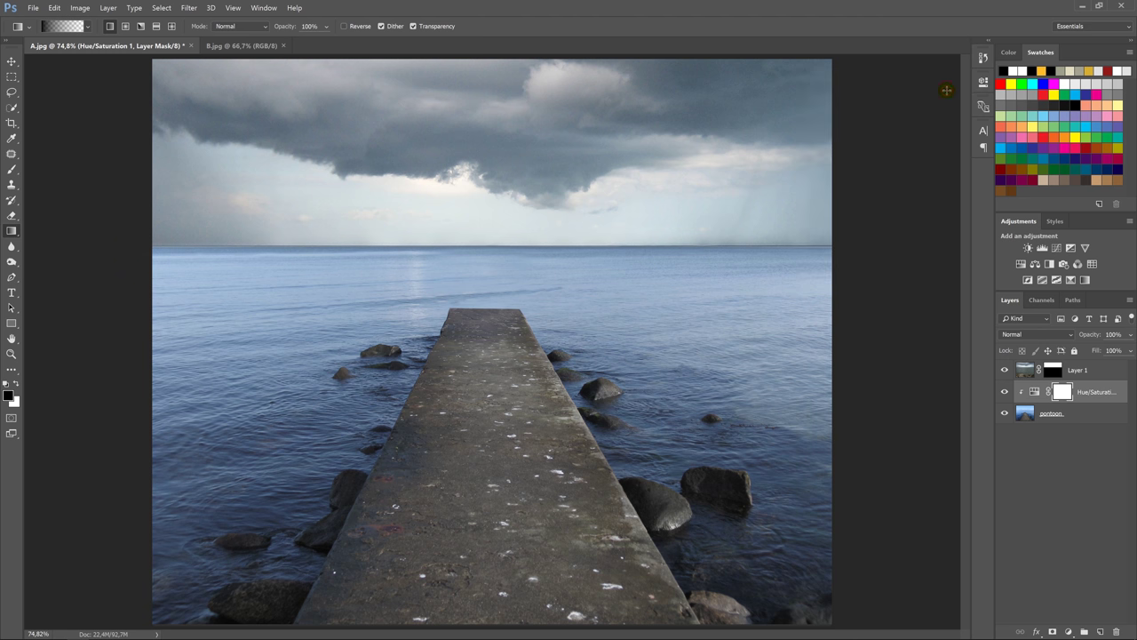
{"action": "left_click", "coordinate": [1026, 411]}
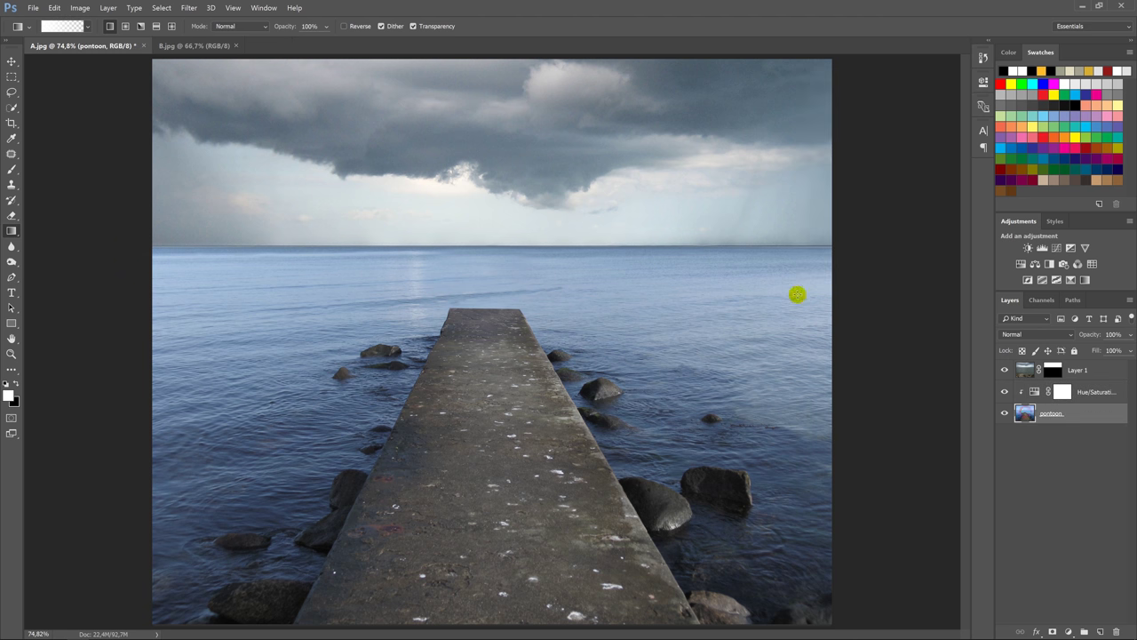
Step: Start a Field Blur on pontoon with pins on the near pontoon and the left and right water
{"action": "left_click", "coordinate": [188, 8]}
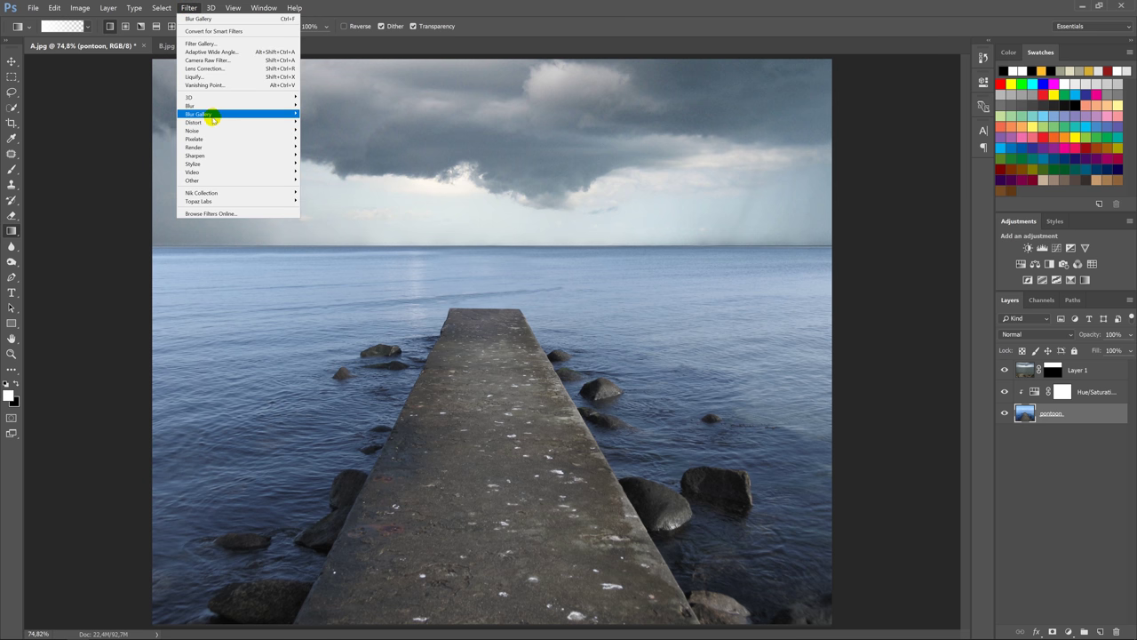
{"action": "mouse_move", "coordinate": [199, 114]}
{"action": "left_click", "coordinate": [160, 115]}
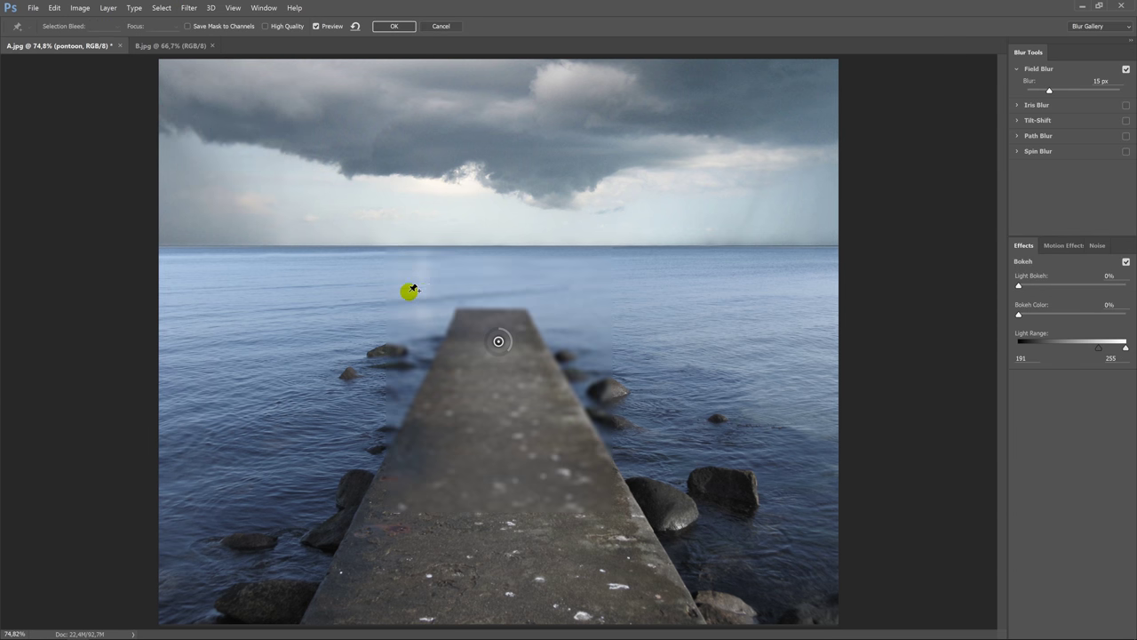
{"action": "left_click_drag", "start_coordinate": [506, 357], "coordinate": [512, 605]}
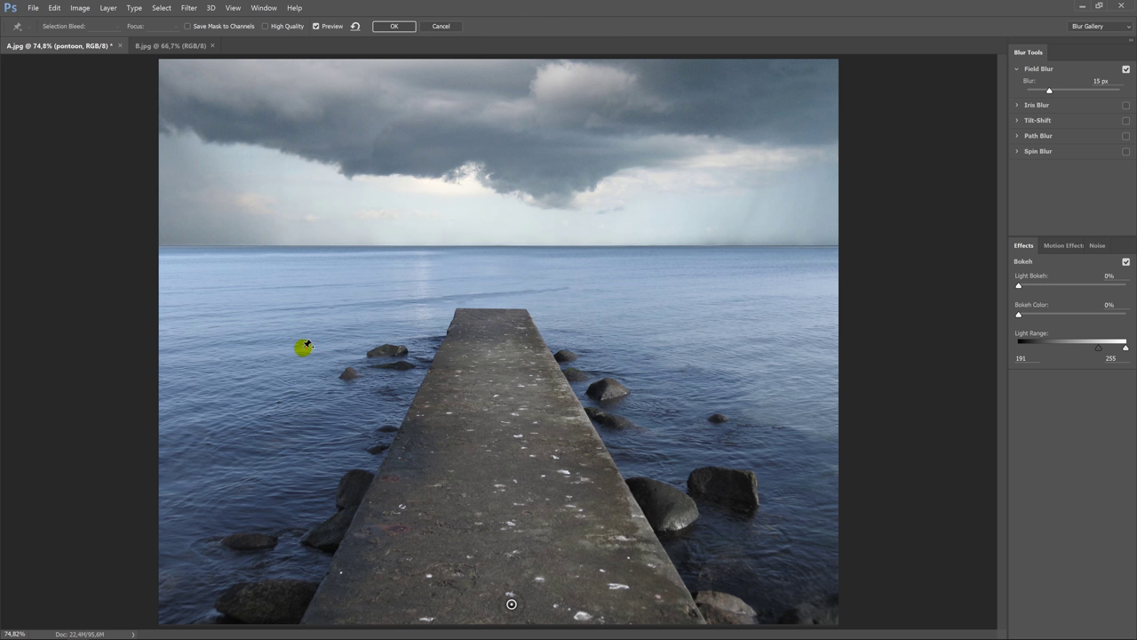
{"action": "left_click", "coordinate": [301, 347]}
{"action": "left_click", "coordinate": [724, 353]}
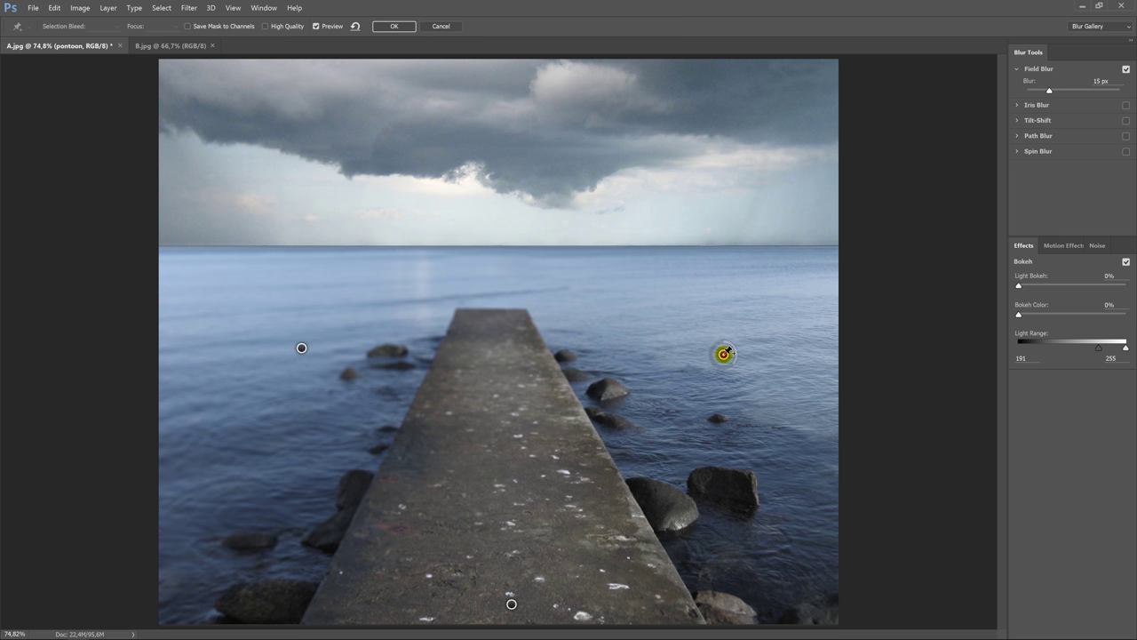
Step: Lower the side-water blur amounts, add a 5 px distant-water pin, and apply the blur
{"action": "left_click", "coordinate": [302, 348]}
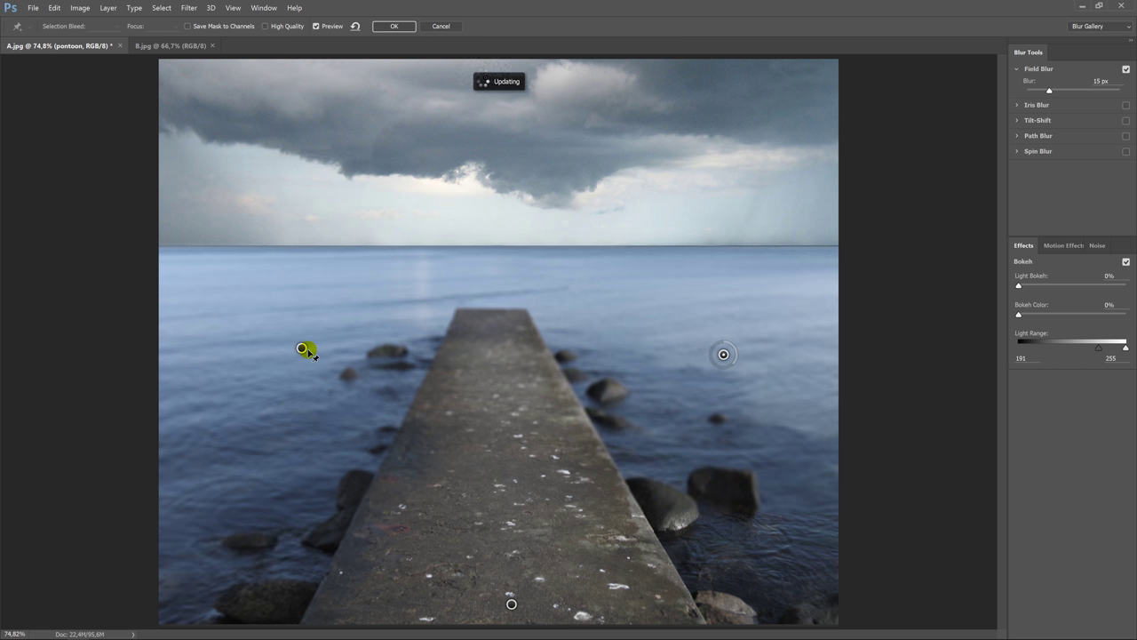
{"action": "left_click_drag", "start_coordinate": [308, 354], "coordinate": [307, 336]}
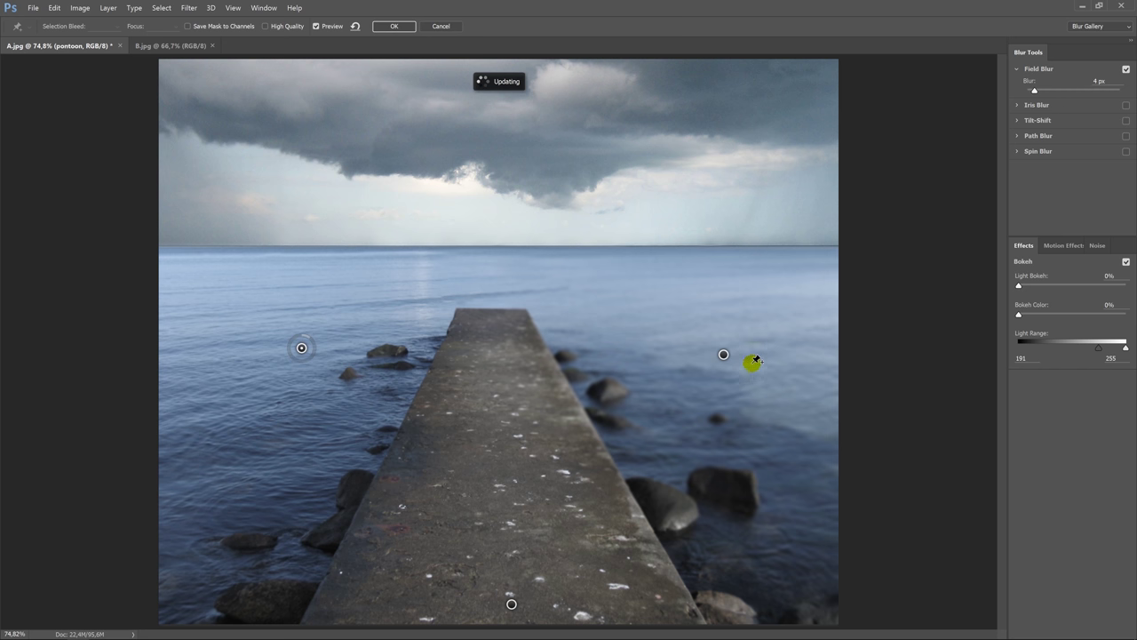
{"action": "left_click", "coordinate": [724, 354]}
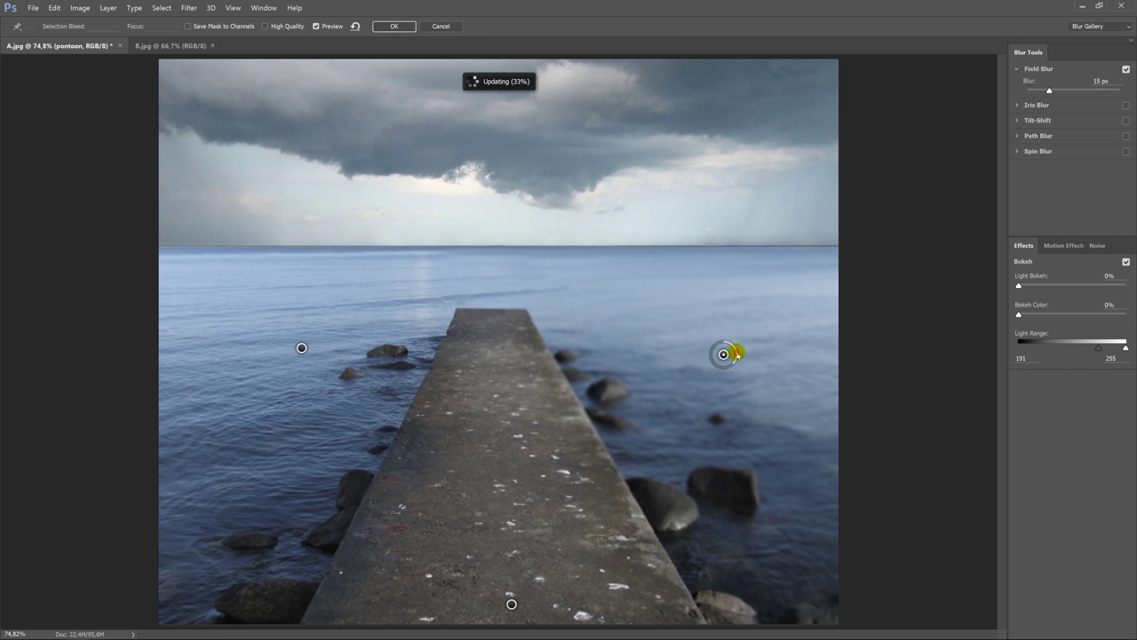
{"action": "left_click_drag", "start_coordinate": [730, 354], "coordinate": [731, 349]}
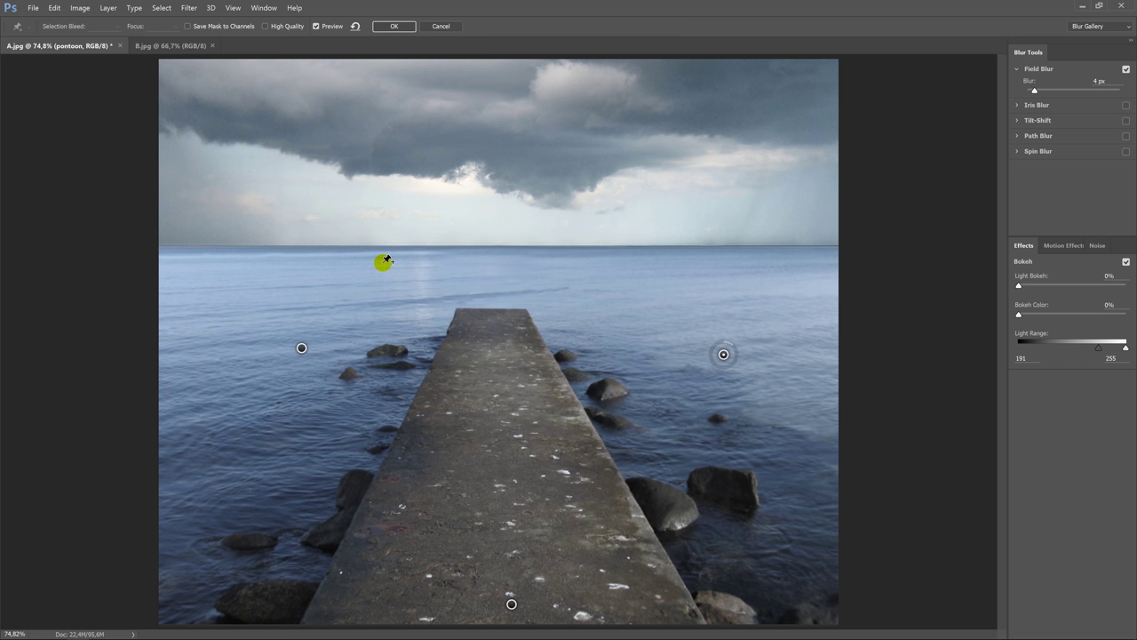
{"action": "left_click", "coordinate": [489, 272]}
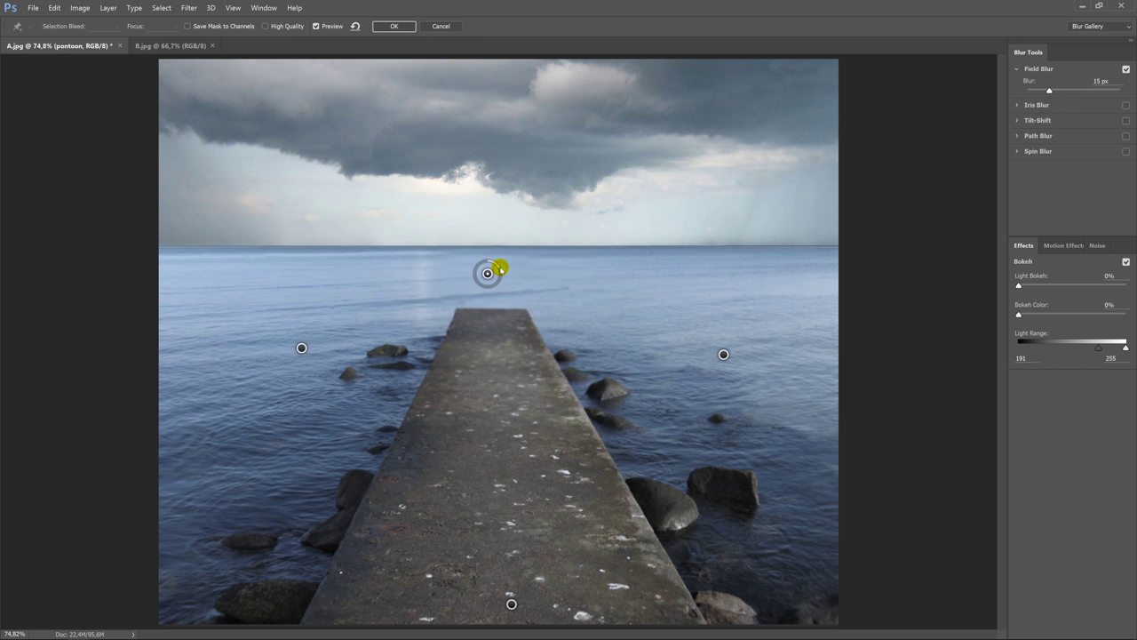
{"action": "left_click_drag", "start_coordinate": [499, 265], "coordinate": [497, 266]}
{"action": "left_click", "coordinate": [396, 27]}
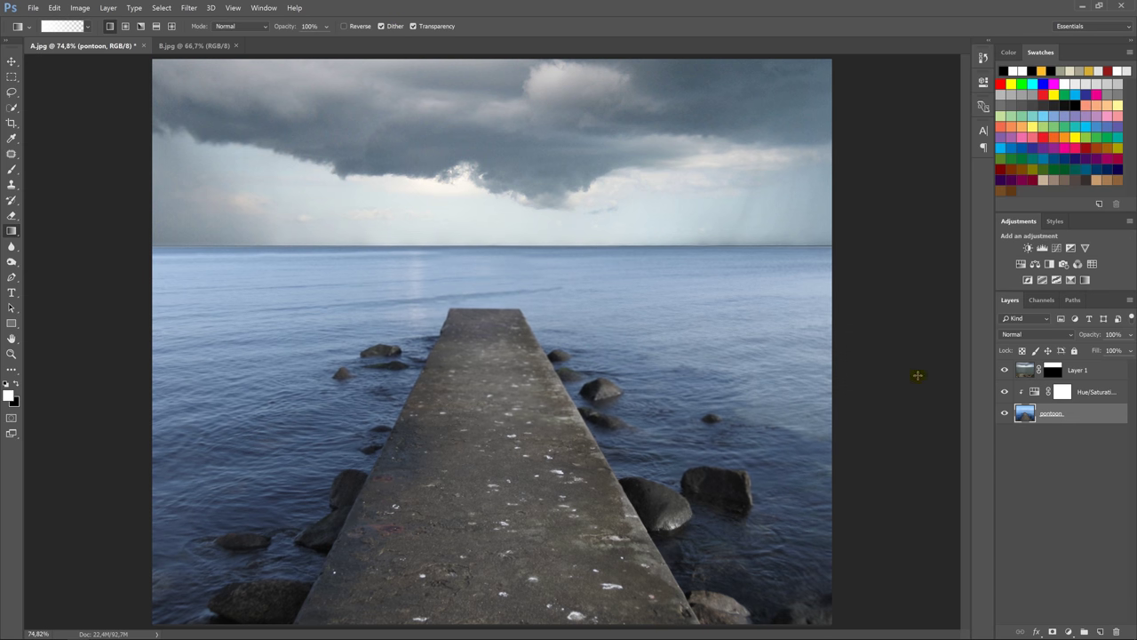
Step: Apply a 7 px Field Blur to Layer 1 using one pin in the clouds
{"action": "left_click", "coordinate": [1024, 371]}
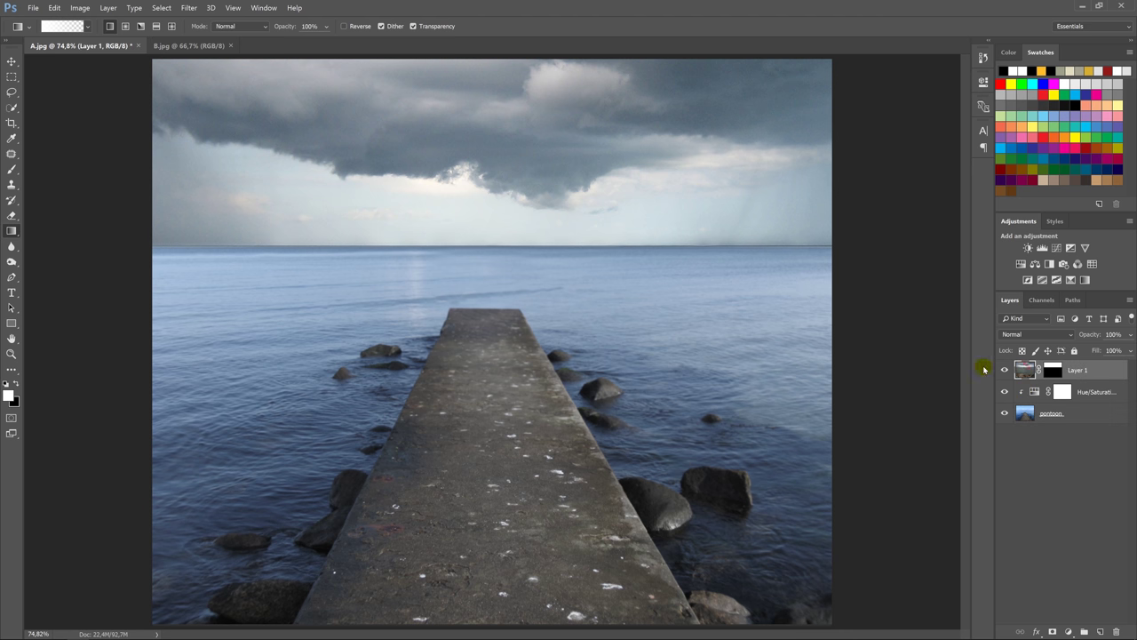
{"action": "left_click", "coordinate": [190, 8]}
{"action": "mouse_move", "coordinate": [199, 113]}
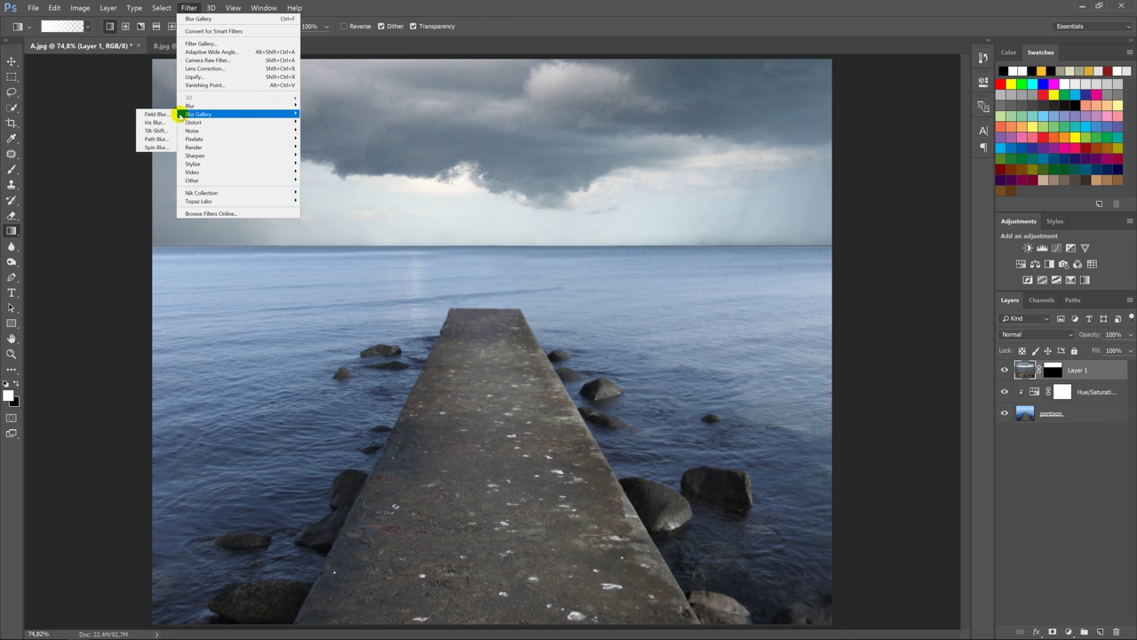
{"action": "left_click", "coordinate": [157, 114]}
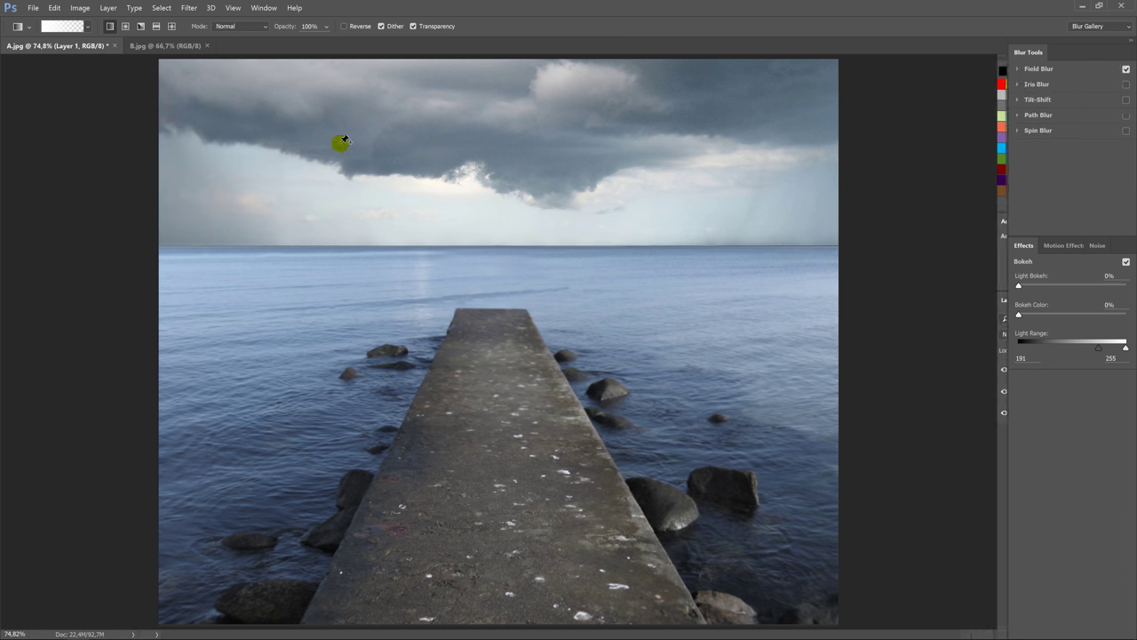
{"action": "left_click", "coordinate": [481, 145]}
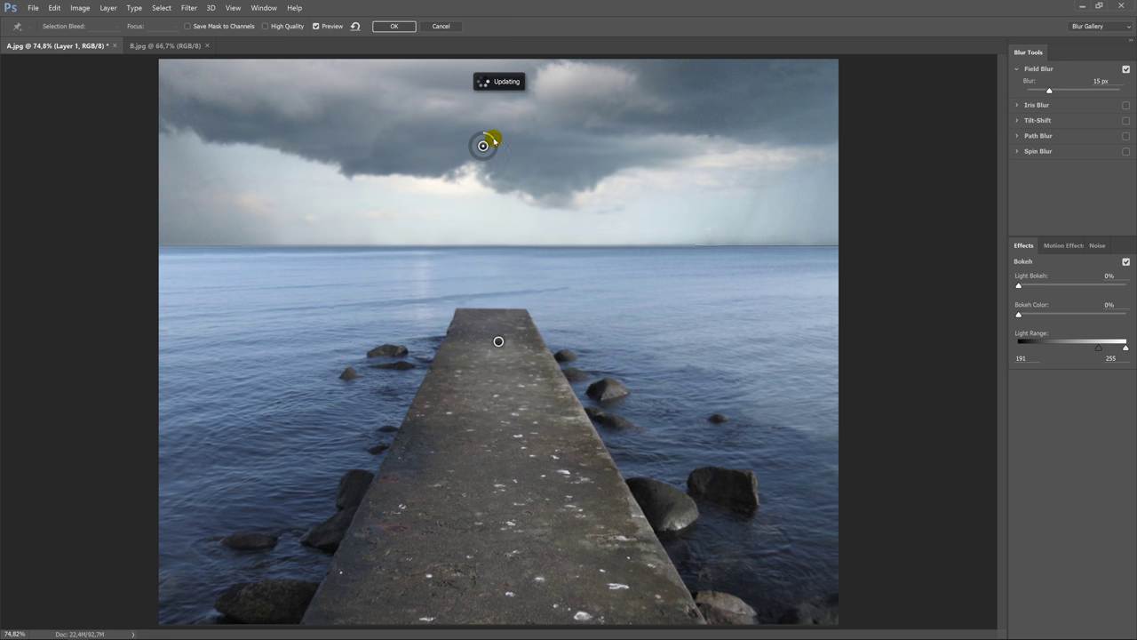
{"action": "left_click_drag", "start_coordinate": [493, 139], "coordinate": [498, 140]}
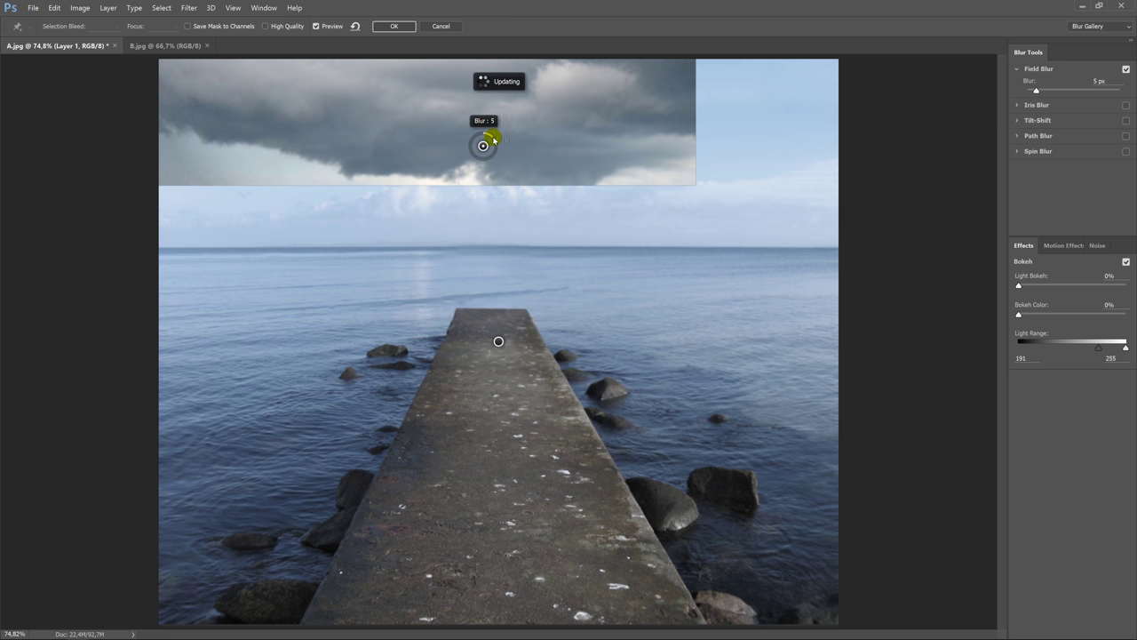
{"action": "left_click", "coordinate": [394, 26]}
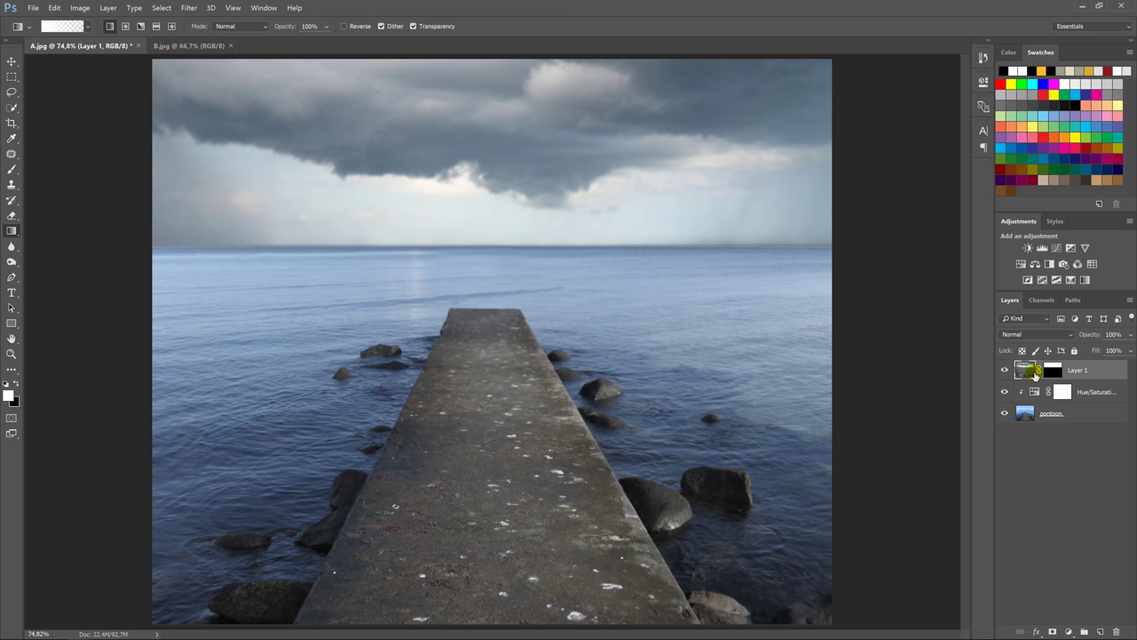
Step: Free-transform Layer 1 to about 100.4% height, then fit the image on screen
{"action": "key", "text": "ctrl+t"}
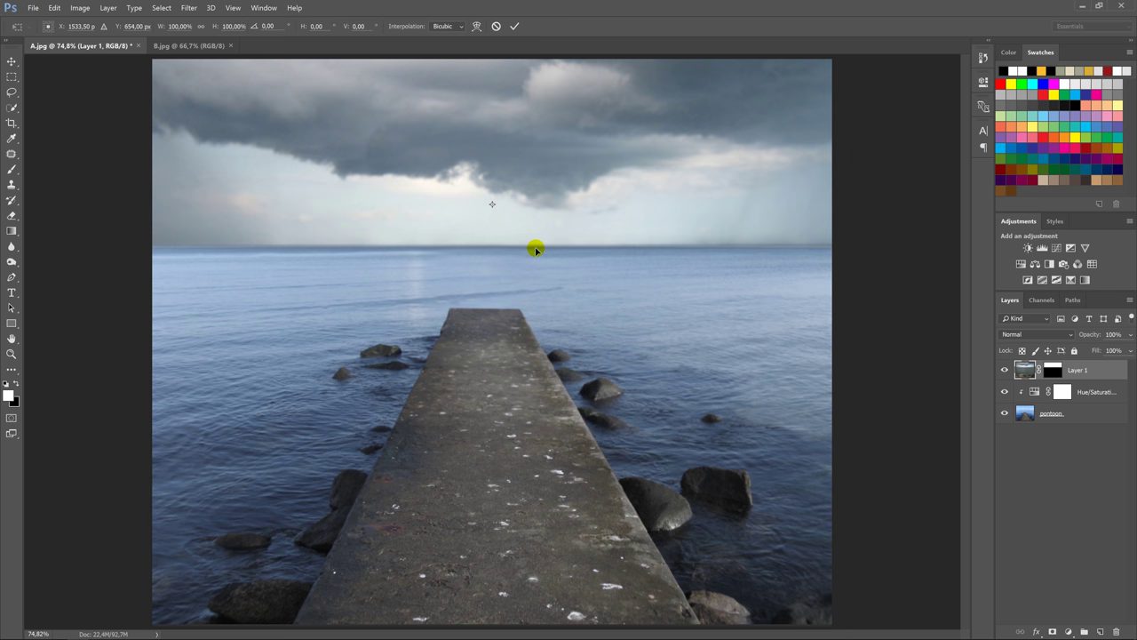
{"action": "key", "text": "ctrl+minus"}
{"action": "key", "text": "ctrl+minus"}
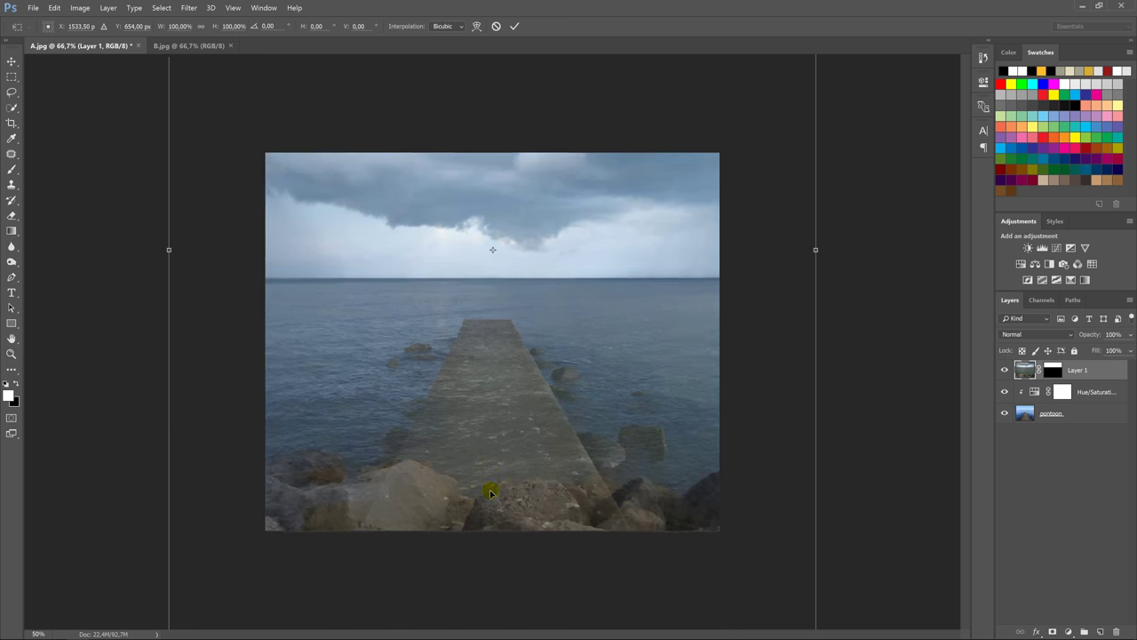
{"action": "key", "text": "ctrl+minus"}
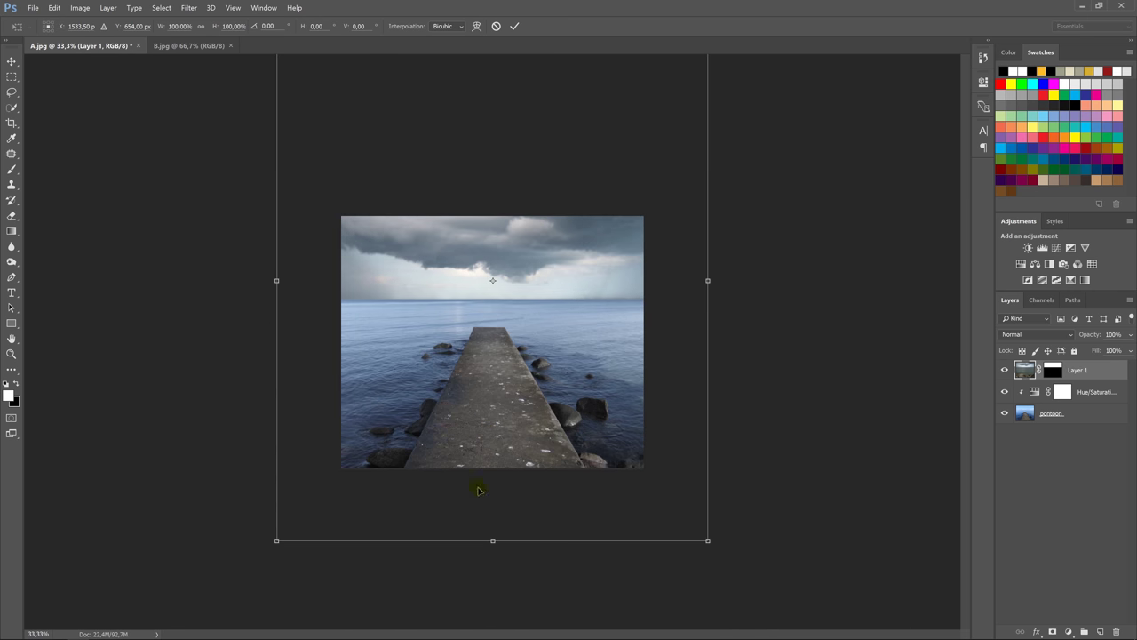
{"action": "left_click_drag", "start_coordinate": [493, 540], "coordinate": [496, 544]}
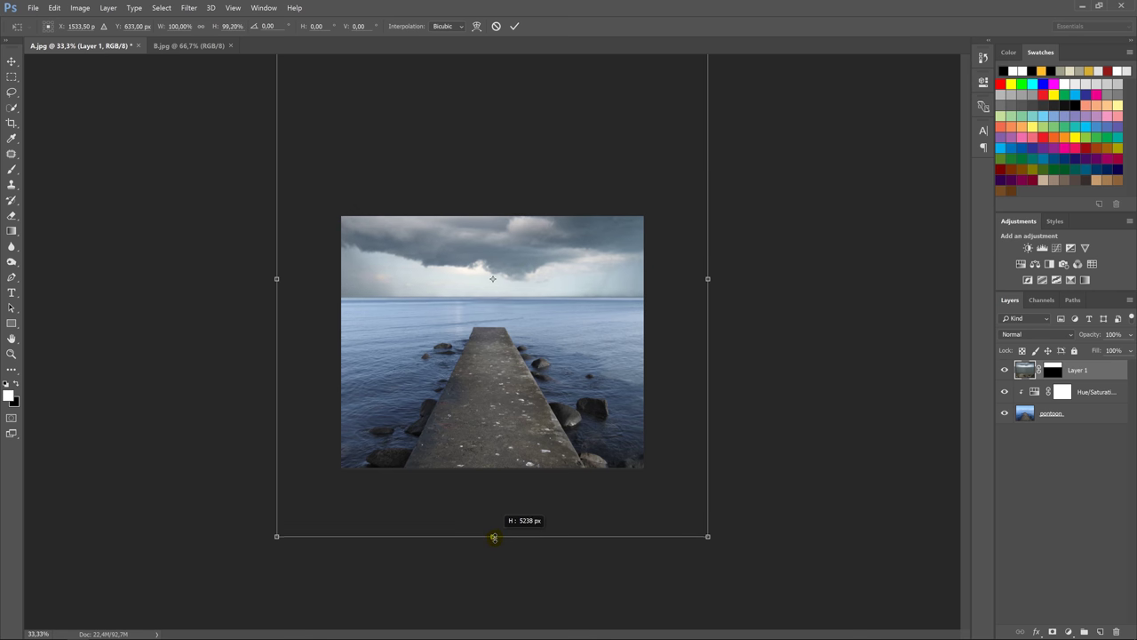
{"action": "key", "text": "ctrl+minus"}
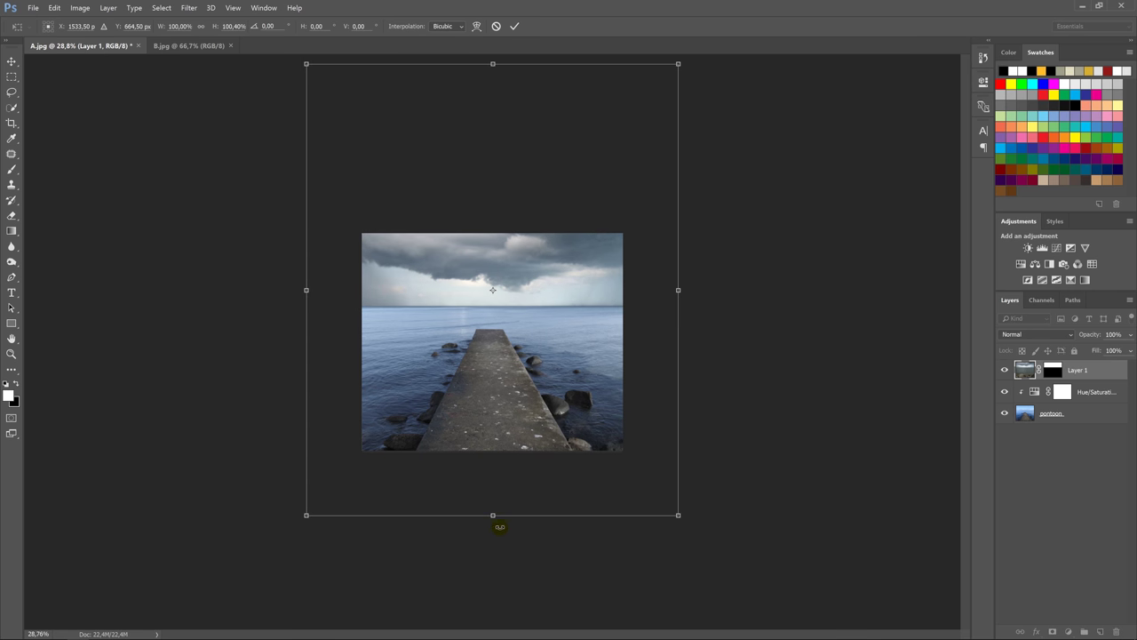
{"action": "key", "text": "Return"}
{"action": "key", "text": "ctrl+0"}
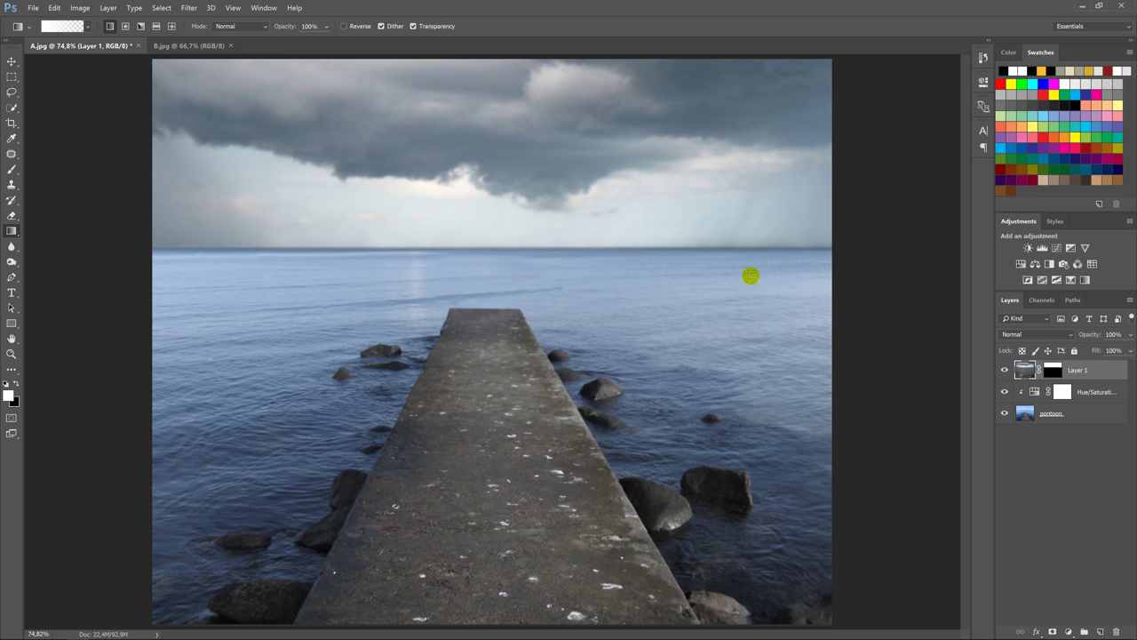
Step: Close B.jpg and open the elephant photo C.jpg
{"action": "left_click", "coordinate": [229, 44]}
{"action": "right_click", "coordinate": [253, 44]}
{"action": "left_click", "coordinate": [285, 87]}
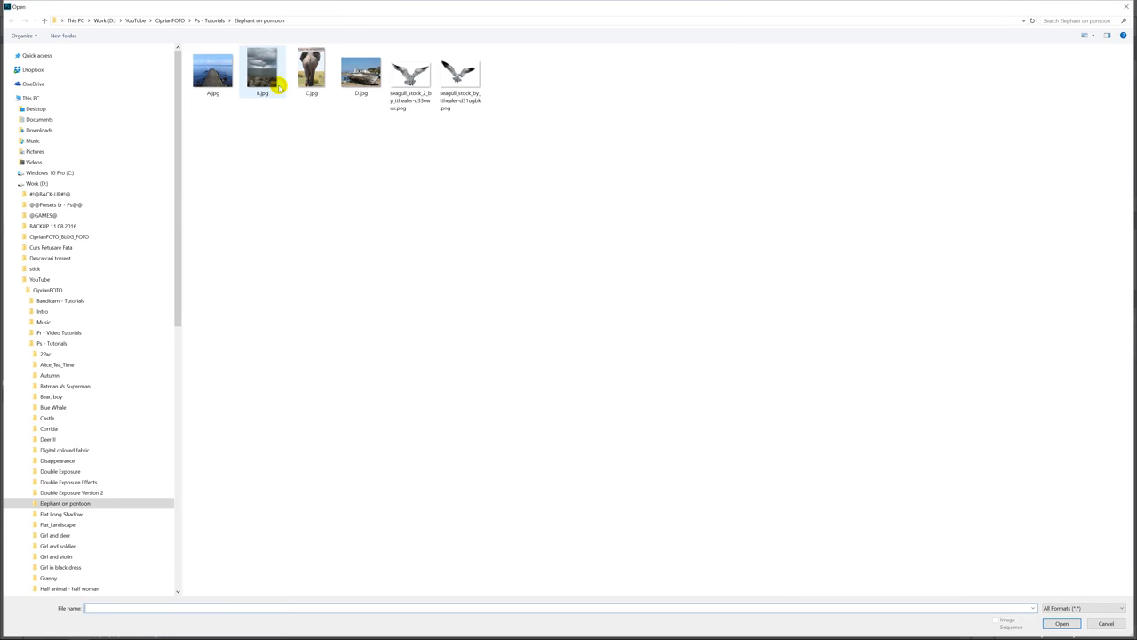
{"action": "double_click", "coordinate": [301, 68]}
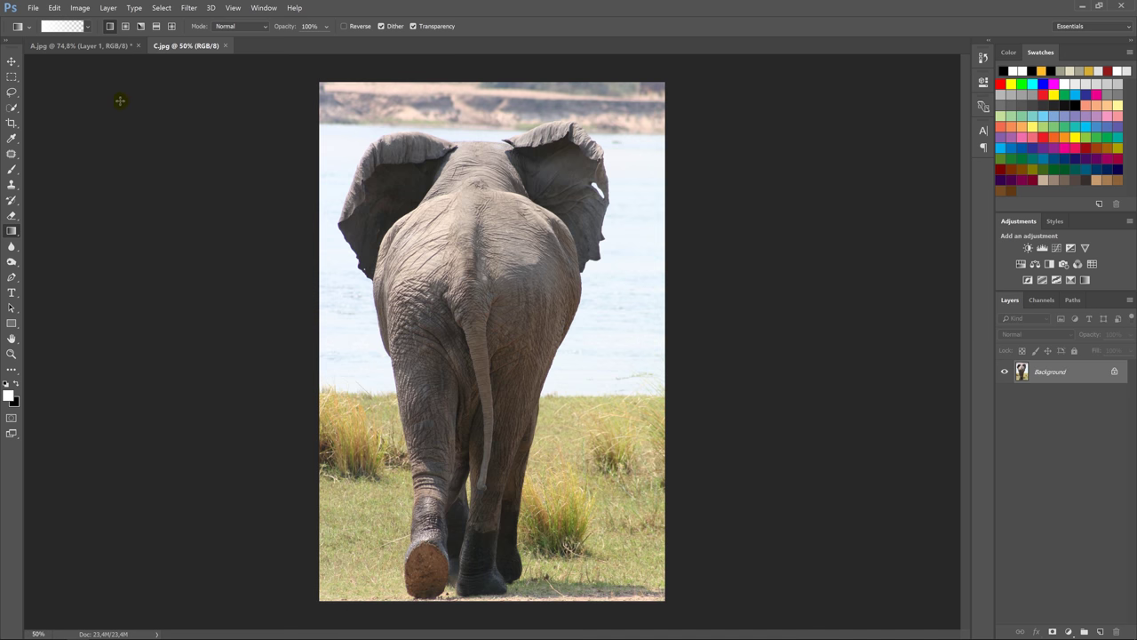
Step: Quick-select the elephant's back, body, ear gap, leg and foot in Select and Mask, then apply
{"action": "left_click", "coordinate": [10, 108]}
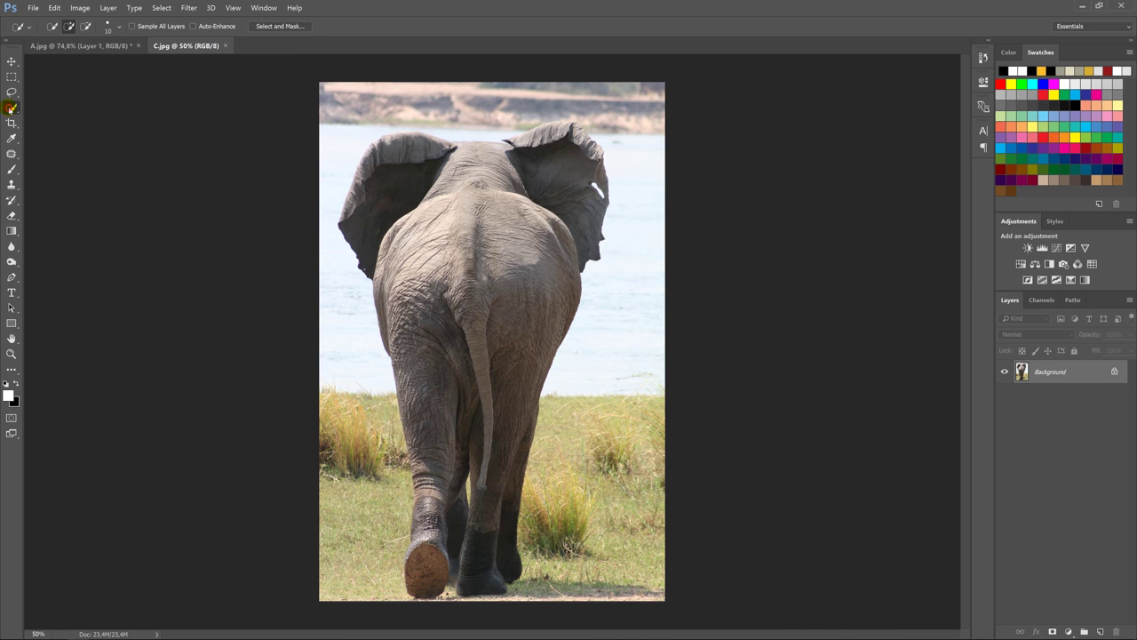
{"action": "left_click", "coordinate": [273, 27]}
{"action": "left_click", "coordinate": [478, 161]}
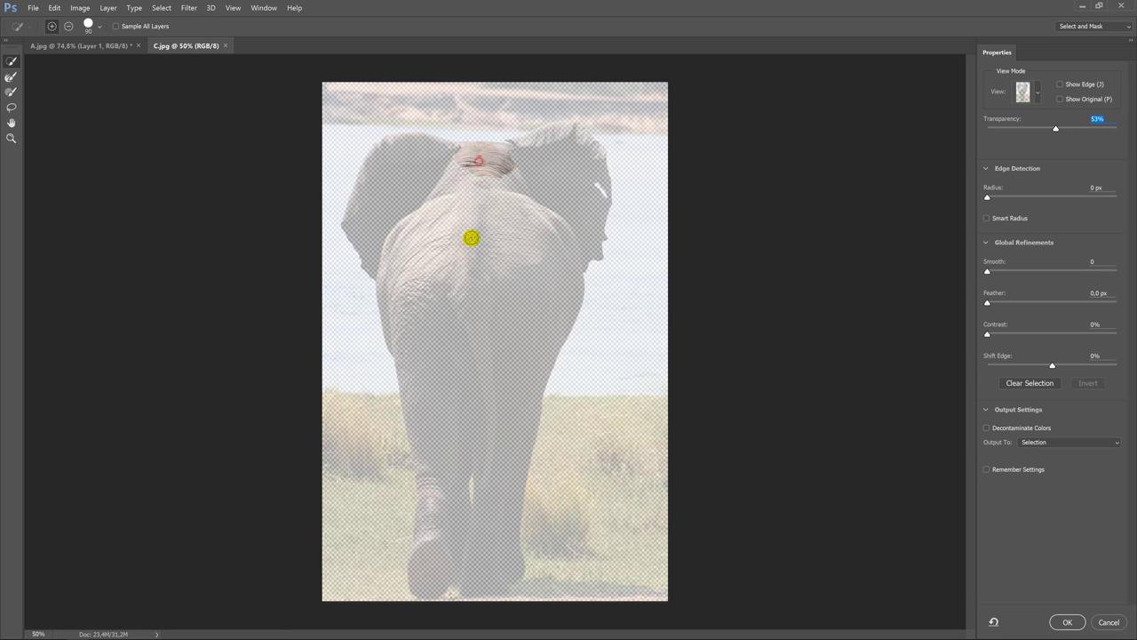
{"action": "mouse_move", "coordinate": [470, 237]}
{"action": "left_mouse_down"}
{"action": "mouse_move", "coordinate": [540, 137]}
{"action": "mouse_move", "coordinate": [592, 152]}
{"action": "left_mouse_up"}
{"action": "left_click_drag", "start_coordinate": [397, 144], "coordinate": [458, 156]}
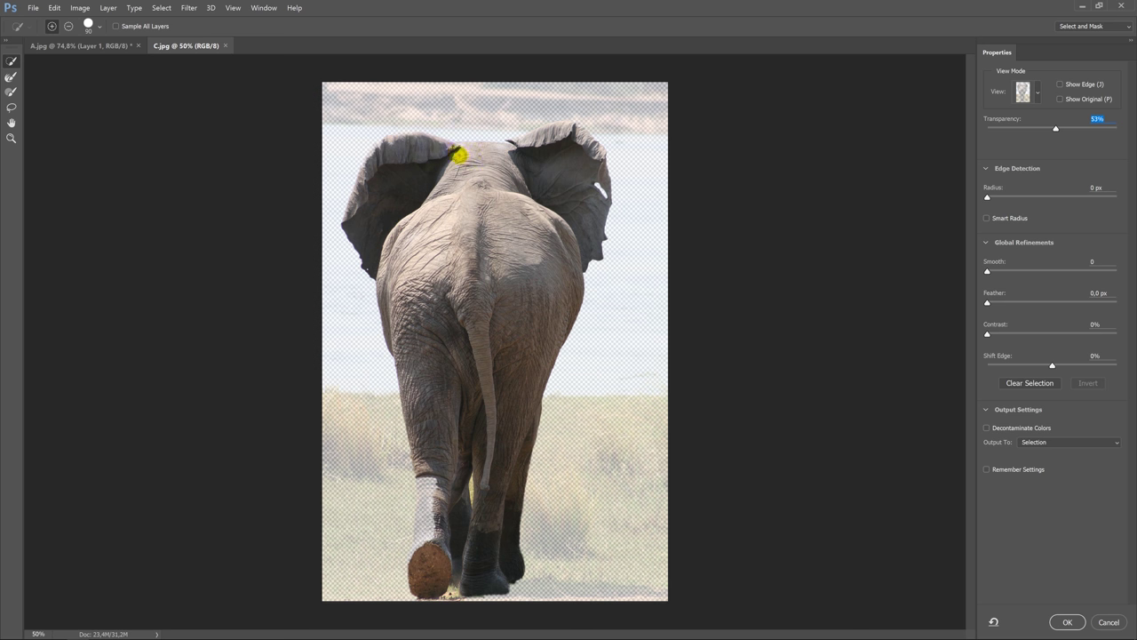
{"action": "left_click_drag", "start_coordinate": [458, 432], "coordinate": [424, 557]}
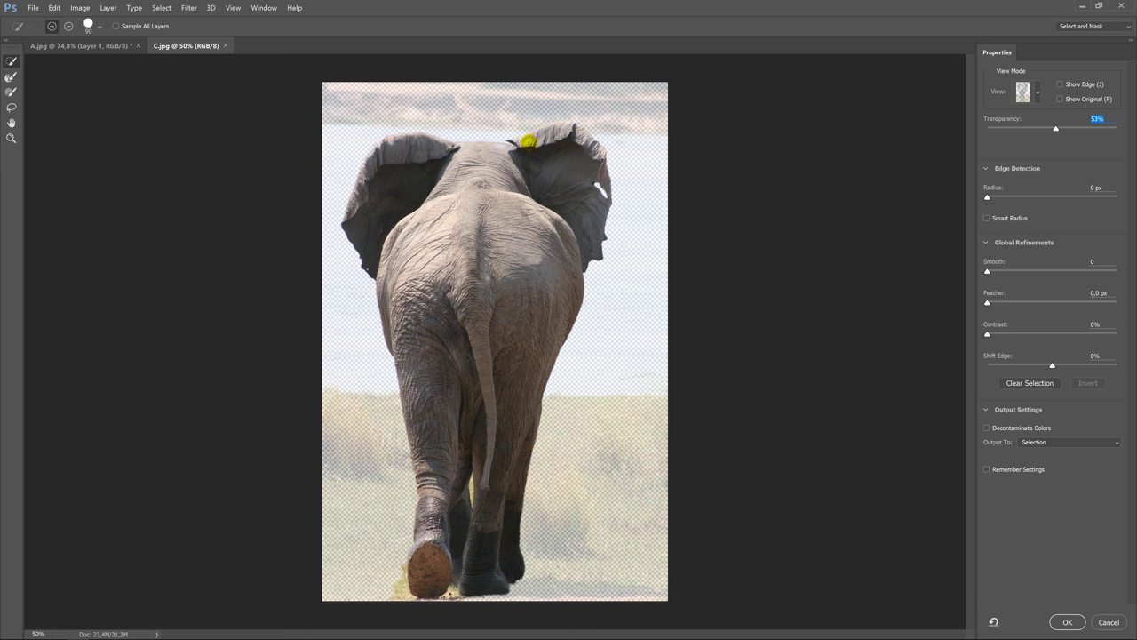
{"action": "left_click", "coordinate": [393, 600]}
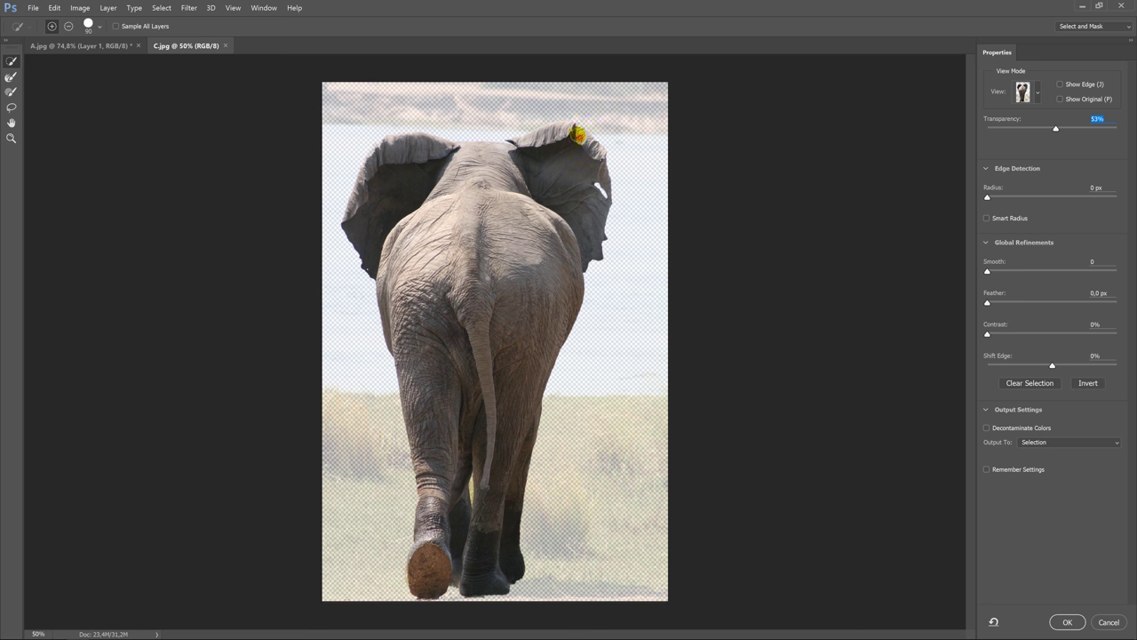
{"action": "key", "text": "alt"}
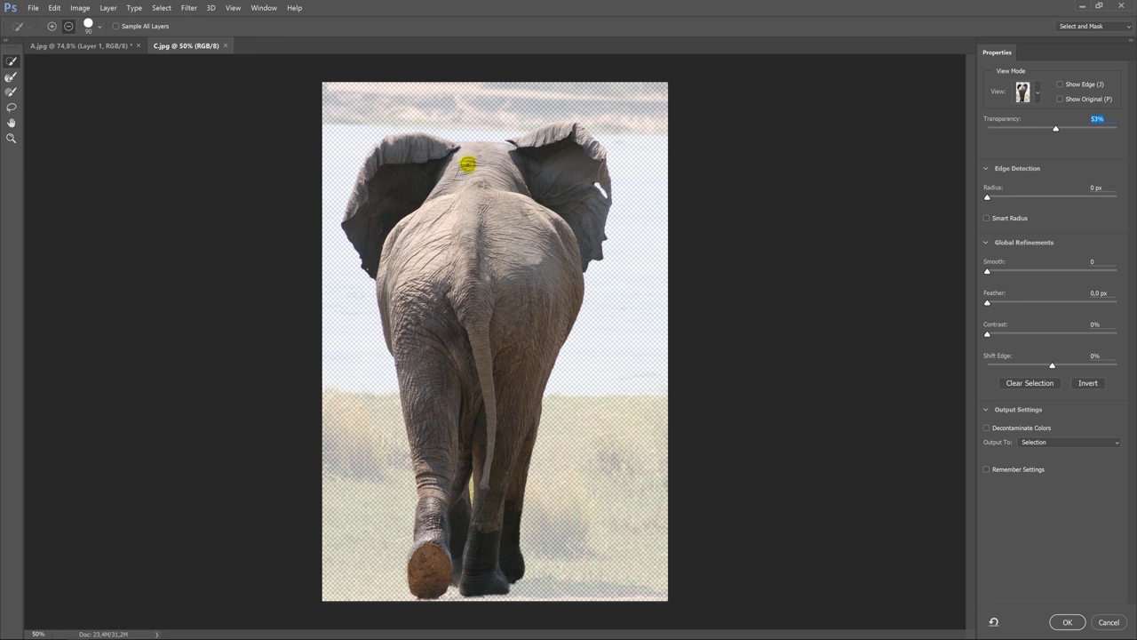
{"action": "left_click", "coordinate": [1067, 622]}
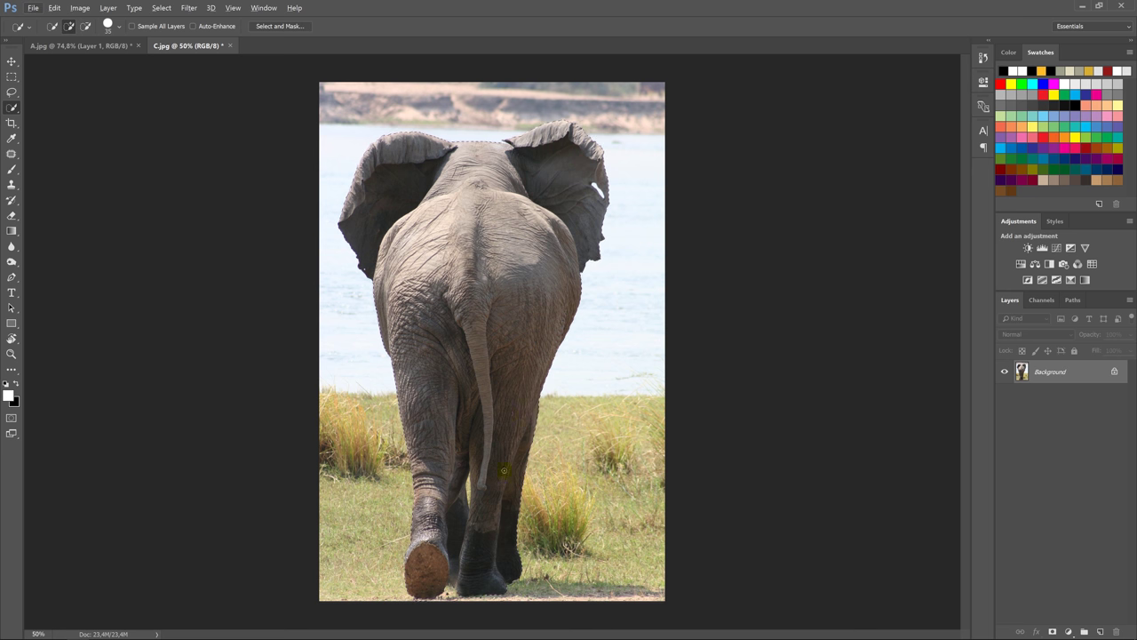
Step: Trim stray selection areas, copy the elephant to a new layer, and hide the Background
{"action": "key", "text": "bracketleft"}
{"action": "key", "text": "bracketleft"}
{"action": "key", "text": "bracketleft"}
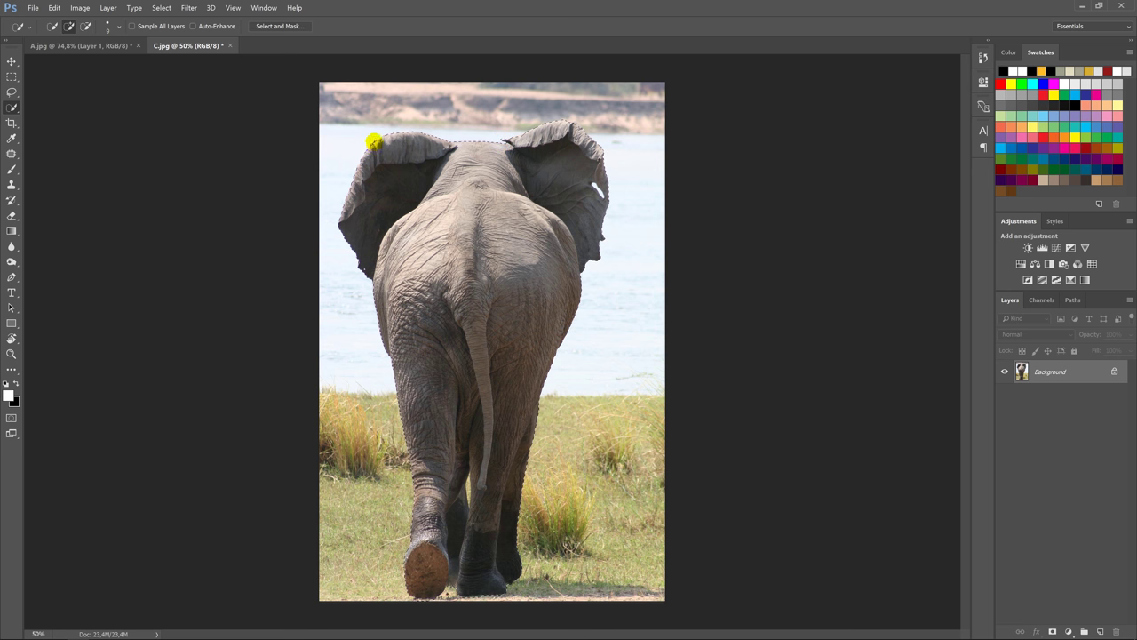
{"action": "key", "text": "alt"}
{"action": "key", "text": "ctrl+j"}
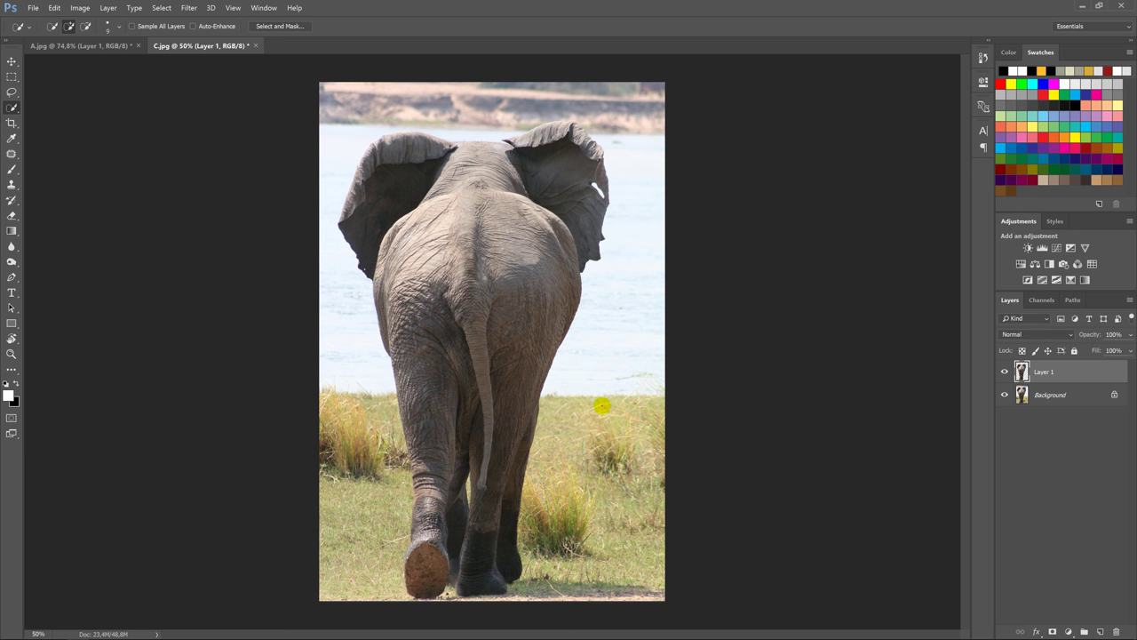
{"action": "left_click", "coordinate": [1006, 397]}
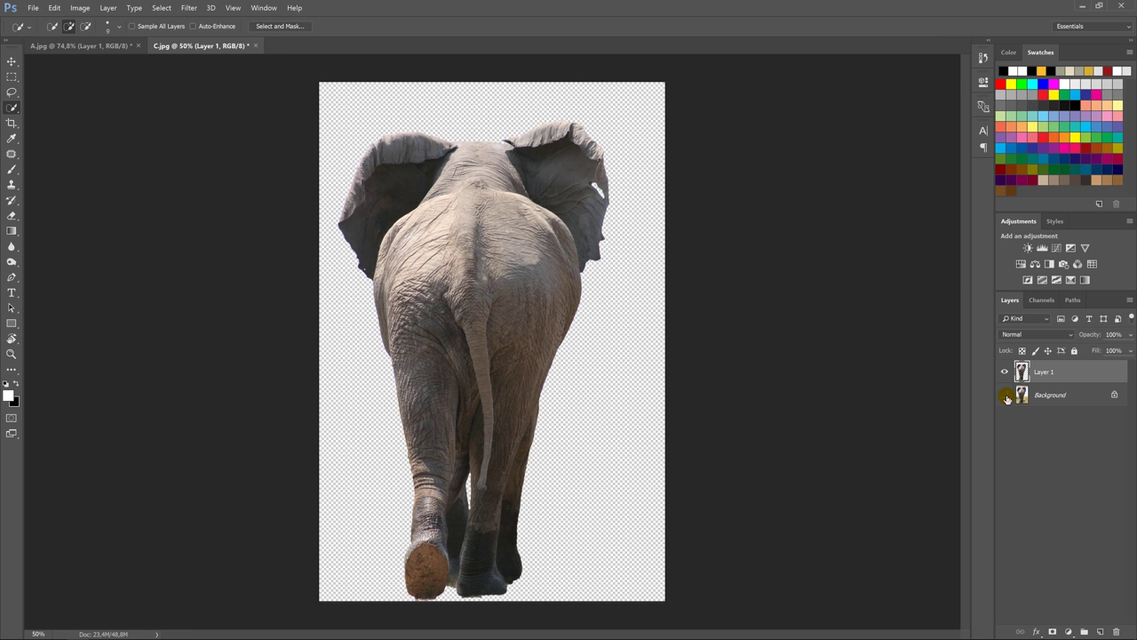
Step: Move the elephant layer onto the pier photo A.jpg
{"action": "key", "text": "v"}
{"action": "mouse_move", "coordinate": [504, 364]}
{"action": "left_mouse_down"}
{"action": "mouse_move", "coordinate": [476, 255]}
{"action": "mouse_move", "coordinate": [498, 310]}
{"action": "mouse_move", "coordinate": [532, 336]}
{"action": "mouse_move", "coordinate": [534, 363]}
{"action": "left_mouse_up"}
{"action": "key", "text": "ctrl+minus"}
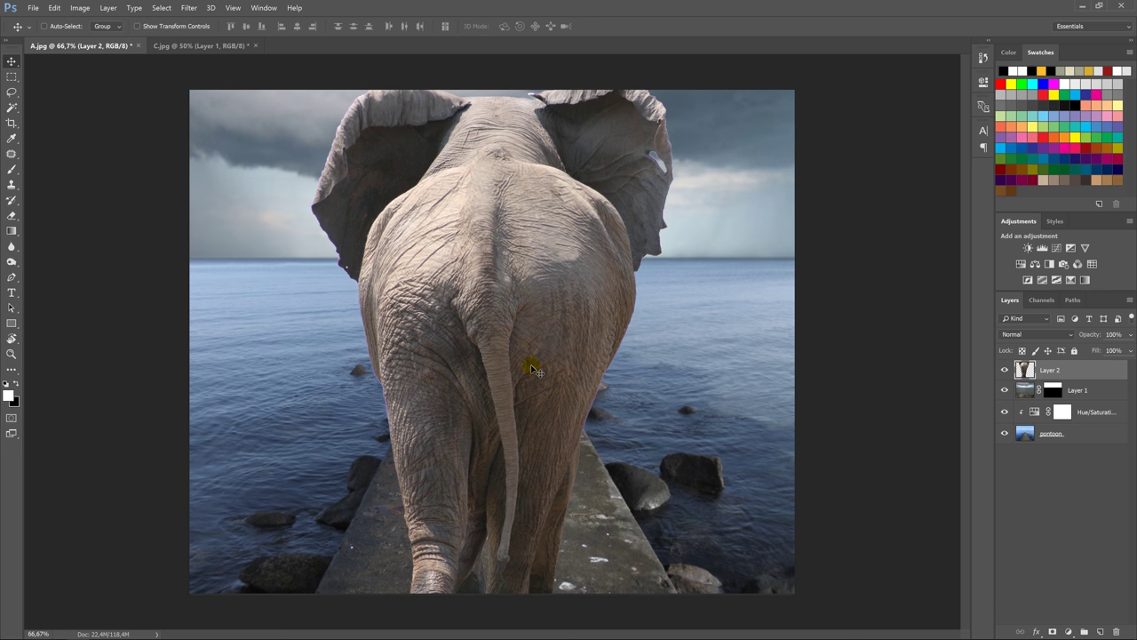
Step: Scale the elephant down to about 58.6% and centre it on the pontoon
{"action": "key", "text": "ctrl+t"}
{"action": "key", "text": "ctrl+minus"}
{"action": "key", "text": "ctrl+minus"}
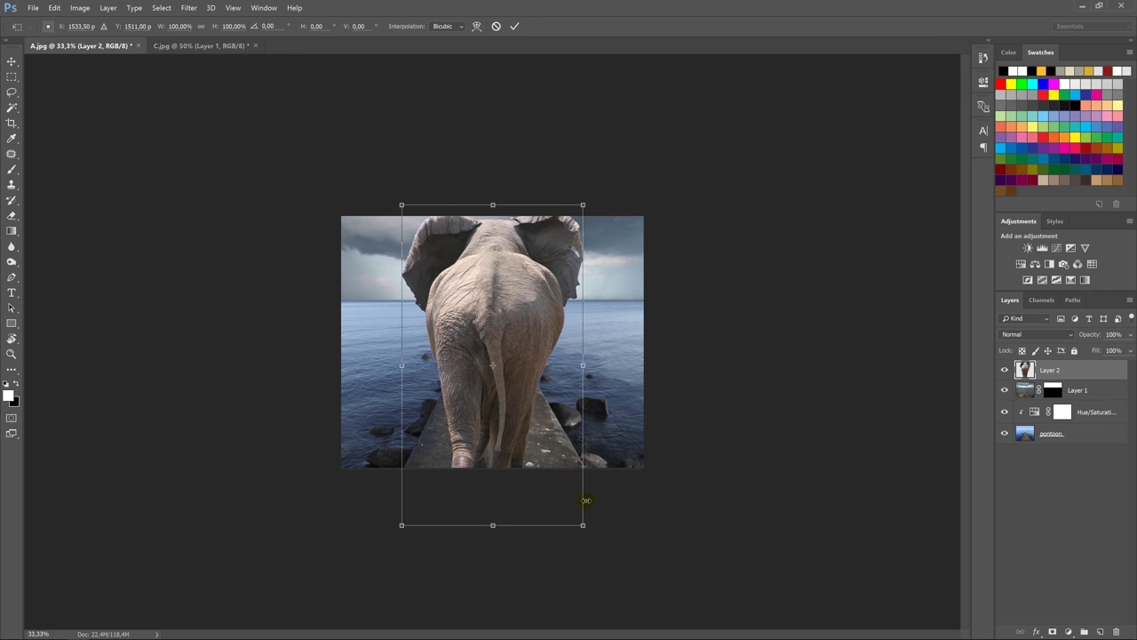
{"action": "left_click_drag", "start_coordinate": [582, 523], "coordinate": [558, 451]}
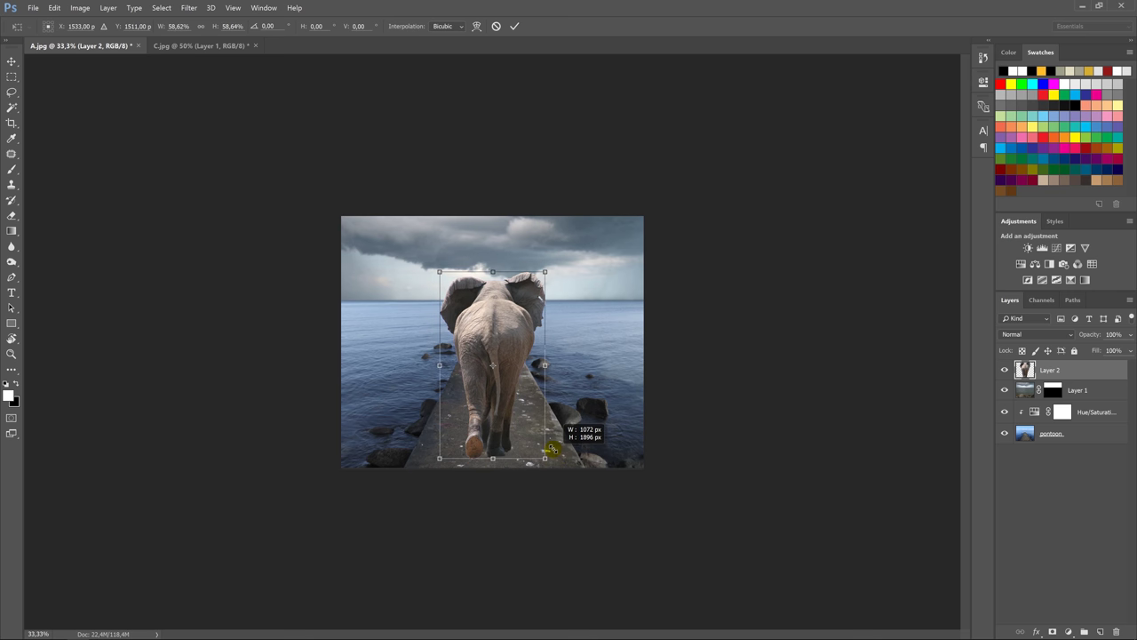
{"action": "key", "text": "Return"}
{"action": "key", "text": "ctrl+0"}
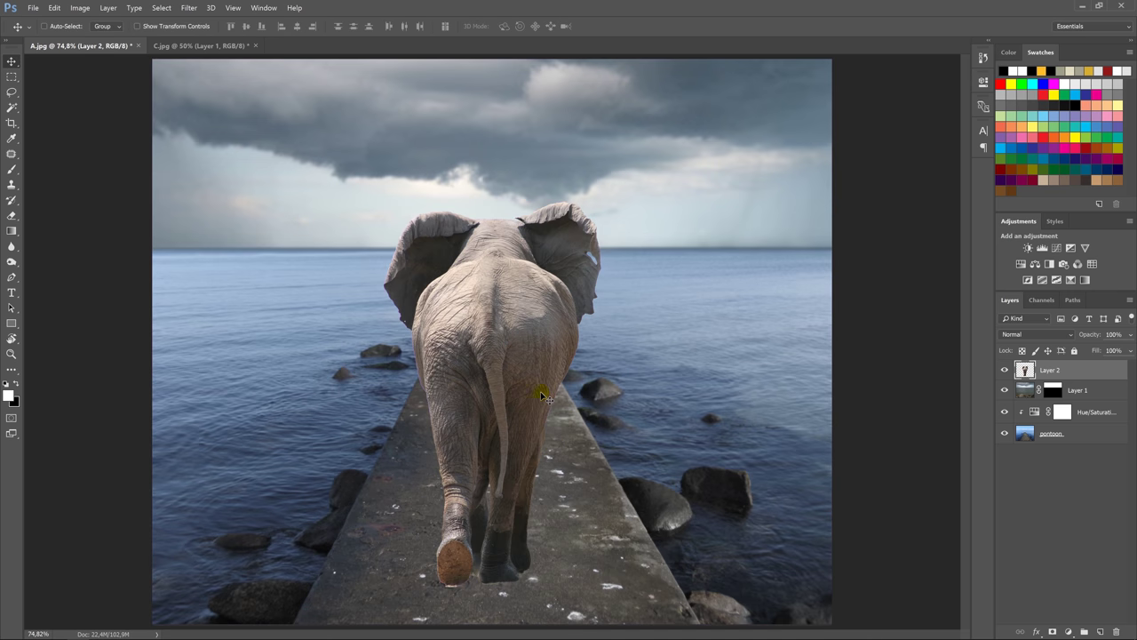
{"action": "left_click_drag", "start_coordinate": [520, 346], "coordinate": [520, 351]}
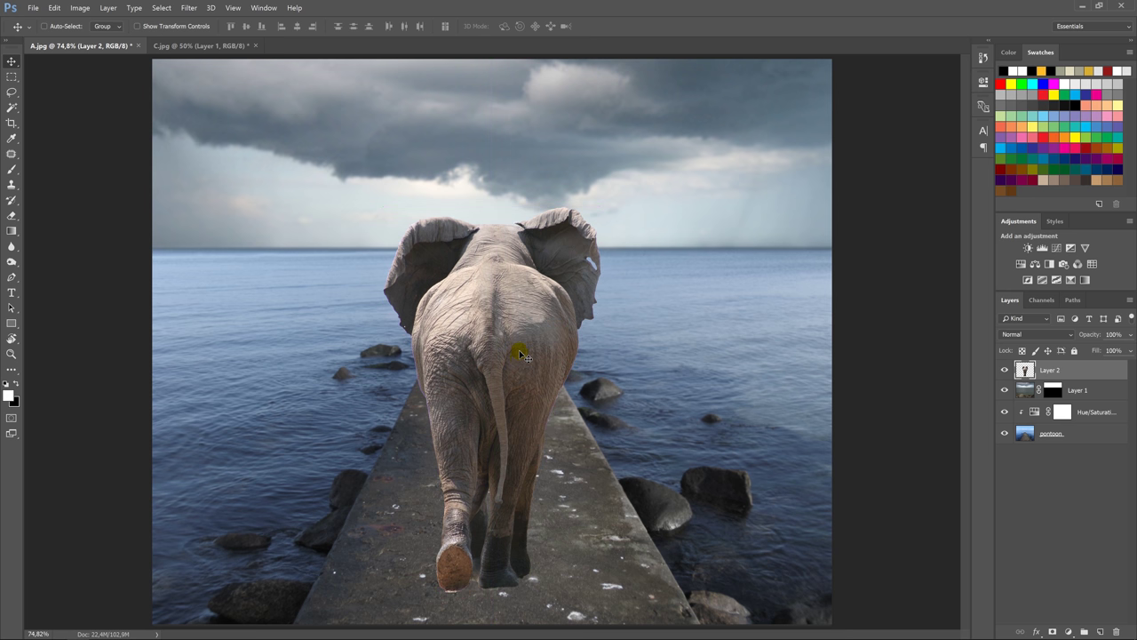
{"action": "left_click", "coordinate": [12, 215]}
{"action": "left_click", "coordinate": [14, 216]}
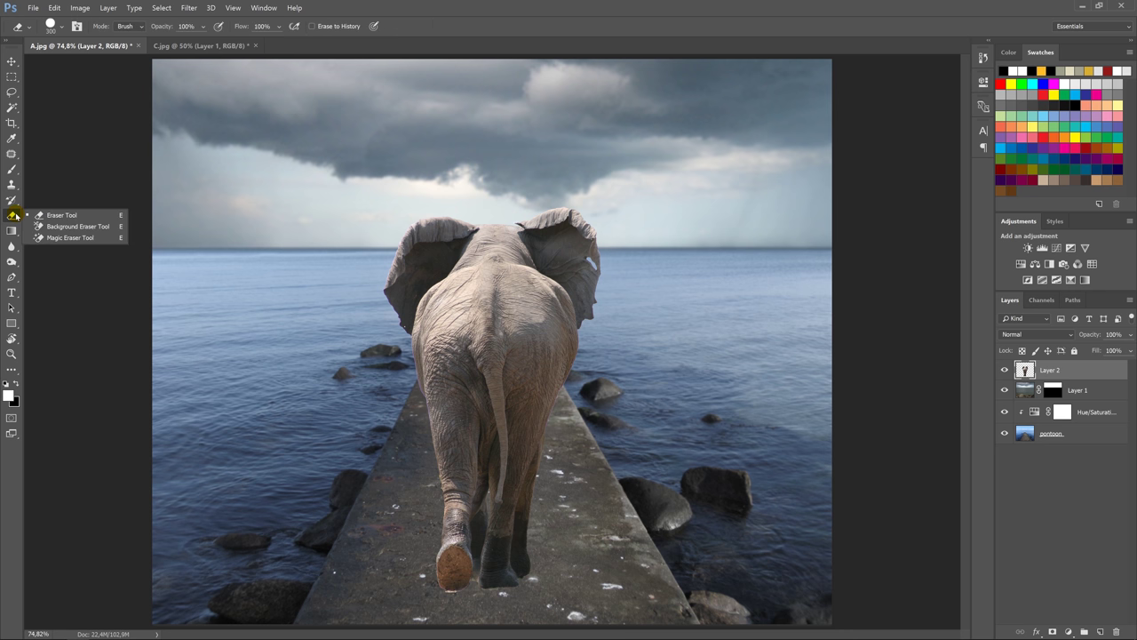
{"action": "key", "text": "bracketleft"}
{"action": "key", "text": "bracketleft"}
{"action": "key", "text": "bracketleft"}
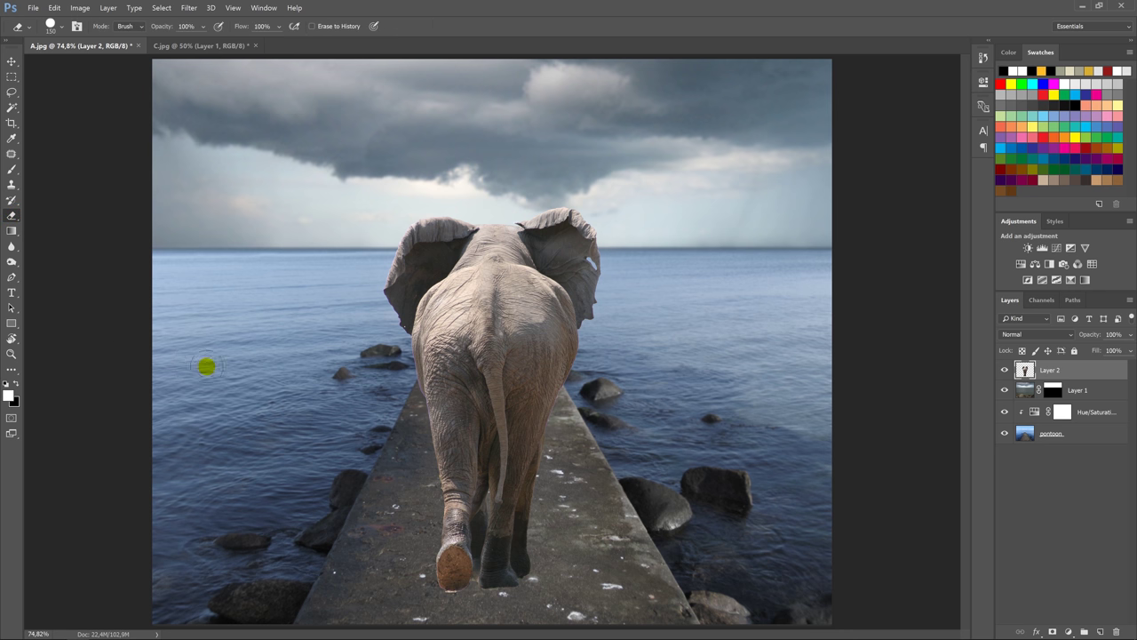
{"action": "key", "text": "bracketleft"}
{"action": "key", "text": "bracketleft"}
{"action": "key", "text": "bracketleft"}
{"action": "key", "text": "bracketleft"}
{"action": "left_click", "coordinate": [10, 62]}
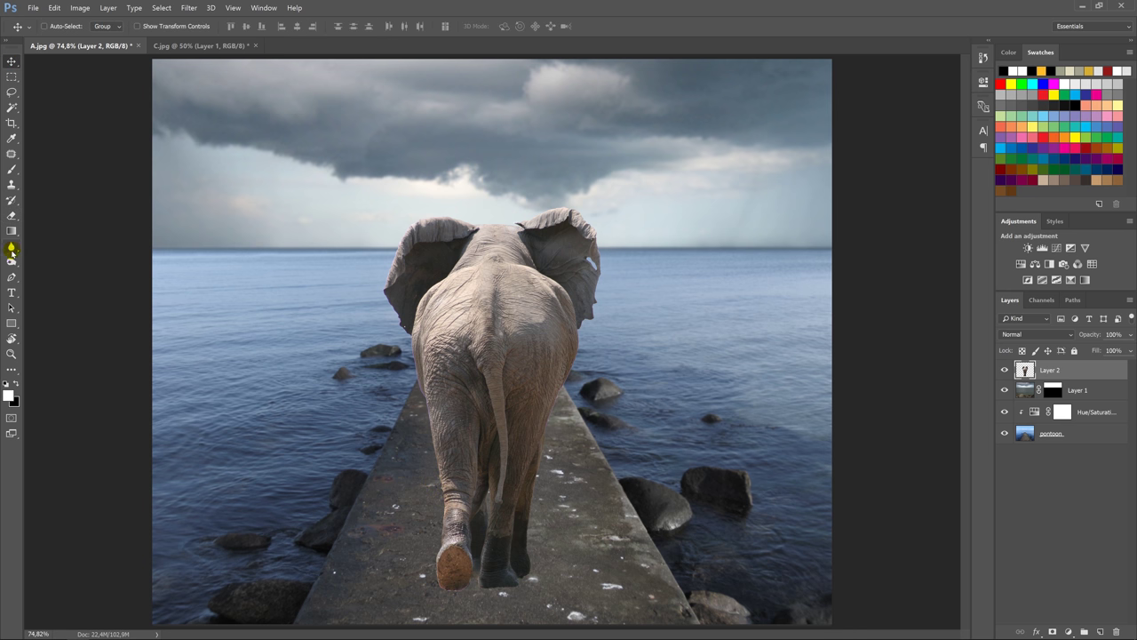
Step: Select the Dodge tool with a 300 brush size
{"action": "left_click", "coordinate": [12, 263]}
{"action": "left_click", "coordinate": [56, 264]}
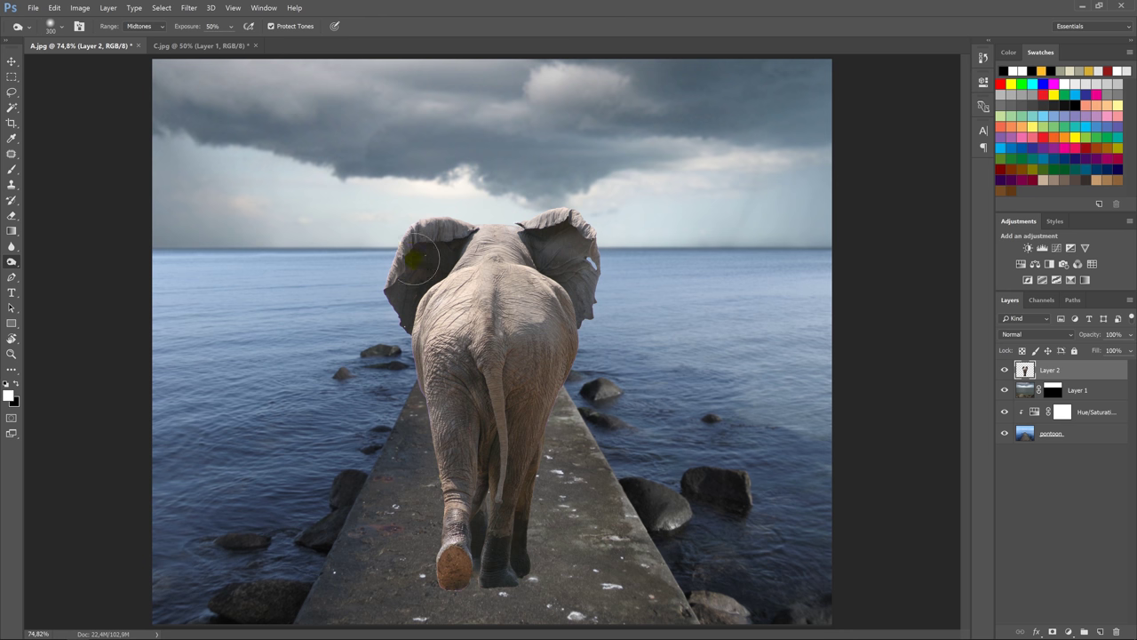
{"action": "key", "text": "bracketright"}
{"action": "key", "text": "bracketright"}
{"action": "key", "text": "bracketright"}
Step: Rename Layer 2 to 'elephant'
{"action": "double_click", "coordinate": [1050, 371]}
{"action": "type", "text": "ant"}
{"action": "key", "text": "Return"}
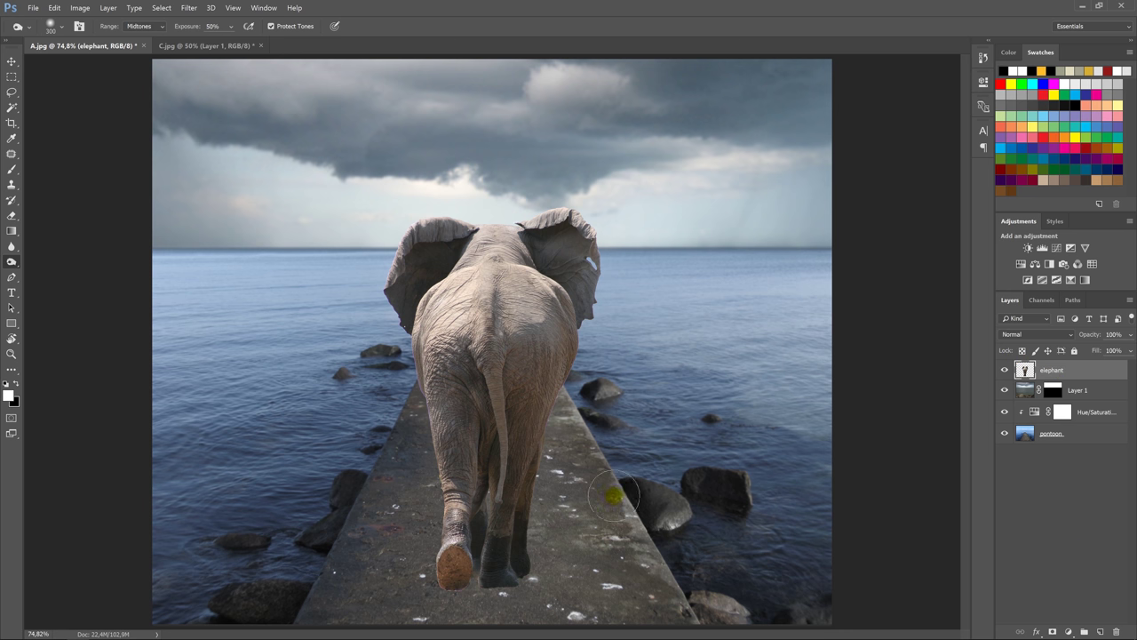
Step: Dodge the elephant's rear foot, left ear, left leg and right hip, shrinking the brush to 150
{"action": "left_click", "coordinate": [455, 539]}
{"action": "mouse_move", "coordinate": [455, 538]}
{"action": "left_mouse_down"}
{"action": "mouse_move", "coordinate": [486, 602]}
{"action": "mouse_move", "coordinate": [514, 552]}
{"action": "mouse_move", "coordinate": [558, 387]}
{"action": "left_mouse_up"}
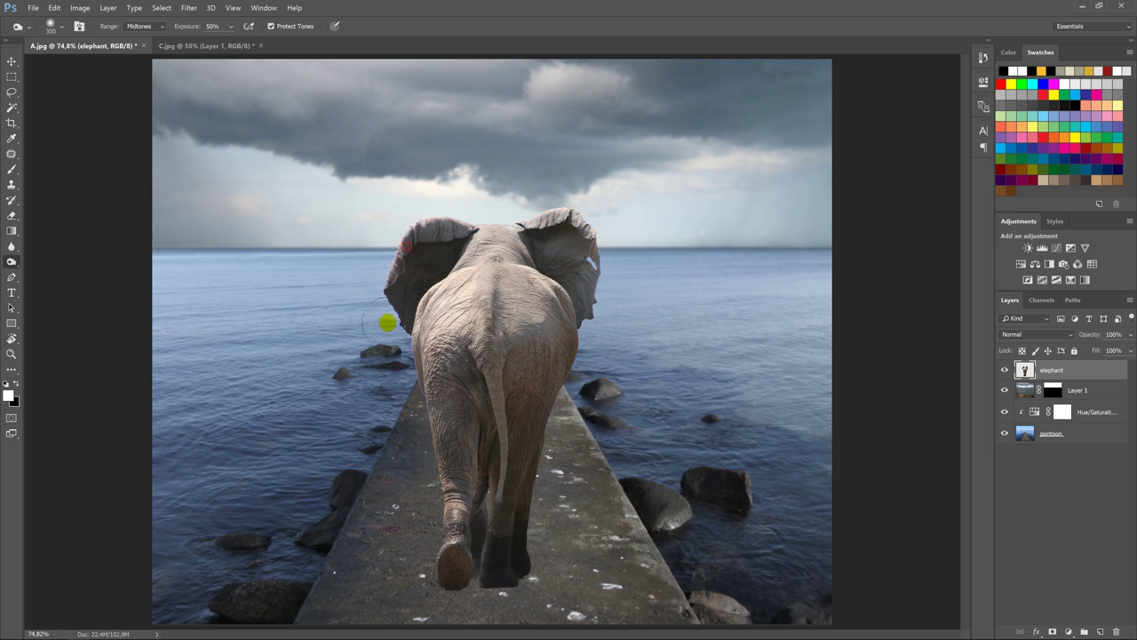
{"action": "left_click", "coordinate": [414, 267]}
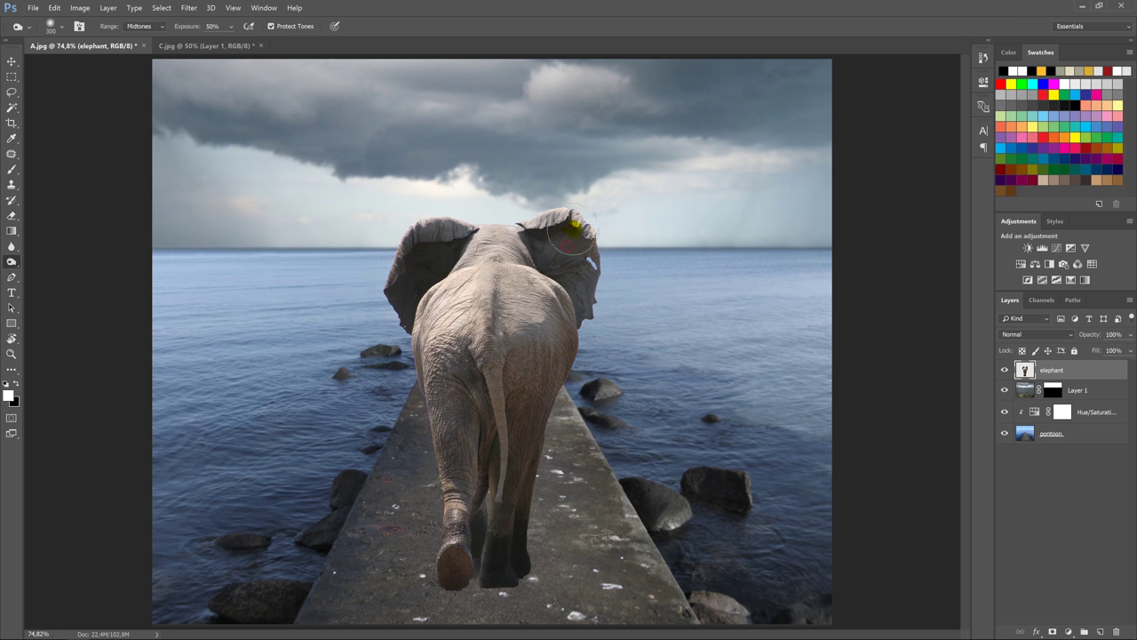
{"action": "left_click", "coordinate": [452, 228]}
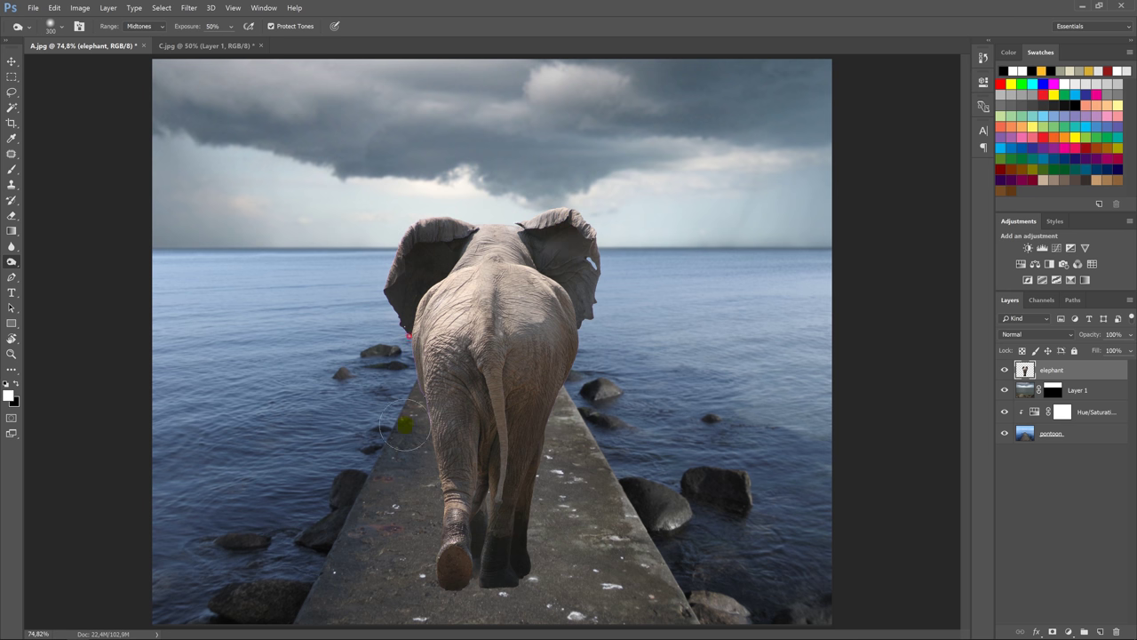
{"action": "key", "text": "bracketleft"}
{"action": "key", "text": "bracketleft"}
{"action": "key", "text": "bracketleft"}
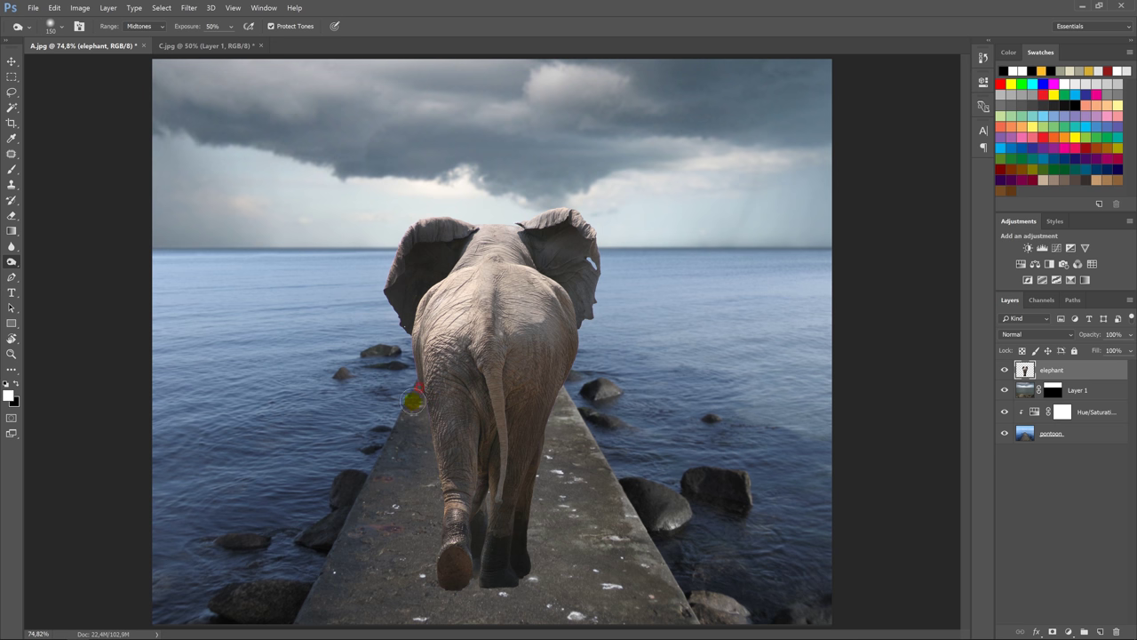
{"action": "left_click", "coordinate": [414, 395]}
{"action": "left_click_drag", "start_coordinate": [538, 439], "coordinate": [569, 343]}
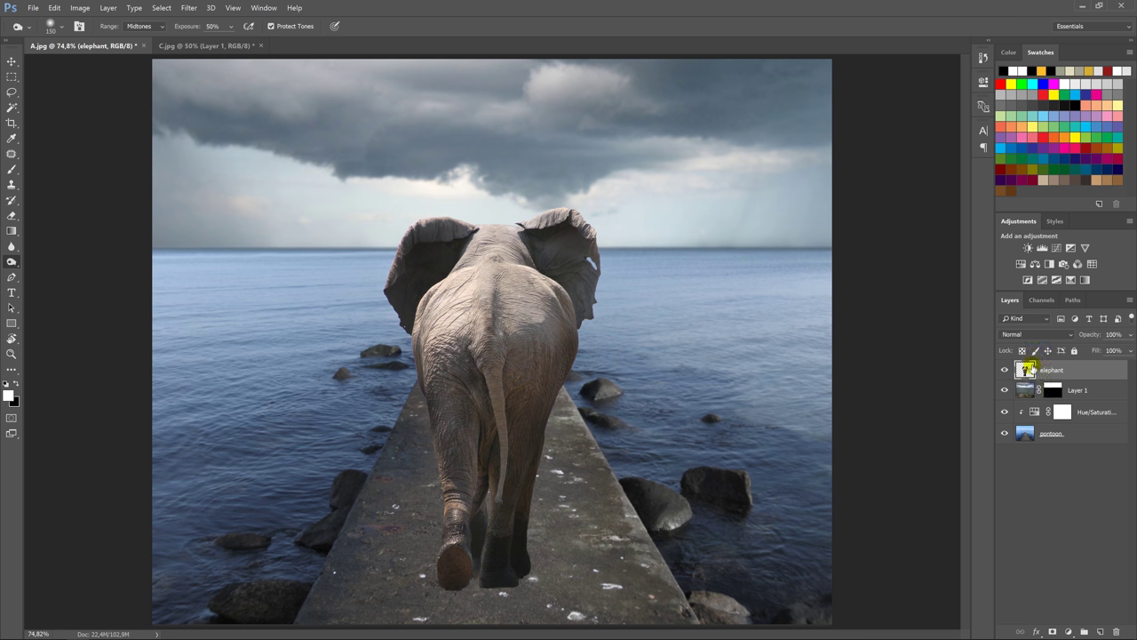
Step: Add a new layer clipped to the elephant, filled with 50% gray in Overlay mode
{"action": "left_click", "coordinate": [1100, 631]}
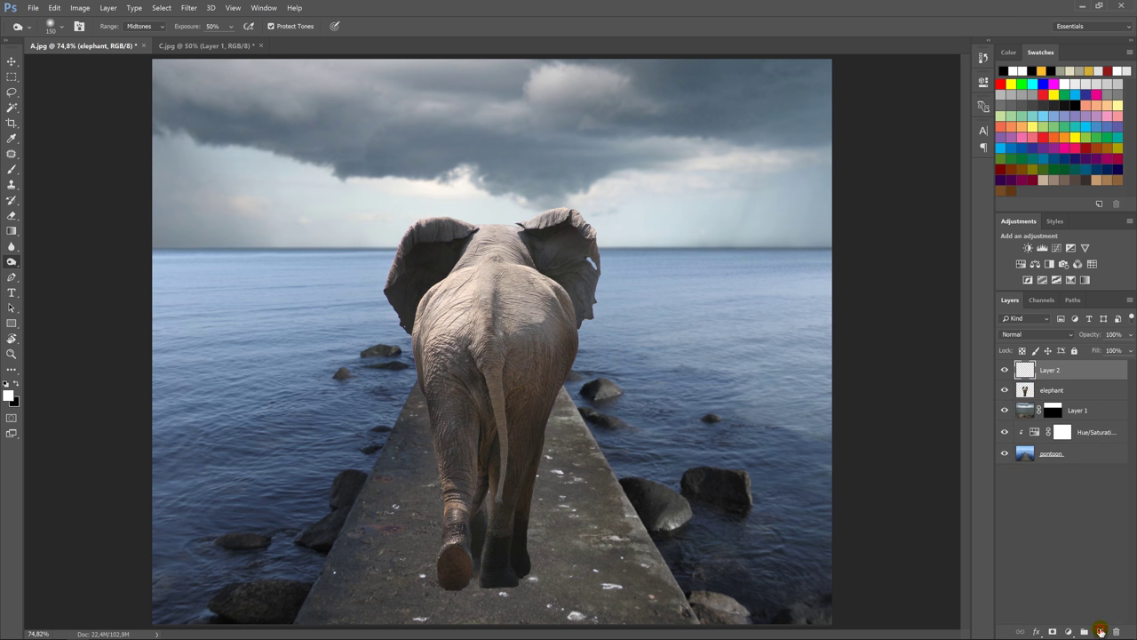
{"action": "left_click", "coordinate": [1015, 375], "text": "alt"}
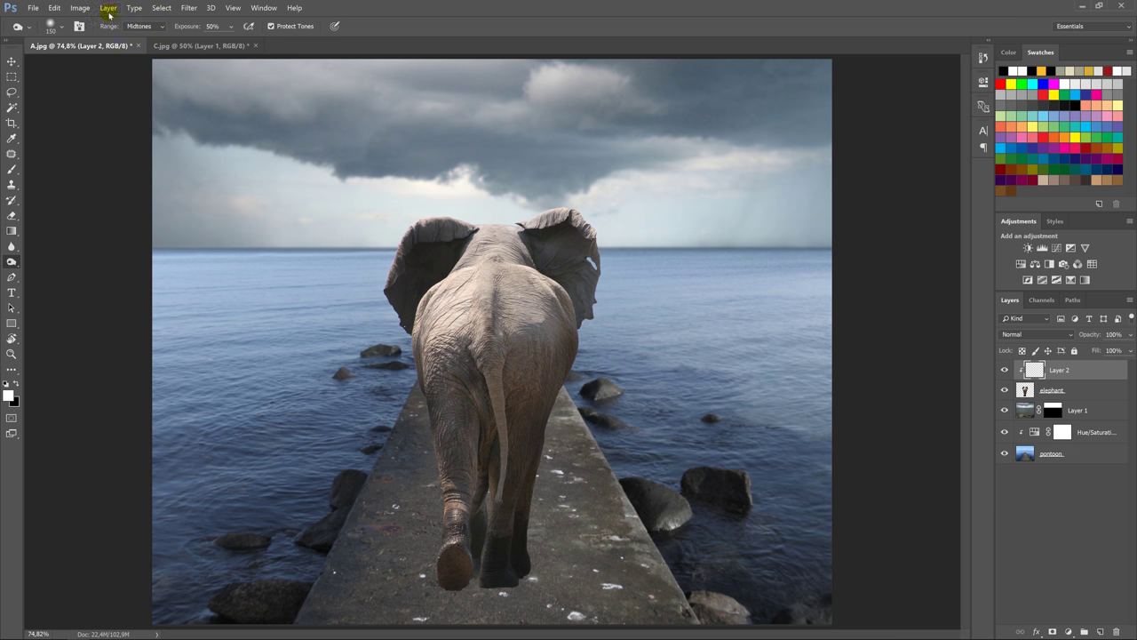
{"action": "left_click", "coordinate": [54, 8]}
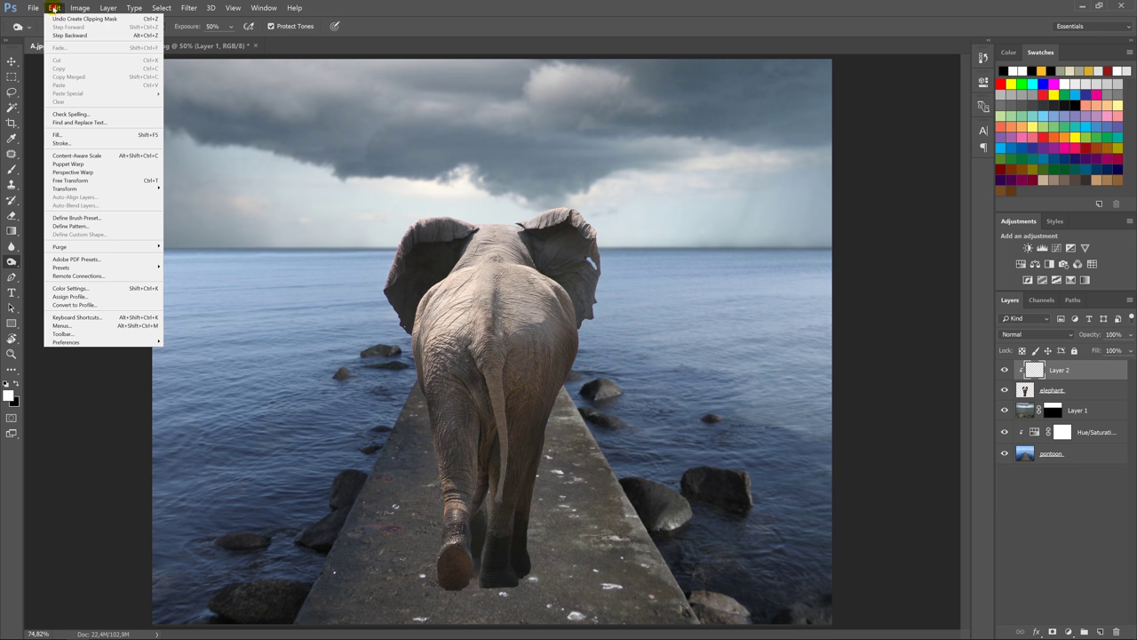
{"action": "left_click", "coordinate": [69, 135]}
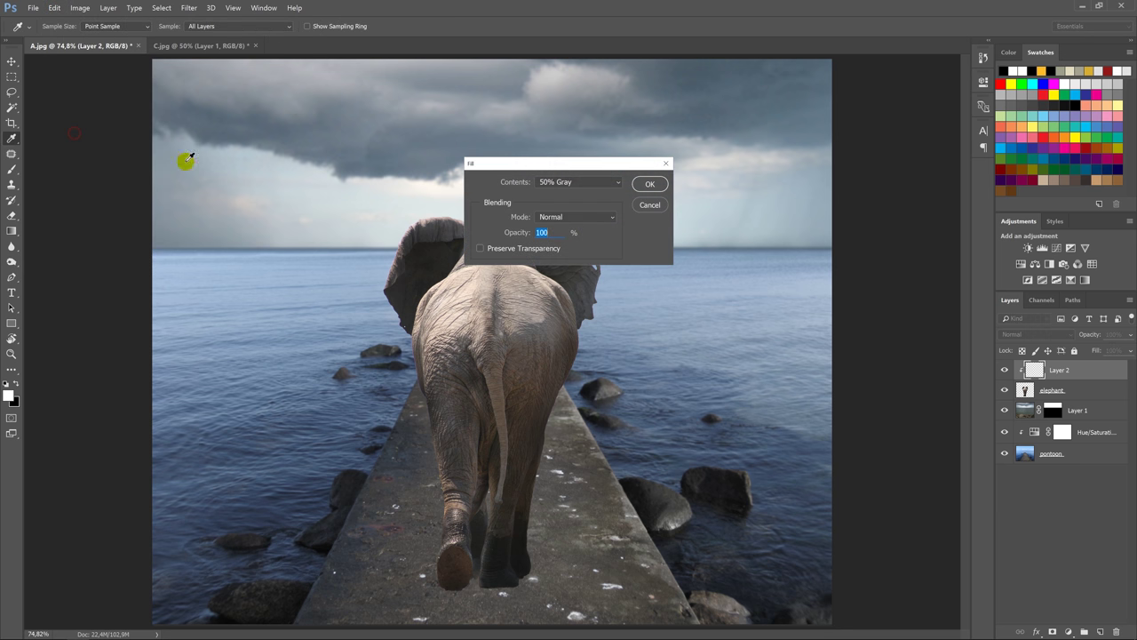
{"action": "left_click", "coordinate": [646, 187]}
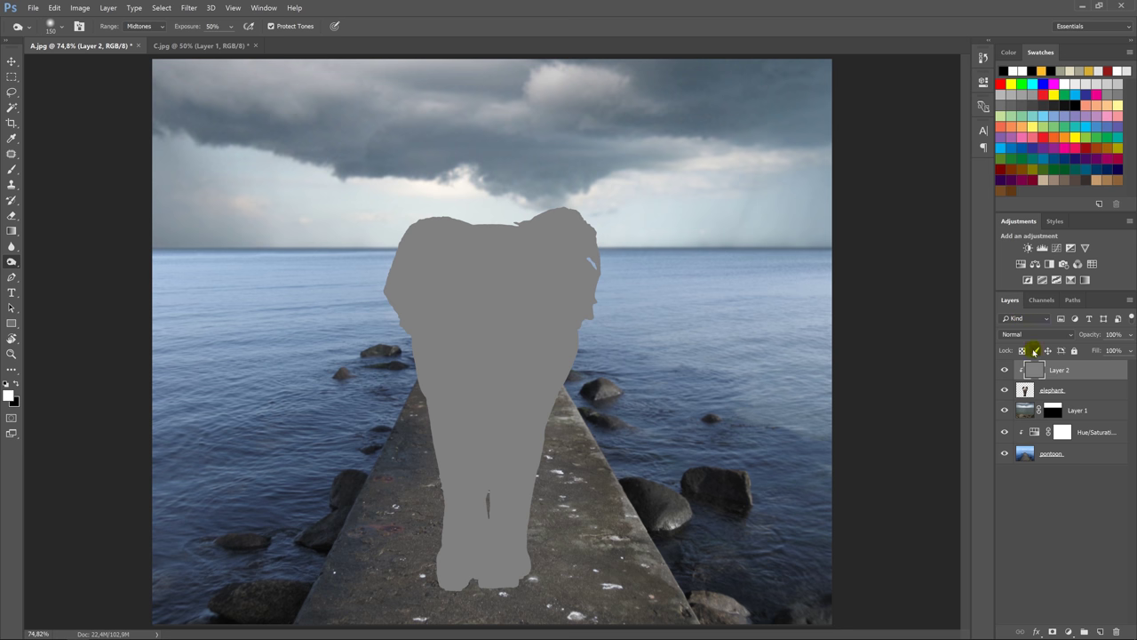
{"action": "left_click", "coordinate": [1035, 334]}
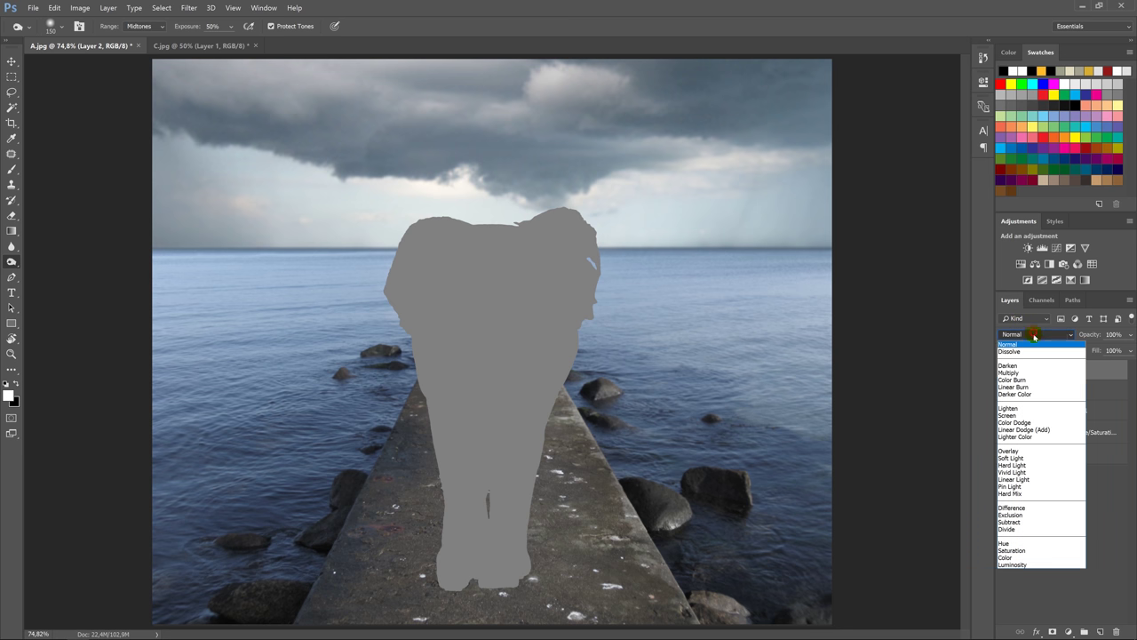
{"action": "left_click", "coordinate": [1013, 450]}
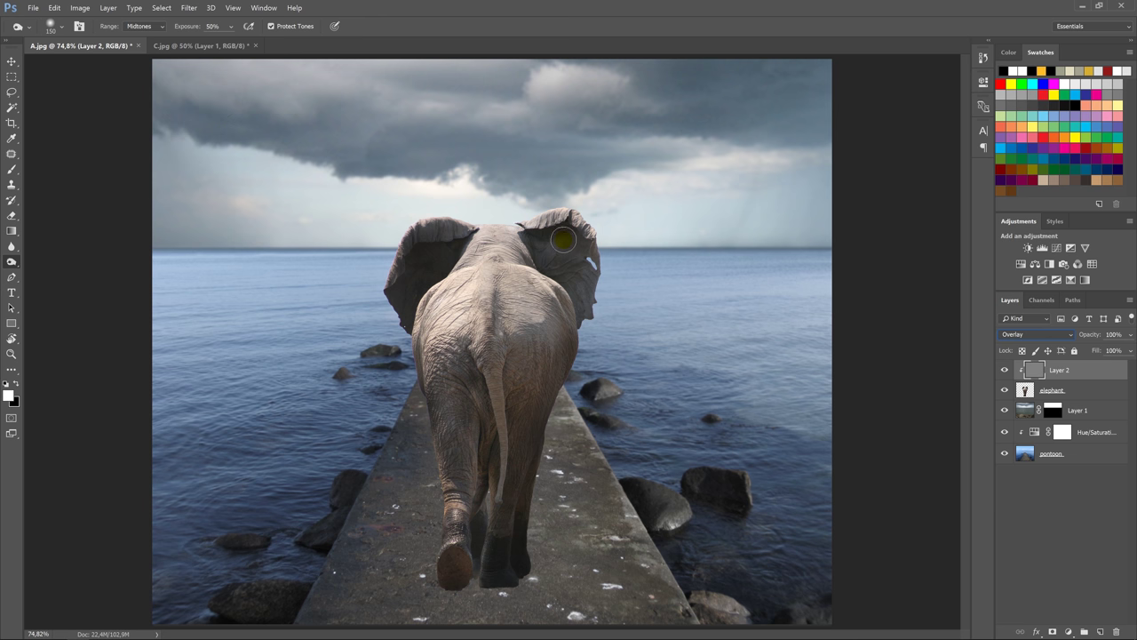
Step: Dodge the elephant's ears, hind leg, feet and right hip on the overlay layer
{"action": "mouse_move", "coordinate": [571, 243]}
{"action": "left_mouse_down"}
{"action": "mouse_move", "coordinate": [538, 239]}
{"action": "mouse_move", "coordinate": [578, 254]}
{"action": "left_mouse_up"}
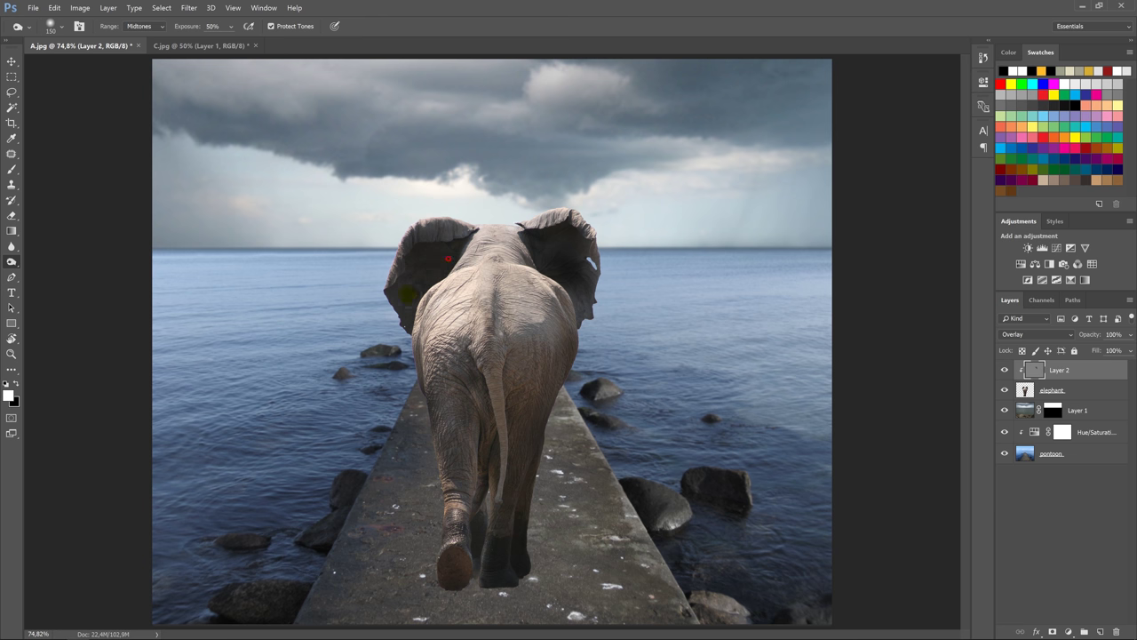
{"action": "mouse_move", "coordinate": [418, 251]}
{"action": "left_mouse_down"}
{"action": "mouse_move", "coordinate": [404, 287]}
{"action": "mouse_move", "coordinate": [437, 419]}
{"action": "mouse_move", "coordinate": [442, 560]}
{"action": "left_mouse_up"}
{"action": "left_click_drag", "start_coordinate": [557, 342], "coordinate": [521, 531]}
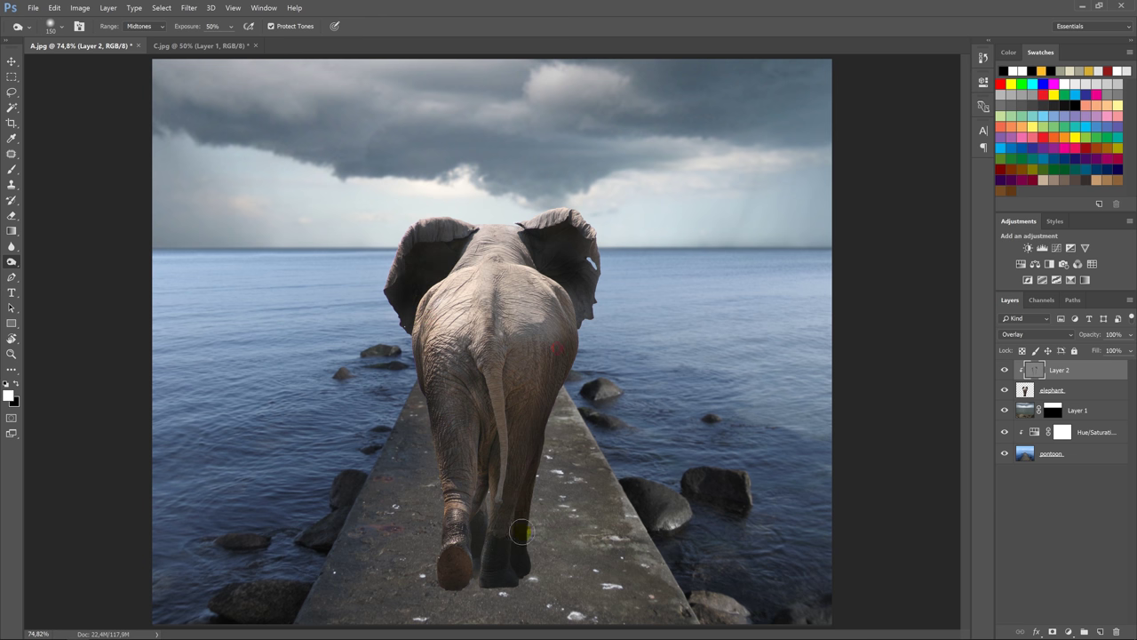
{"action": "mouse_move", "coordinate": [501, 580]}
{"action": "left_mouse_down"}
{"action": "mouse_move", "coordinate": [483, 533]}
{"action": "mouse_move", "coordinate": [452, 534]}
{"action": "mouse_move", "coordinate": [522, 429]}
{"action": "left_mouse_up"}
{"action": "left_click_drag", "start_coordinate": [564, 316], "coordinate": [520, 455]}
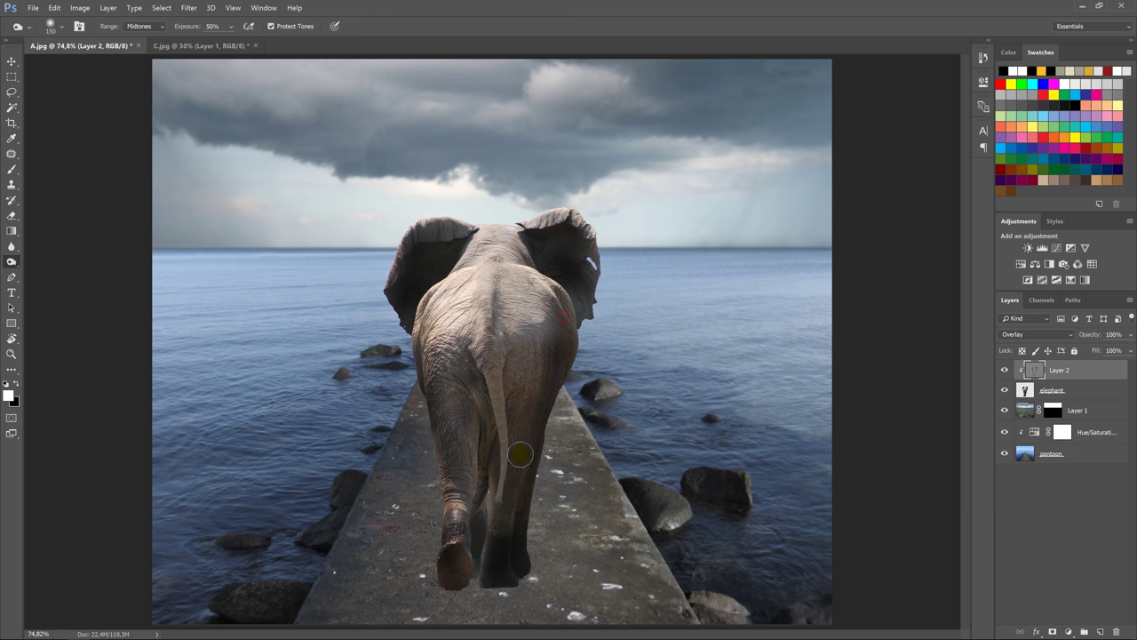
{"action": "left_click_drag", "start_coordinate": [527, 370], "coordinate": [490, 386]}
Step: Burn the elephant's back at 25% exposure and toggle the overlay layer to compare
{"action": "left_click", "coordinate": [12, 278]}
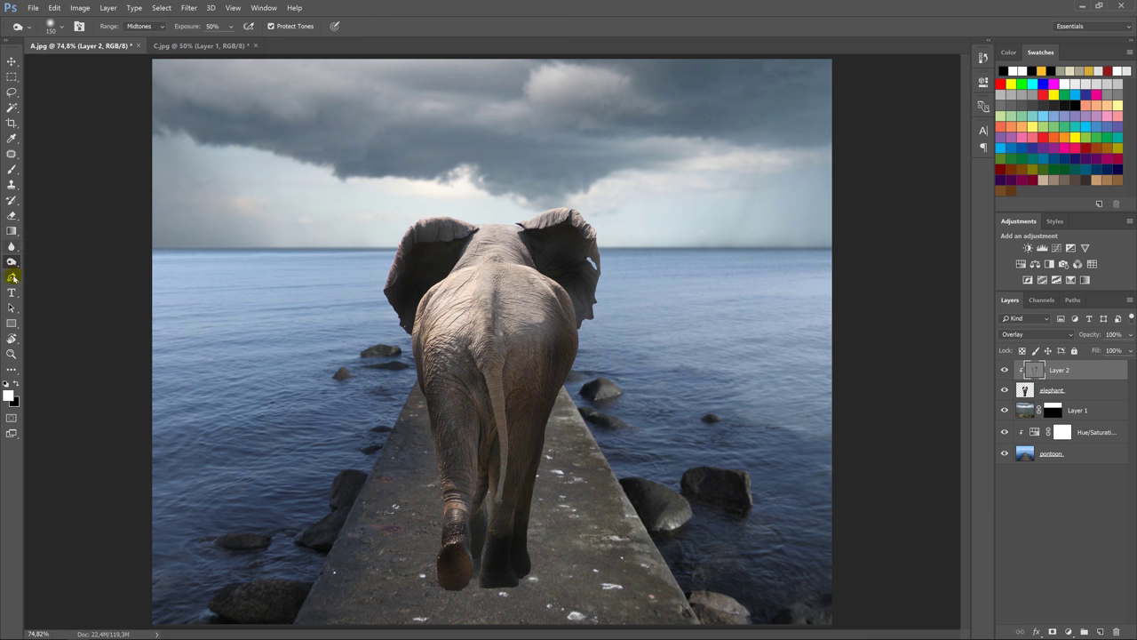
{"action": "left_click", "coordinate": [54, 269]}
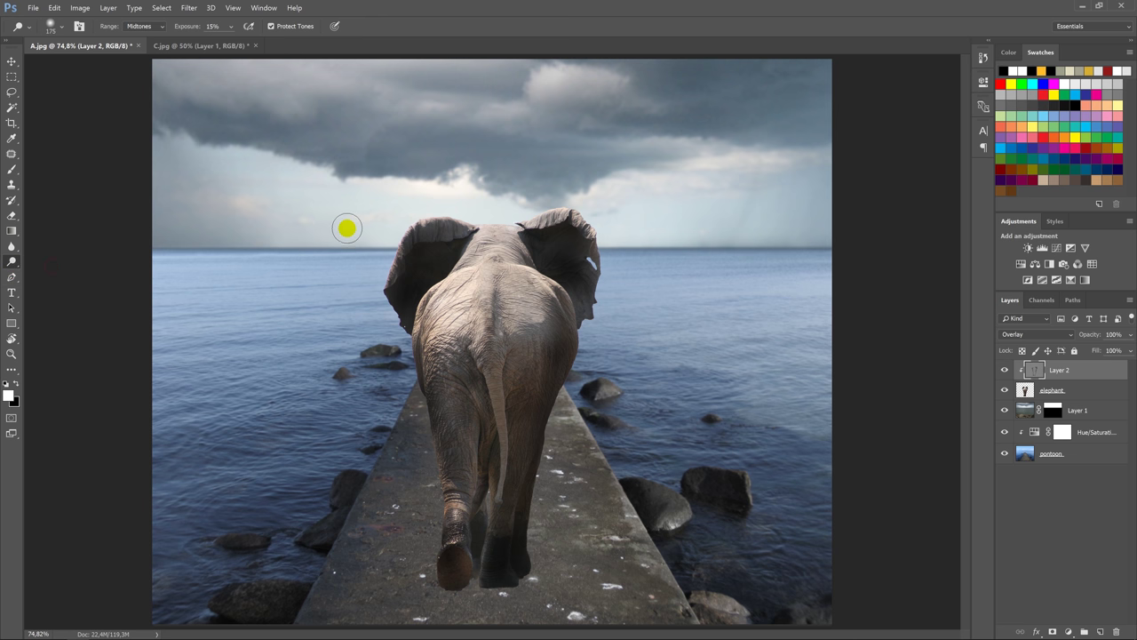
{"action": "left_click", "coordinate": [213, 26]}
{"action": "left_click", "coordinate": [343, 183]}
{"action": "mouse_move", "coordinate": [466, 228]}
{"action": "left_mouse_down"}
{"action": "mouse_move", "coordinate": [492, 231]}
{"action": "mouse_move", "coordinate": [530, 311]}
{"action": "mouse_move", "coordinate": [541, 218]}
{"action": "mouse_move", "coordinate": [579, 223]}
{"action": "mouse_move", "coordinate": [406, 234]}
{"action": "mouse_move", "coordinate": [394, 282]}
{"action": "left_mouse_up"}
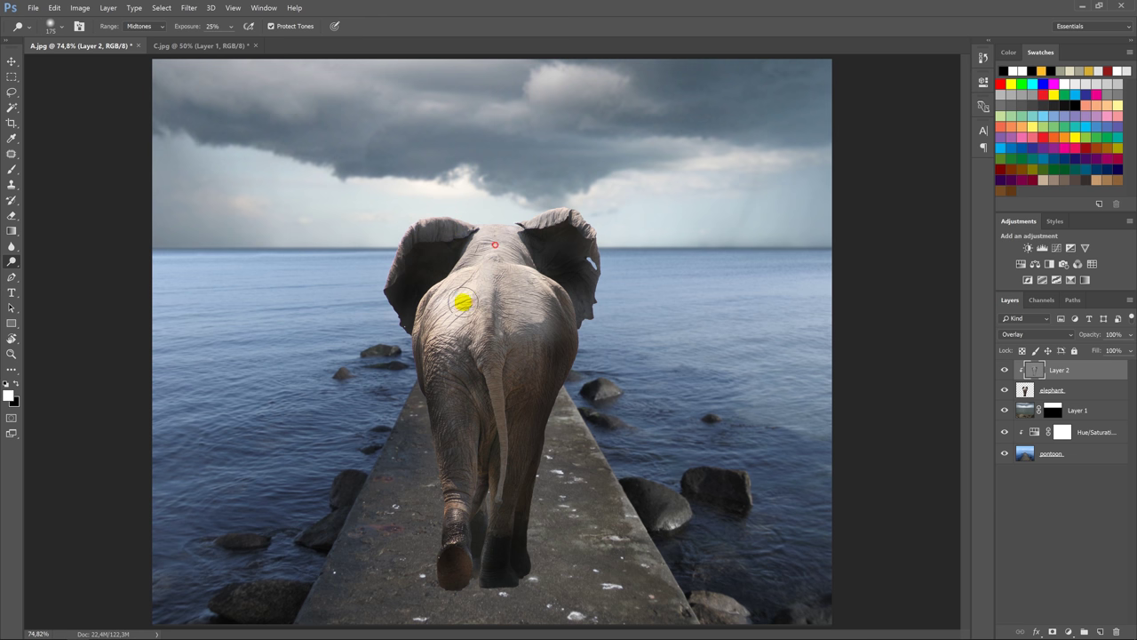
{"action": "left_click_drag", "start_coordinate": [462, 297], "coordinate": [430, 304]}
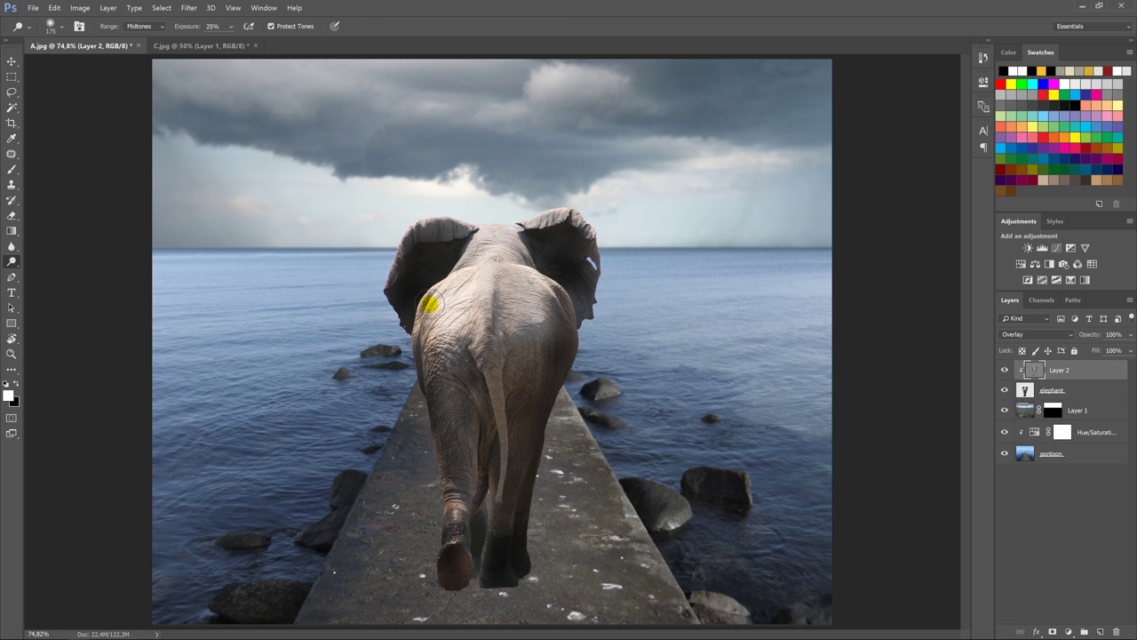
{"action": "left_click", "coordinate": [1006, 371]}
{"action": "left_click", "coordinate": [1006, 371]}
Step: Add an unclipped Hue/Saturation adjustment above the elephant with saturation -42
{"action": "left_click", "coordinate": [1026, 391]}
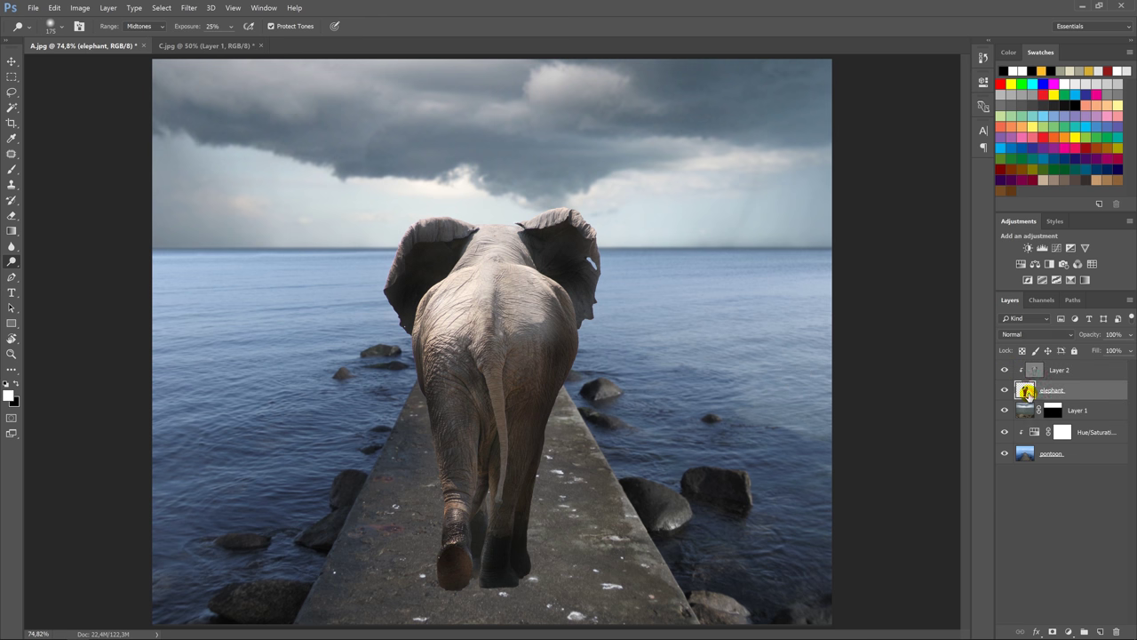
{"action": "left_click", "coordinate": [1067, 631]}
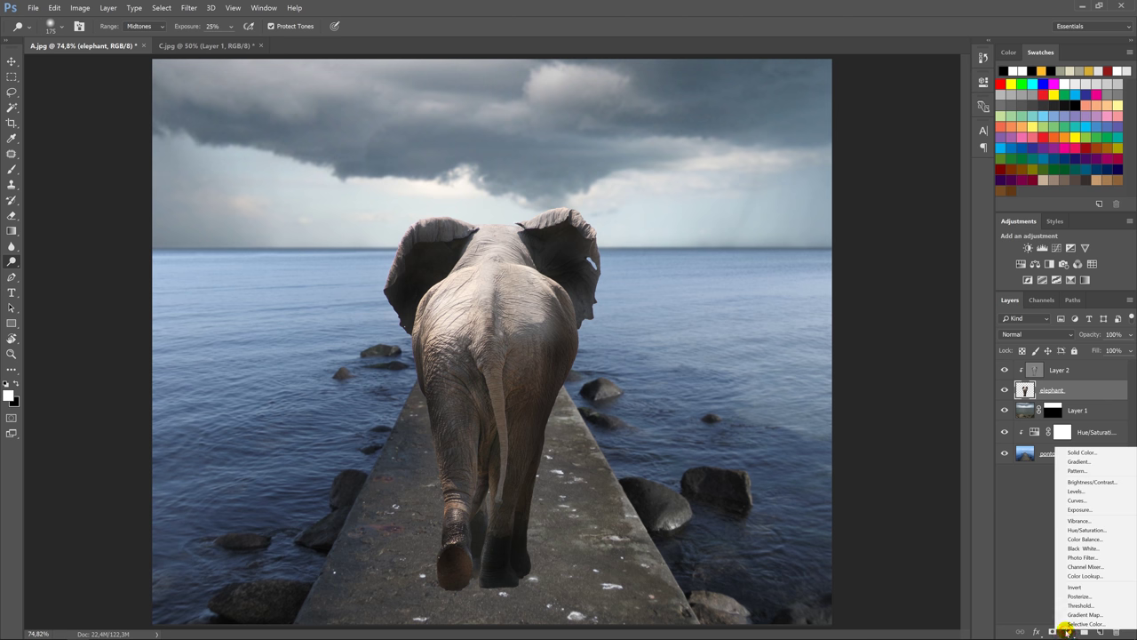
{"action": "left_click", "coordinate": [1085, 530]}
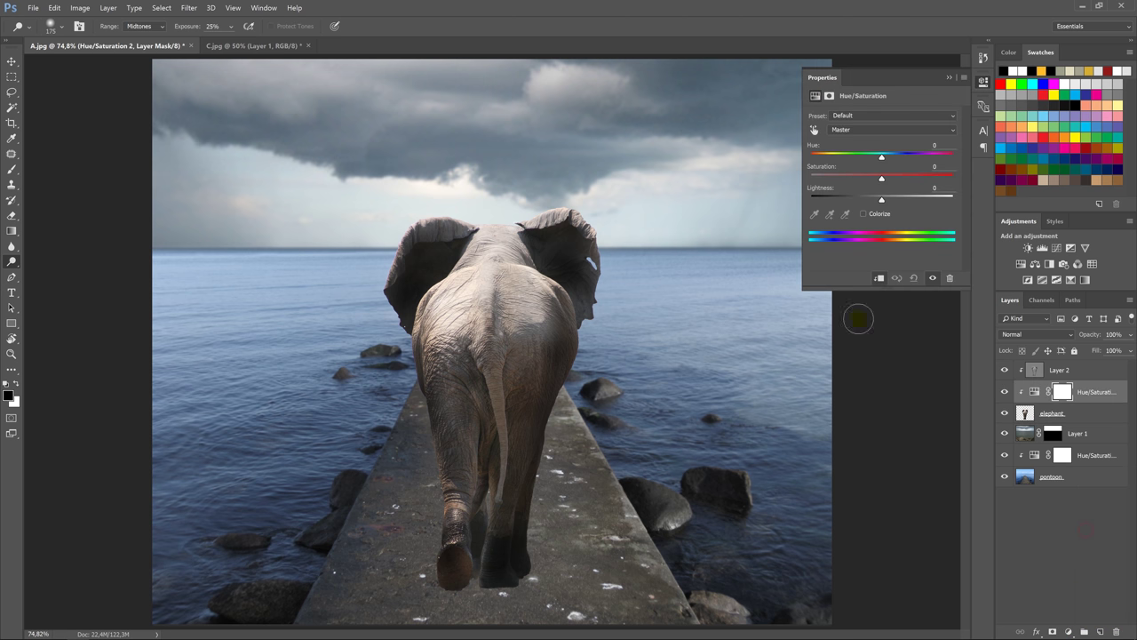
{"action": "left_click", "coordinate": [879, 280]}
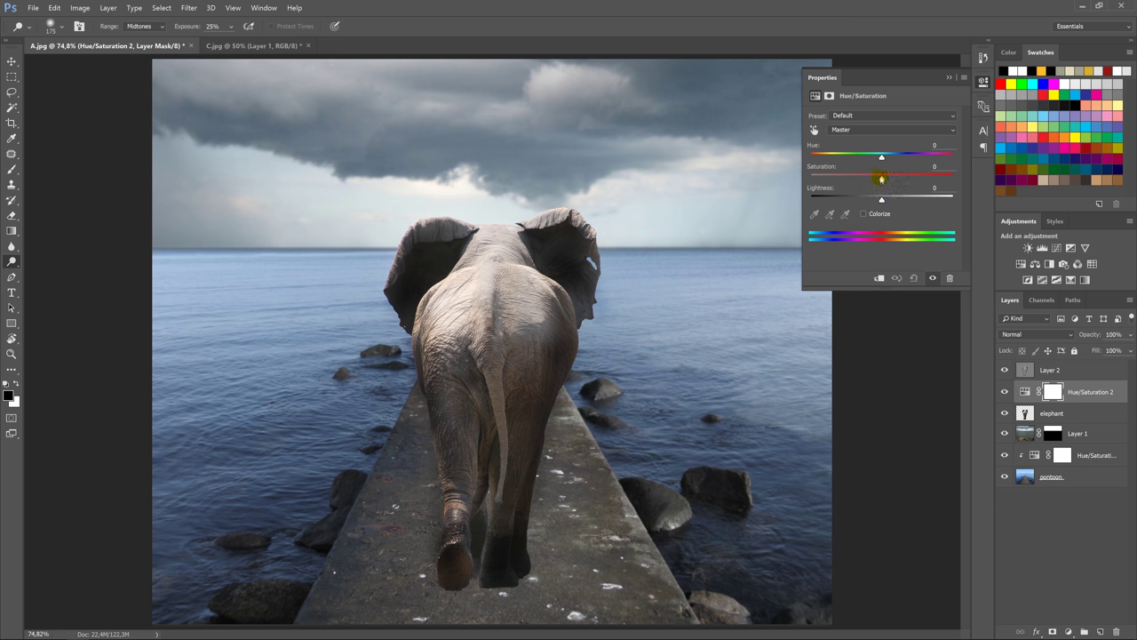
{"action": "left_click_drag", "start_coordinate": [882, 179], "coordinate": [866, 180]}
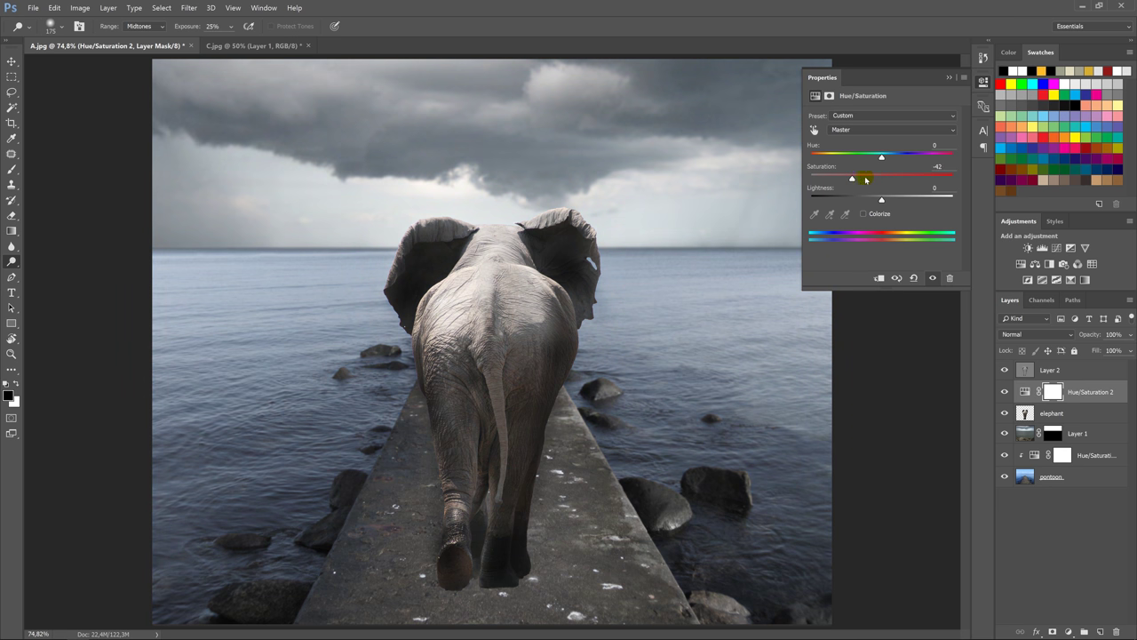
{"action": "left_click", "coordinate": [949, 79]}
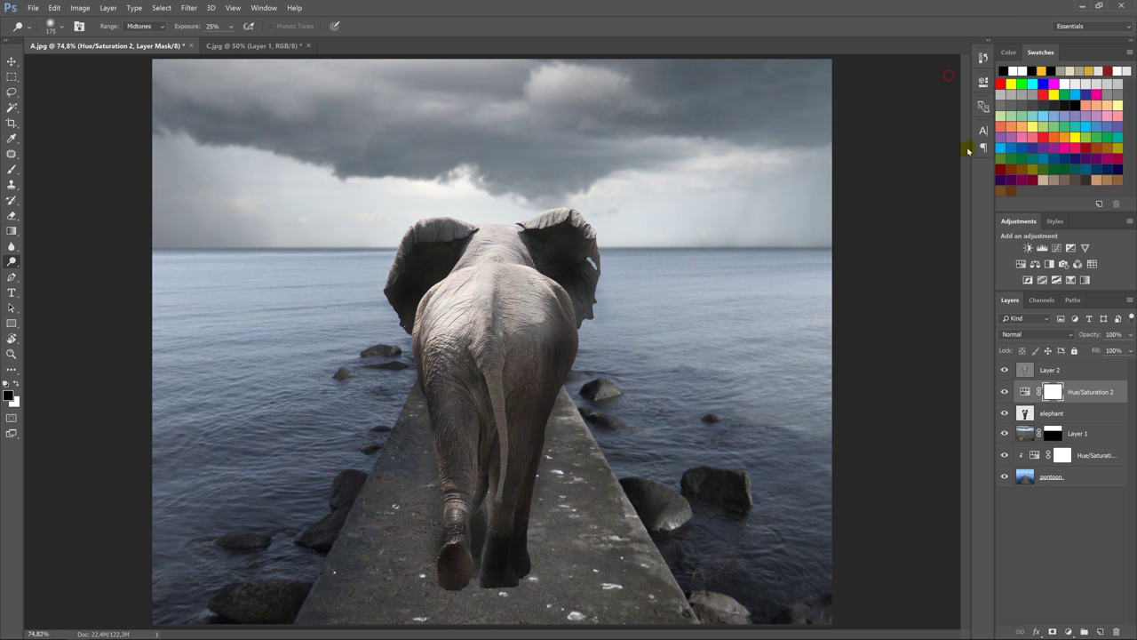
{"action": "left_click", "coordinate": [1005, 394]}
Step: Close C.jpg without saving changes
{"action": "left_click", "coordinate": [296, 49]}
{"action": "left_click", "coordinate": [310, 47]}
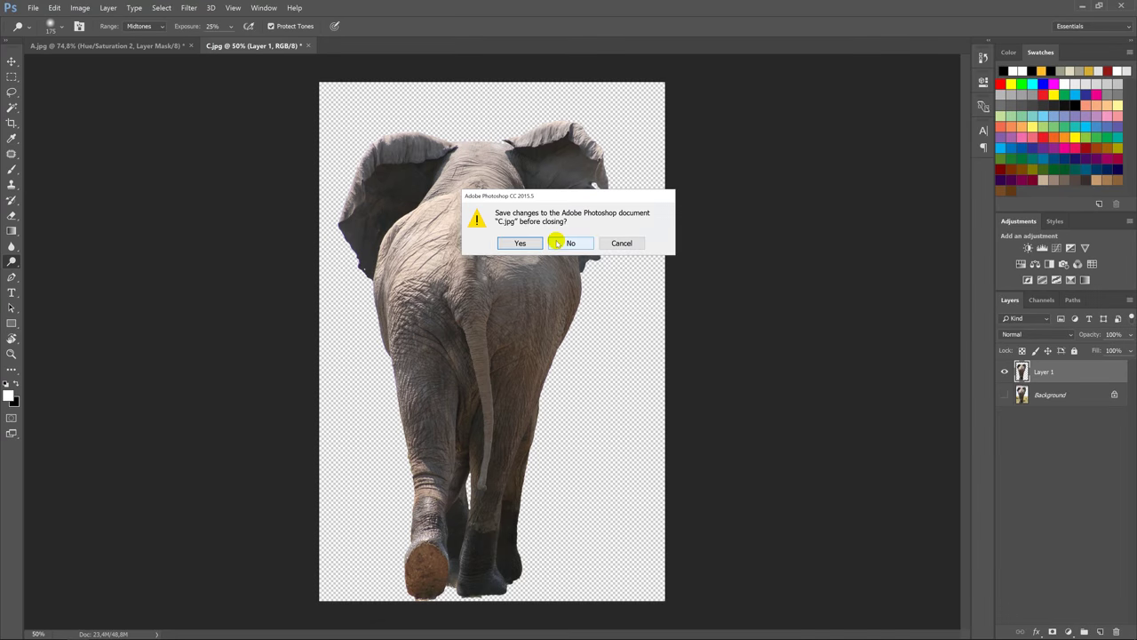
{"action": "left_click", "coordinate": [554, 242]}
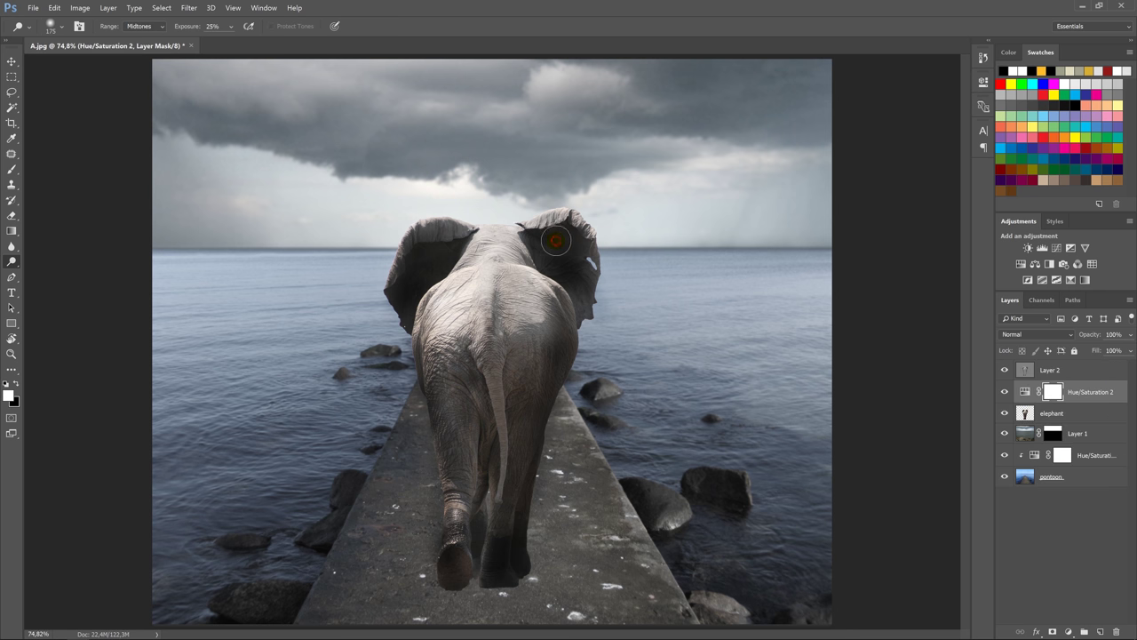
Step: Bring up the Open dialog from the document tab's context menu
{"action": "left_click", "coordinate": [16, 61]}
{"action": "right_click", "coordinate": [287, 41]}
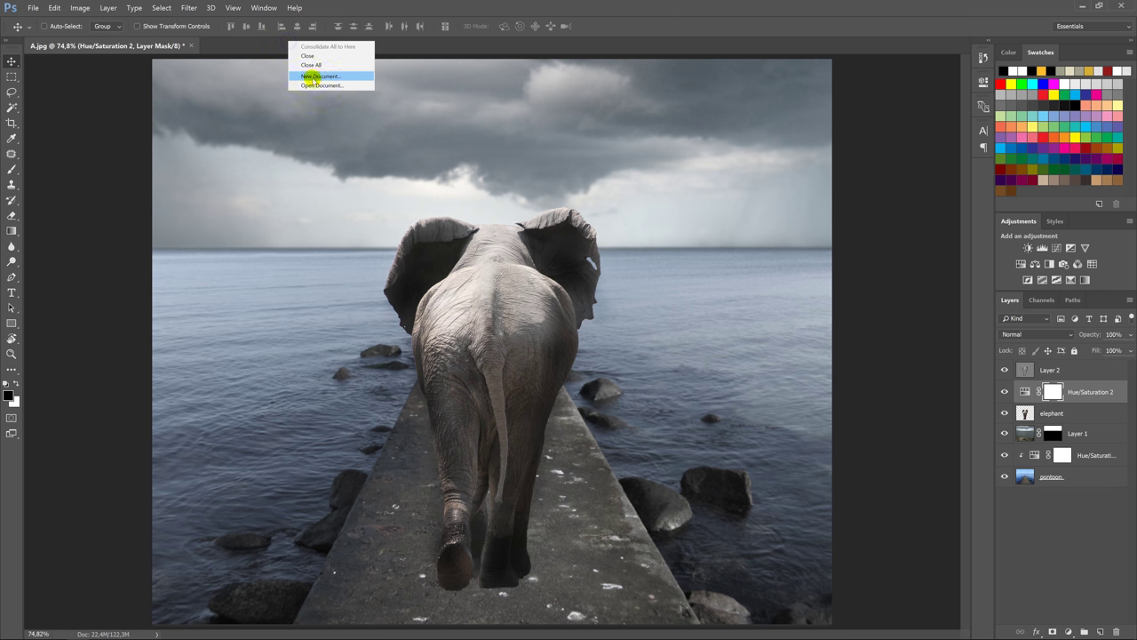
{"action": "left_click", "coordinate": [306, 74]}
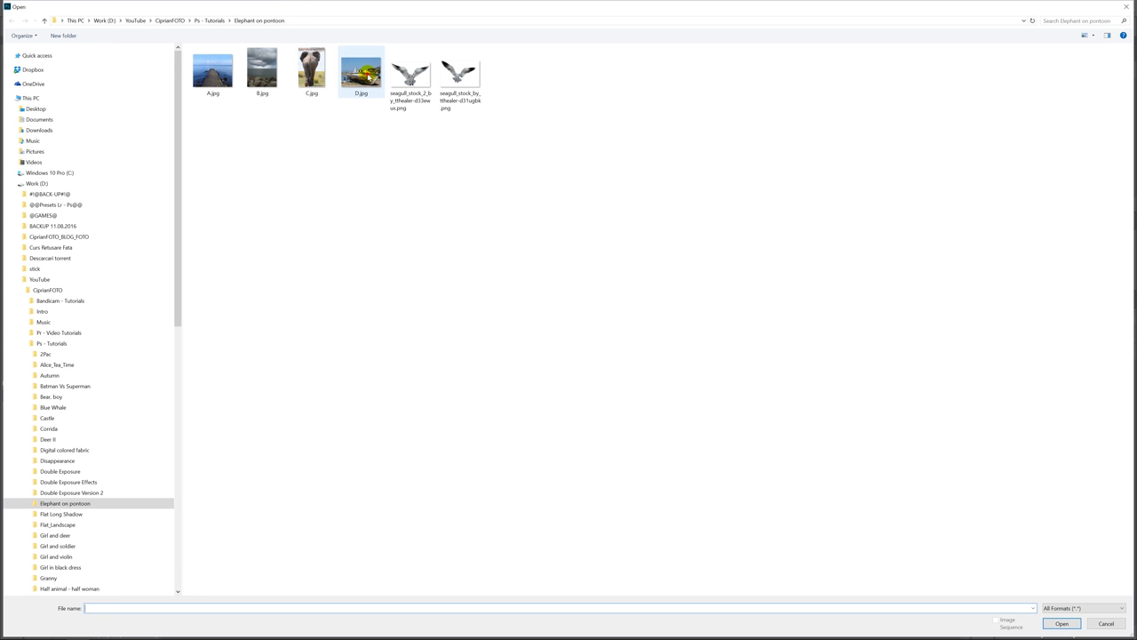
Step: Open D.jpg and zoom the boat photo to 200%
{"action": "double_click", "coordinate": [368, 76]}
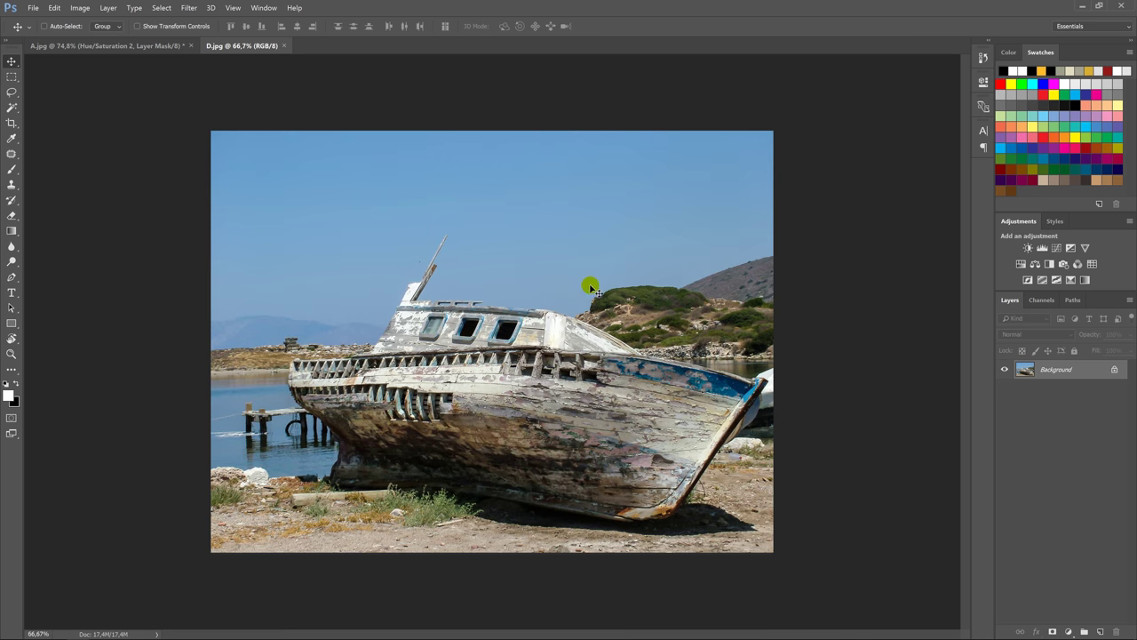
{"action": "key", "text": "ctrl+1"}
{"action": "key", "text": "ctrl+plus"}
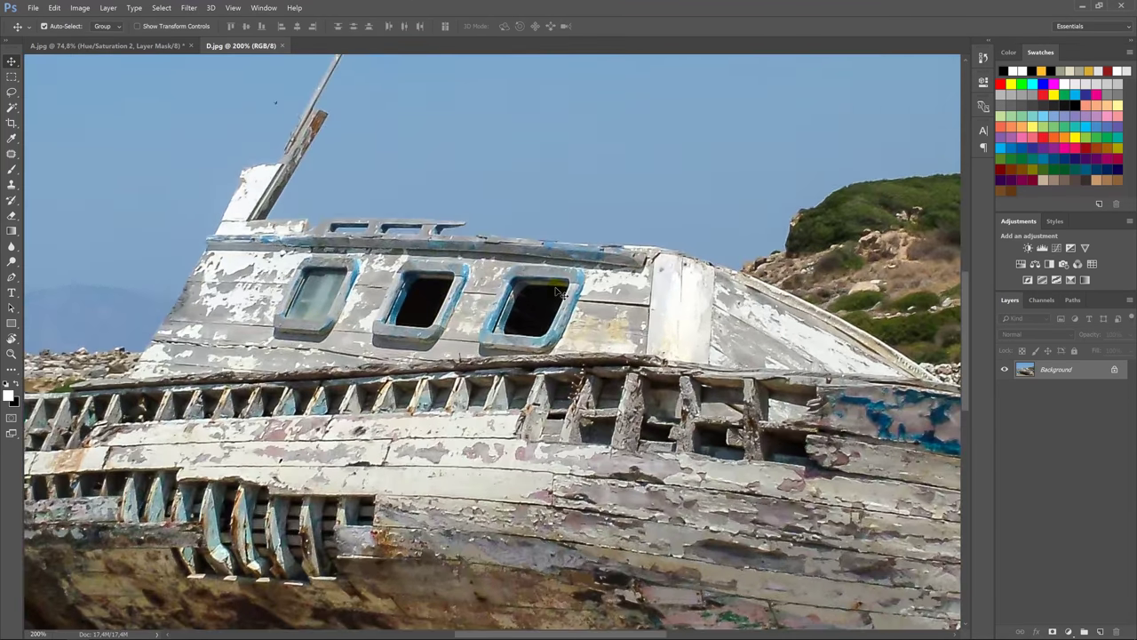
{"action": "scroll", "coordinate": [459, 284], "scroll_direction": "up", "scroll_amount": 3}
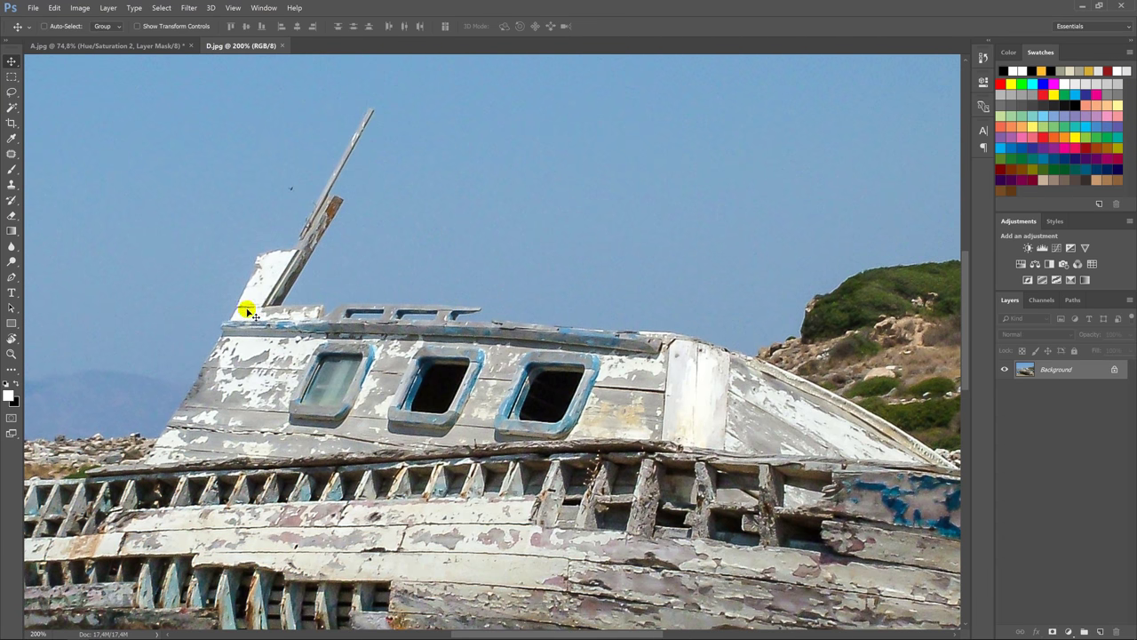
Step: Start a Pen path along the boat's cabin roof, gunwale and down the bow's front edge
{"action": "left_click", "coordinate": [12, 277]}
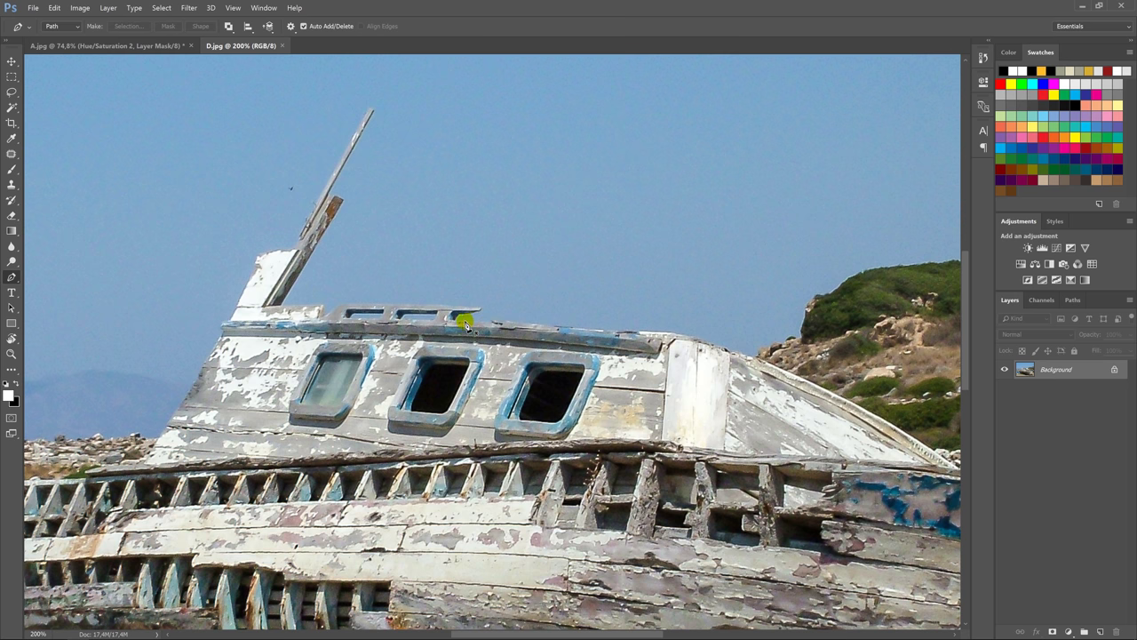
{"action": "left_click_drag", "start_coordinate": [459, 326], "coordinate": [469, 326]}
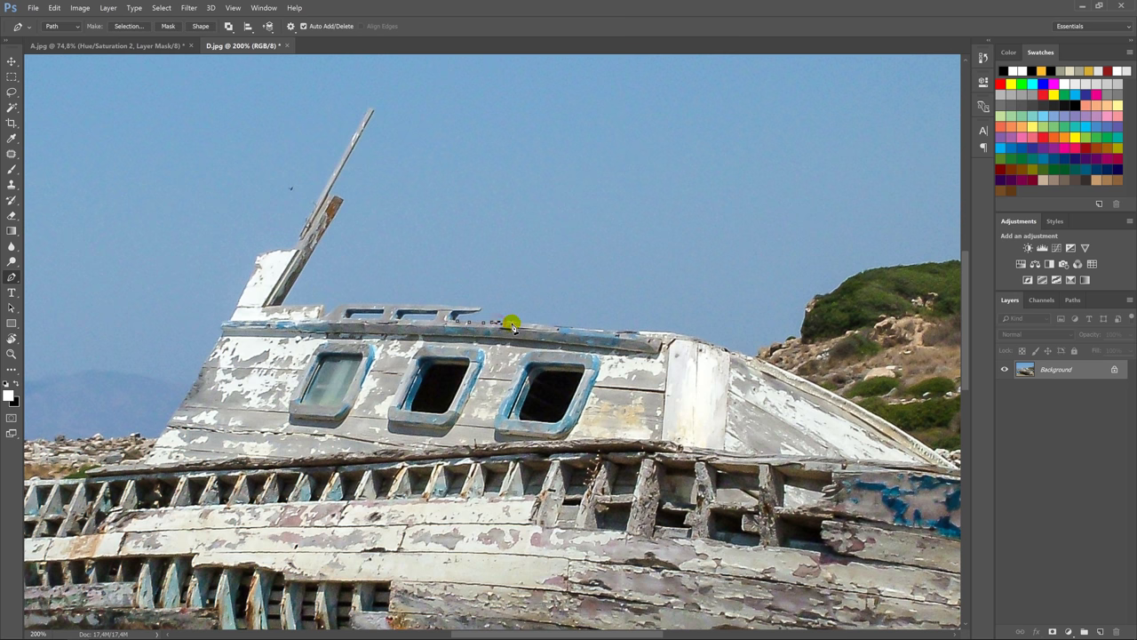
{"action": "left_click", "coordinate": [741, 354]}
{"action": "left_click_drag", "start_coordinate": [794, 385], "coordinate": [649, 400]}
{"action": "left_click_drag", "start_coordinate": [789, 465], "coordinate": [536, 325]}
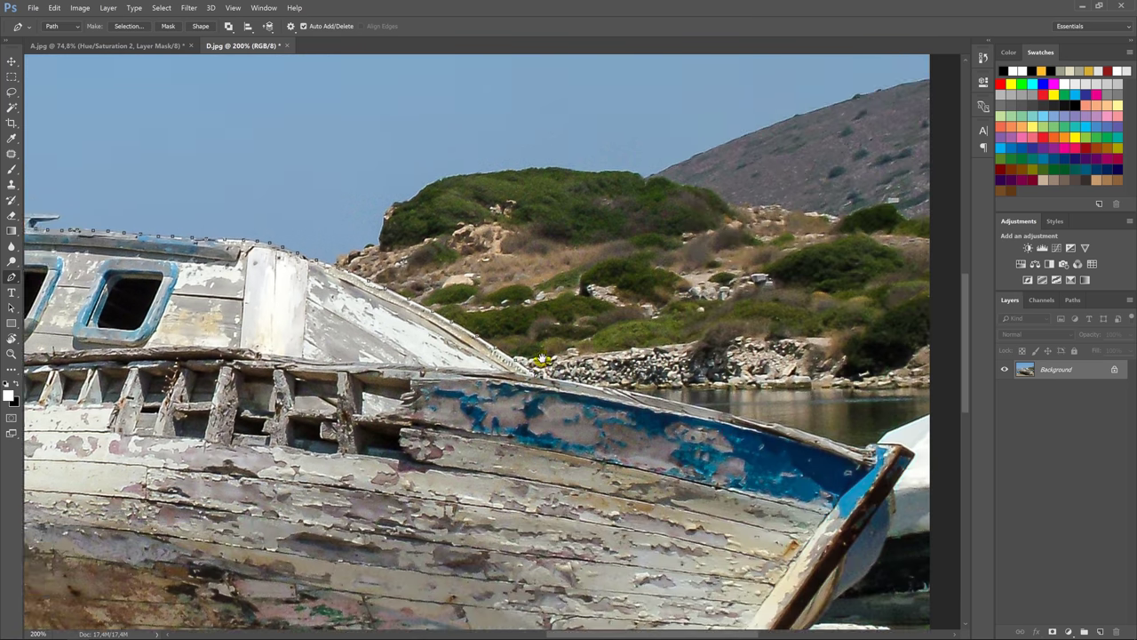
{"action": "left_click", "coordinate": [758, 377]}
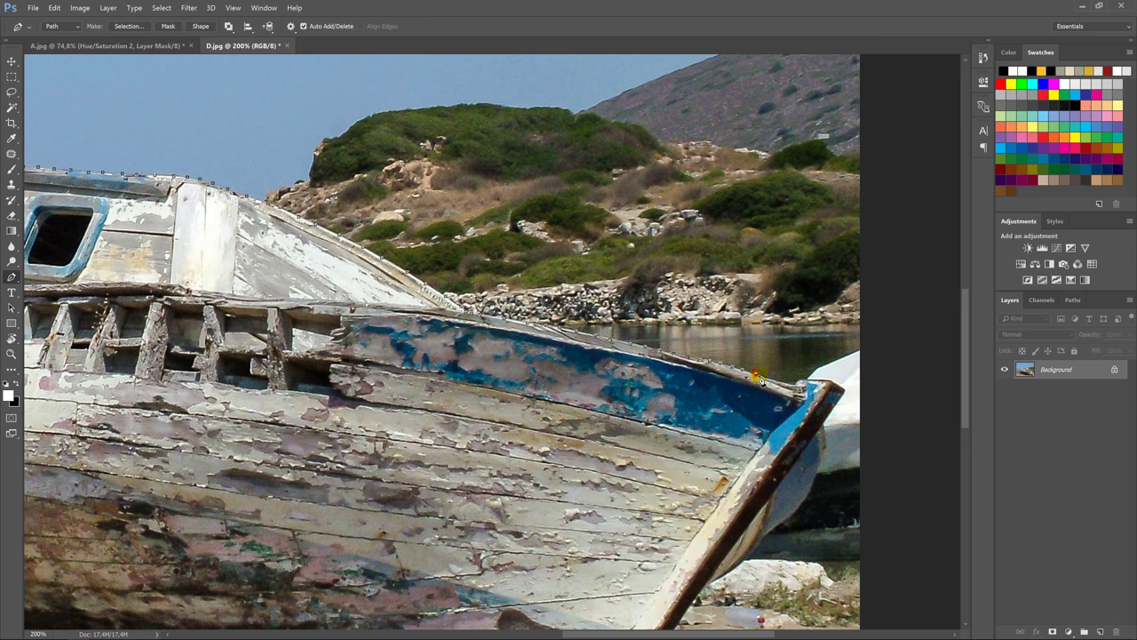
{"action": "left_click", "coordinate": [840, 386]}
{"action": "left_click_drag", "start_coordinate": [828, 442], "coordinate": [810, 342]}
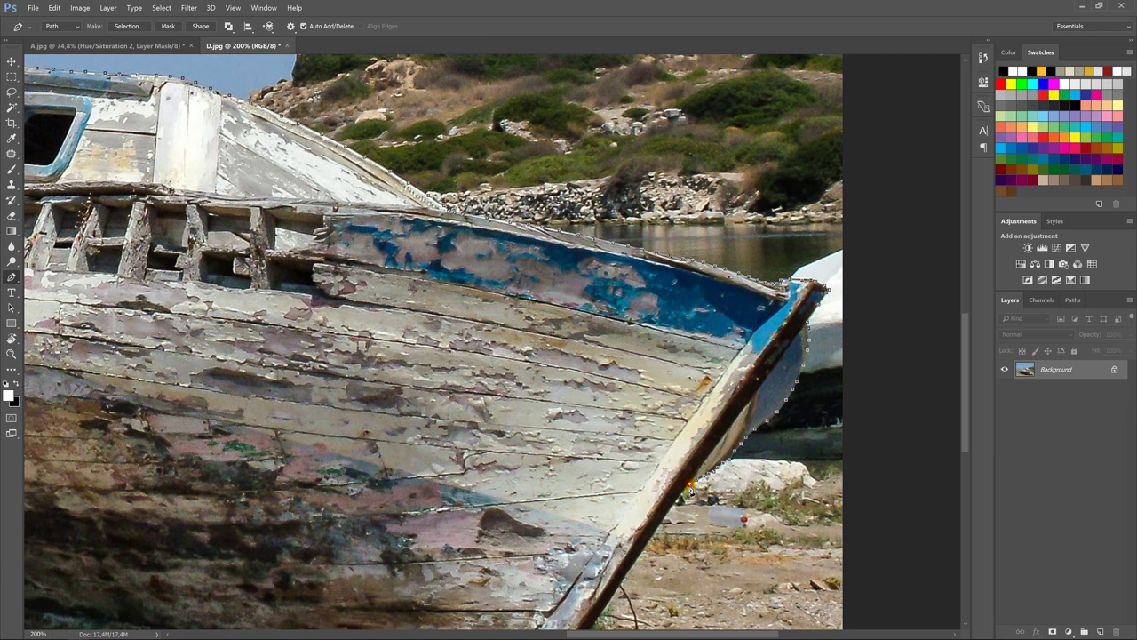
{"action": "left_click_drag", "start_coordinate": [690, 489], "coordinate": [591, 208]}
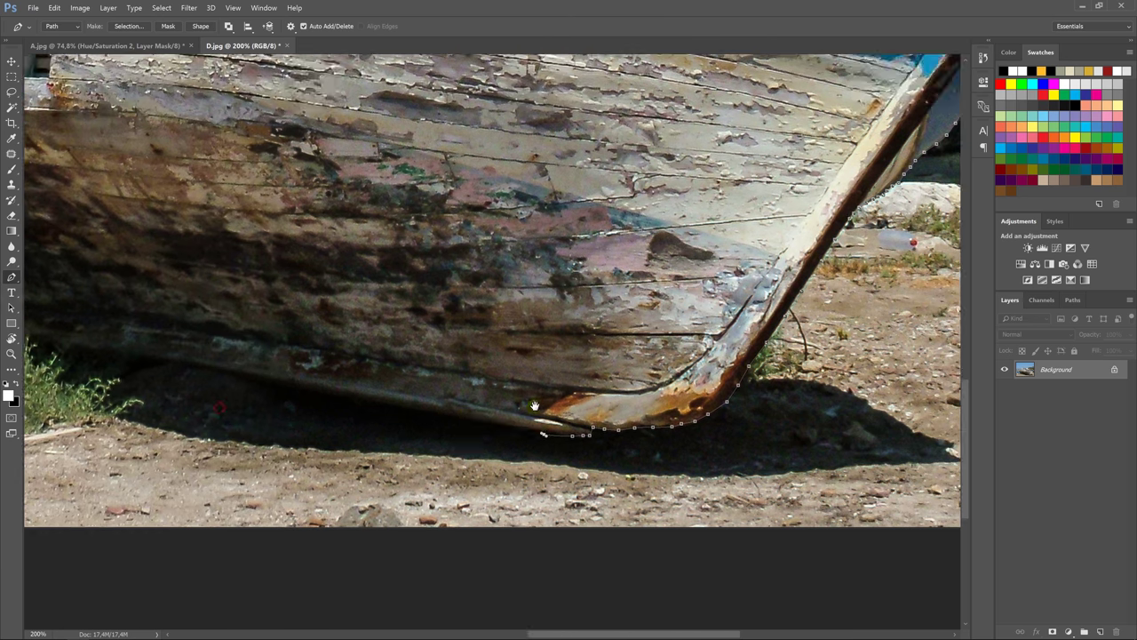
Step: Continue the path along the hull bottom, up the stern and cabin edge to the mast
{"action": "left_click_drag", "start_coordinate": [339, 435], "coordinate": [542, 416]}
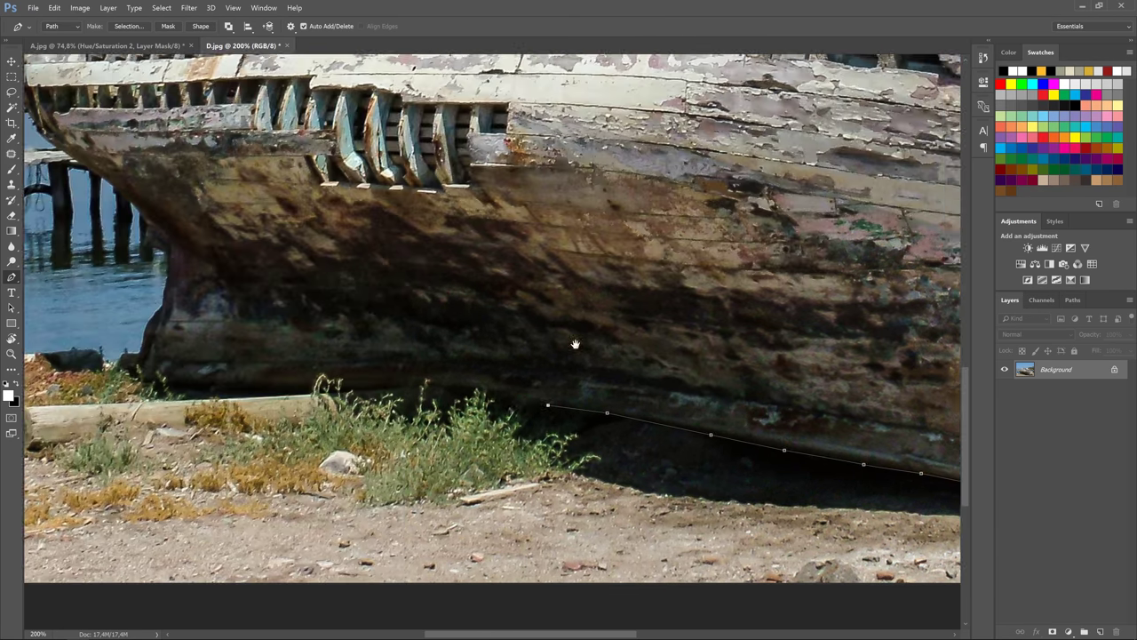
{"action": "left_click_drag", "start_coordinate": [231, 373], "coordinate": [622, 337]}
{"action": "mouse_move", "coordinate": [196, 388]}
{"action": "left_mouse_down"}
{"action": "mouse_move", "coordinate": [361, 417]}
{"action": "mouse_move", "coordinate": [329, 360]}
{"action": "mouse_move", "coordinate": [349, 311]}
{"action": "left_mouse_up"}
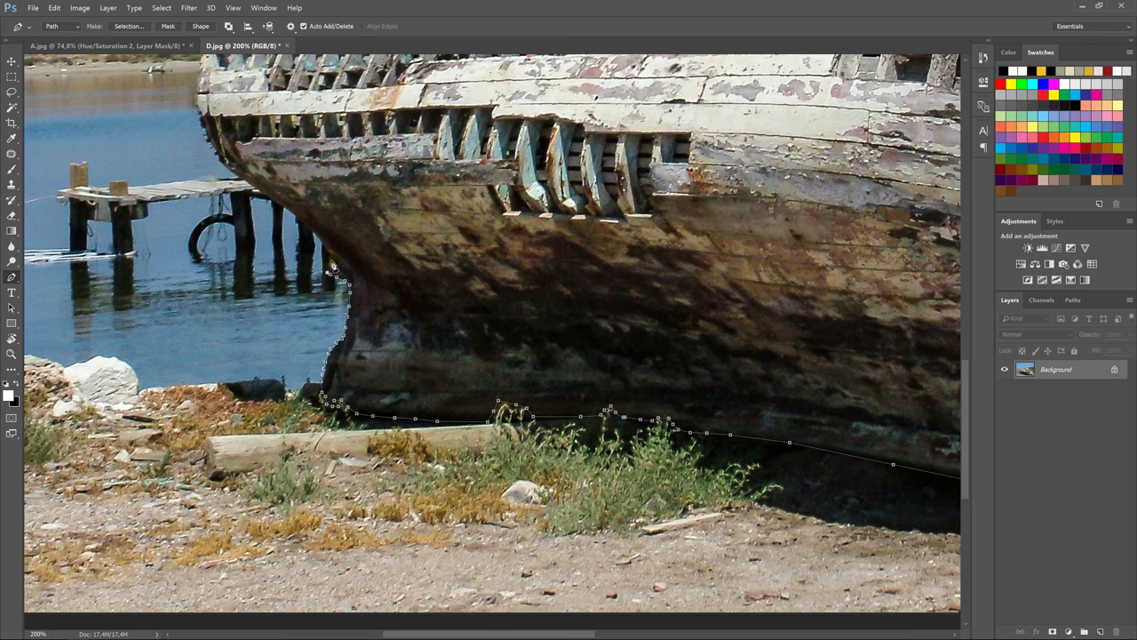
{"action": "mouse_move", "coordinate": [333, 265]}
{"action": "left_mouse_down"}
{"action": "mouse_move", "coordinate": [521, 330]}
{"action": "mouse_move", "coordinate": [558, 389]}
{"action": "left_mouse_up"}
{"action": "mouse_move", "coordinate": [486, 333]}
{"action": "left_mouse_down"}
{"action": "mouse_move", "coordinate": [467, 258]}
{"action": "mouse_move", "coordinate": [475, 213]}
{"action": "mouse_move", "coordinate": [548, 212]}
{"action": "left_mouse_up"}
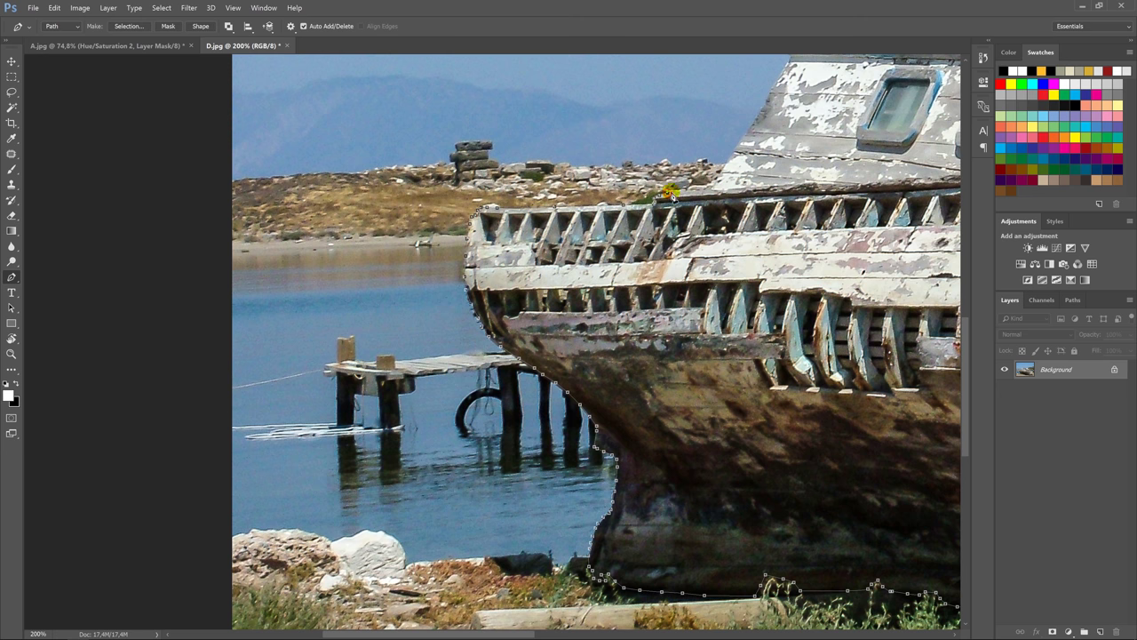
{"action": "mouse_move", "coordinate": [671, 193]}
{"action": "left_mouse_down"}
{"action": "mouse_move", "coordinate": [666, 243]}
{"action": "mouse_move", "coordinate": [627, 246]}
{"action": "mouse_move", "coordinate": [691, 145]}
{"action": "mouse_move", "coordinate": [655, 230]}
{"action": "mouse_move", "coordinate": [713, 144]}
{"action": "mouse_move", "coordinate": [675, 219]}
{"action": "mouse_move", "coordinate": [721, 148]}
{"action": "mouse_move", "coordinate": [630, 342]}
{"action": "mouse_move", "coordinate": [741, 343]}
{"action": "left_mouse_up"}
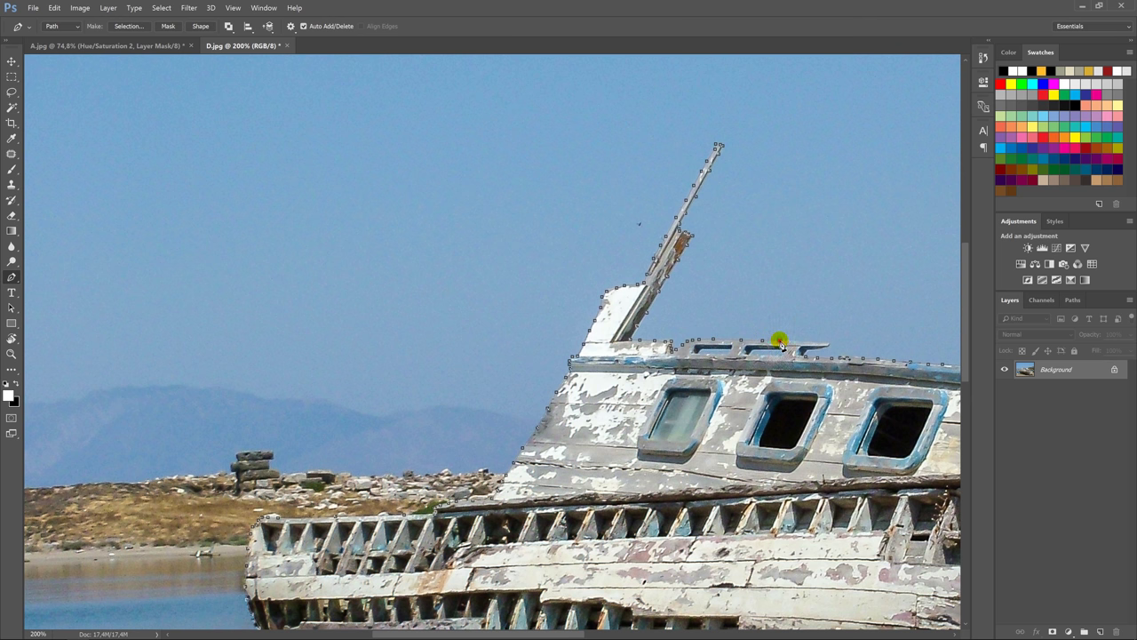
{"action": "left_click_drag", "start_coordinate": [781, 344], "coordinate": [797, 347]}
Step: Turn the boat path into a selection
{"action": "key", "text": "ctrl+0"}
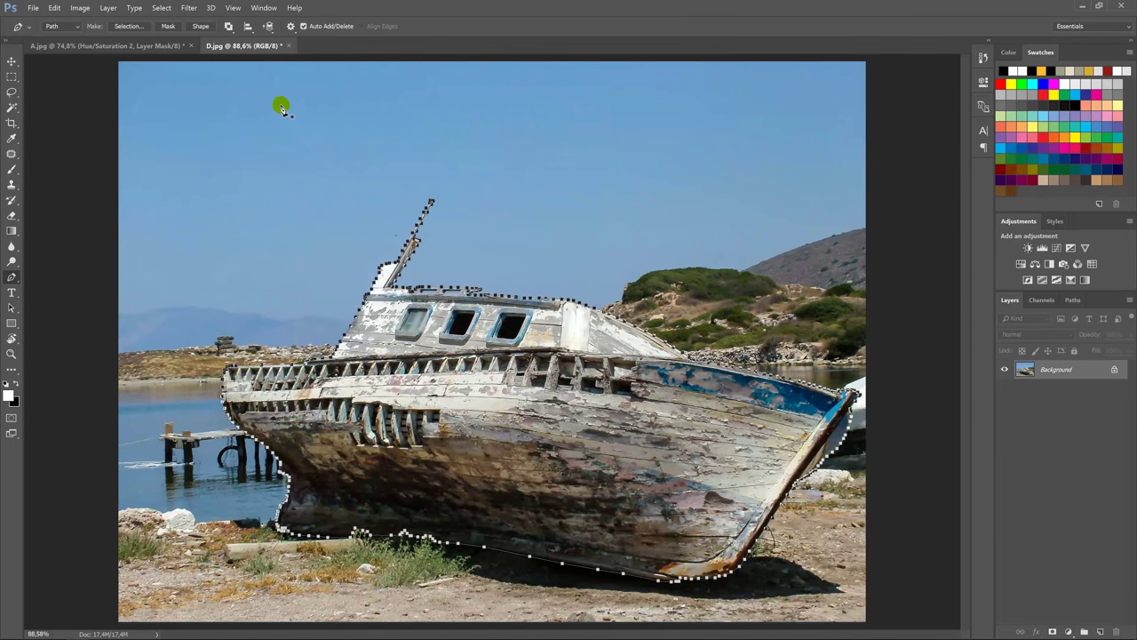
{"action": "left_click", "coordinate": [129, 26]}
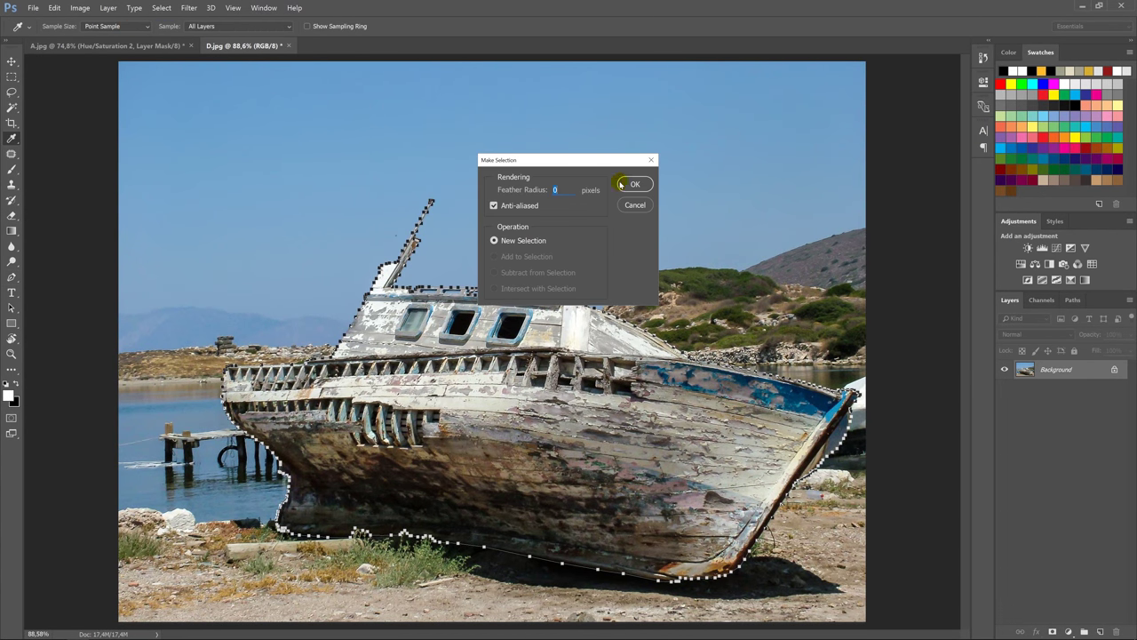
{"action": "left_click", "coordinate": [630, 186]}
{"action": "key", "text": "ctrl+d"}
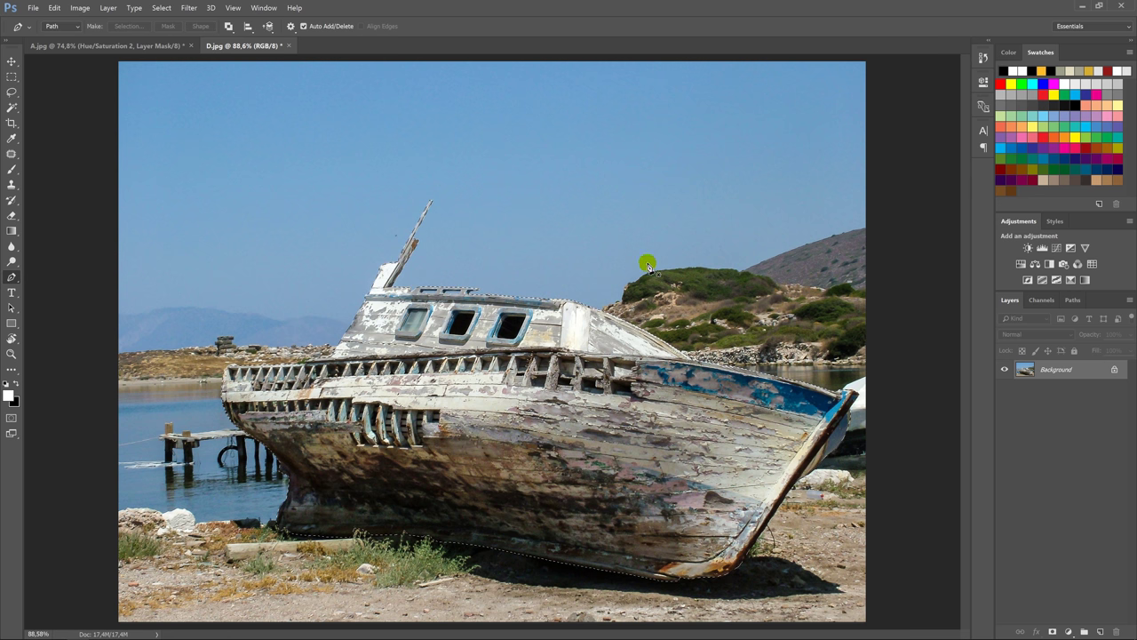
Step: Copy the boat to Layer 1, hide the background and dismiss the pixel value error
{"action": "key", "text": "ctrl+j"}
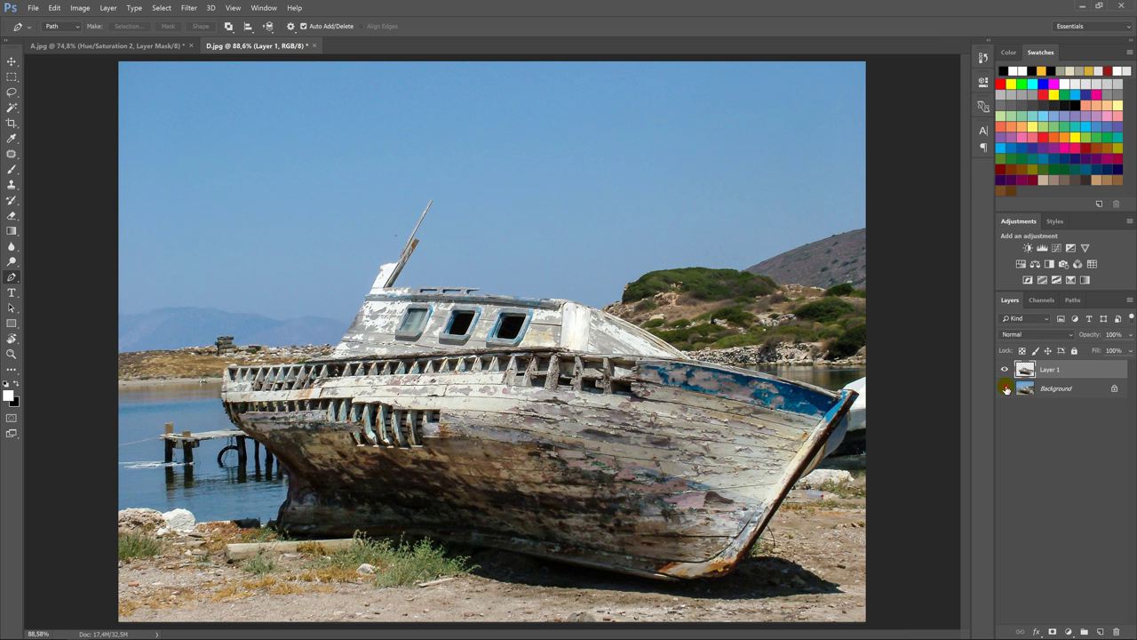
{"action": "left_click", "coordinate": [1005, 389]}
{"action": "key", "text": "ctrl+1"}
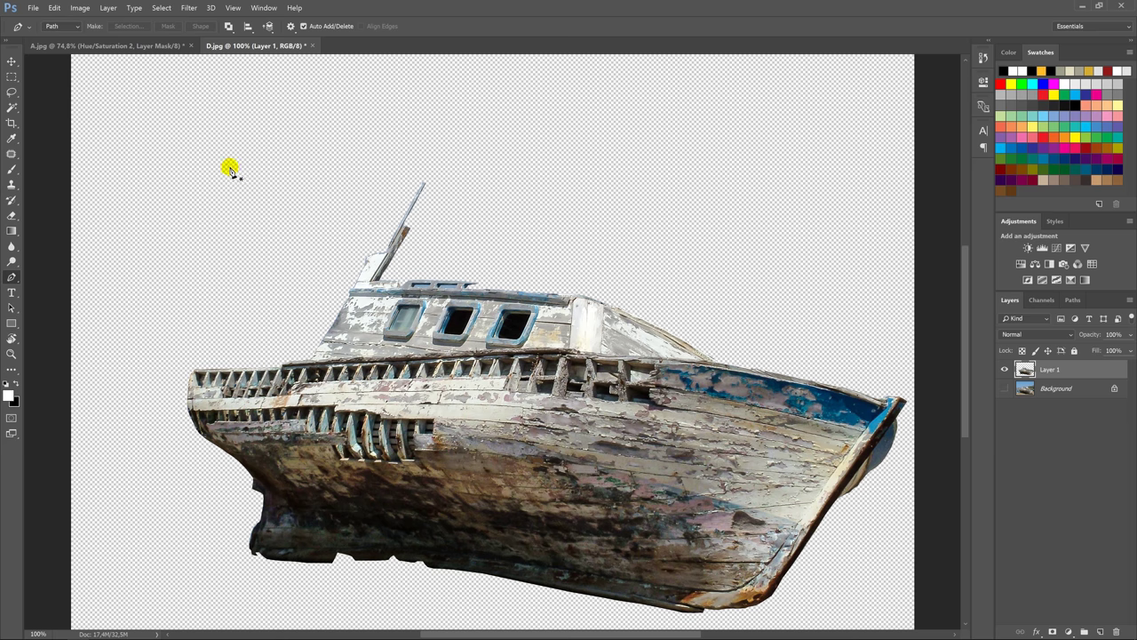
{"action": "key", "text": "p"}
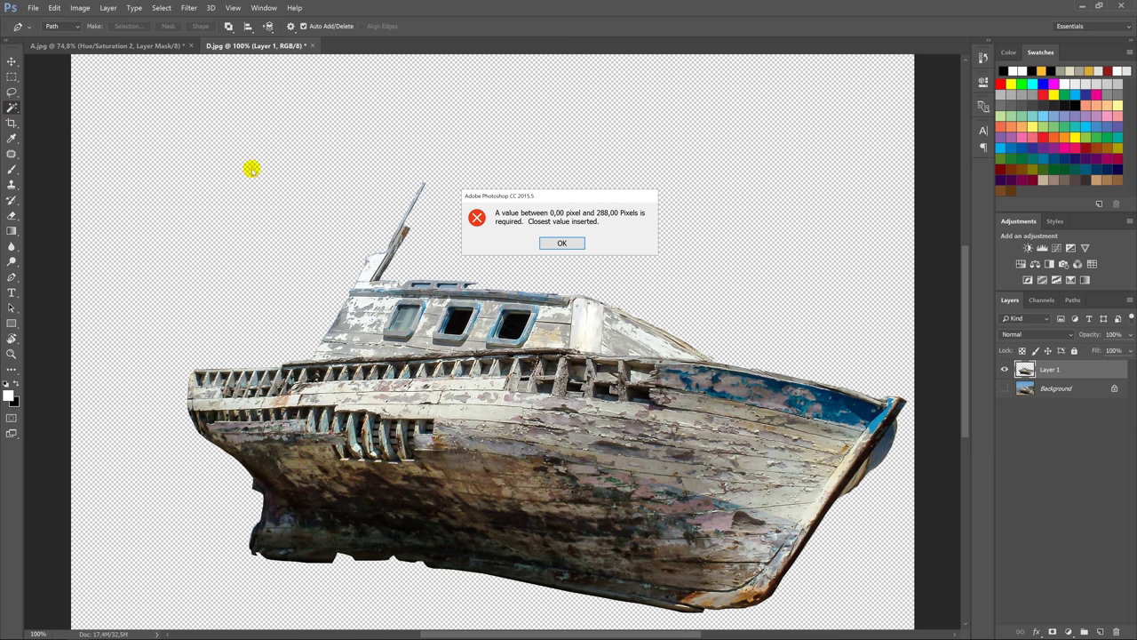
{"action": "left_click", "coordinate": [562, 243]}
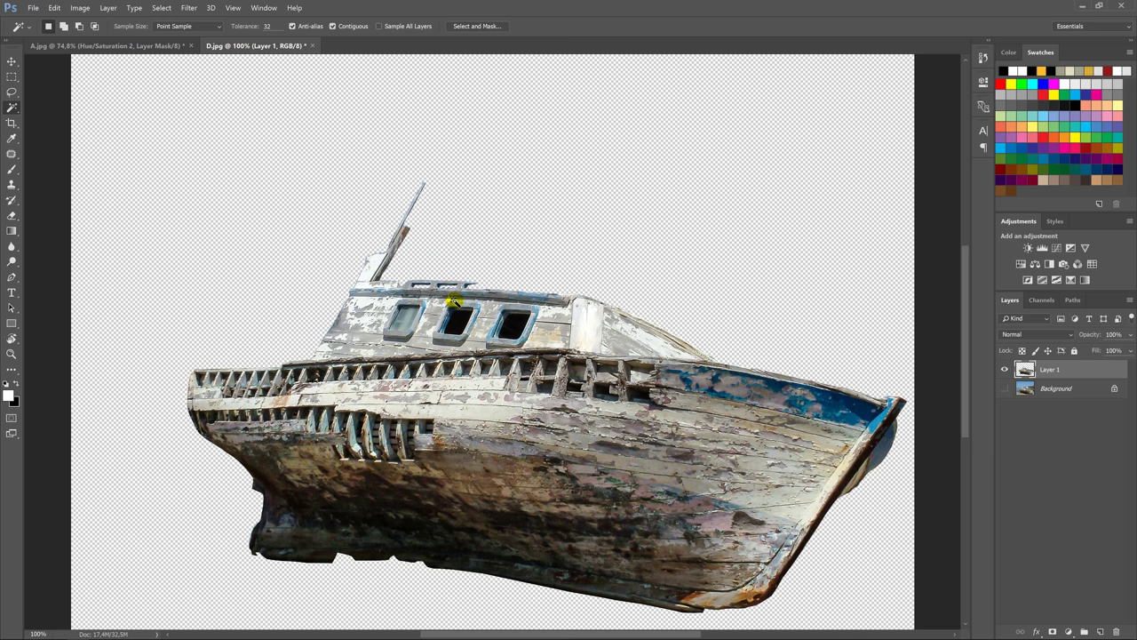
Step: Drag the boat into the elephant composite A.jpg
{"action": "key", "text": "v"}
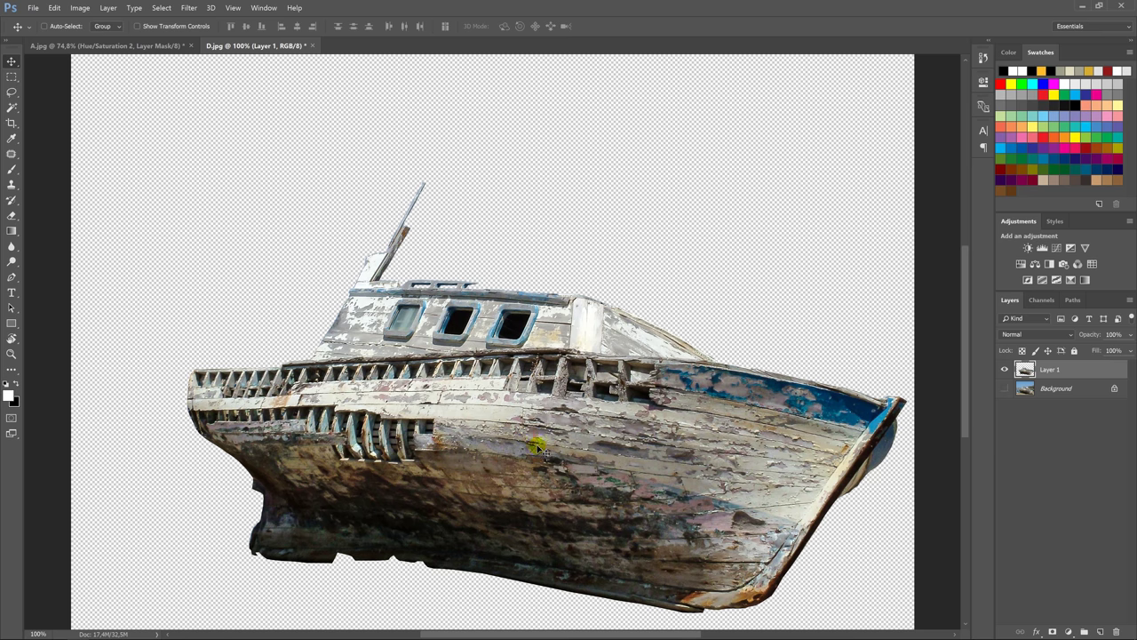
{"action": "left_click_drag", "start_coordinate": [556, 462], "coordinate": [107, 48]}
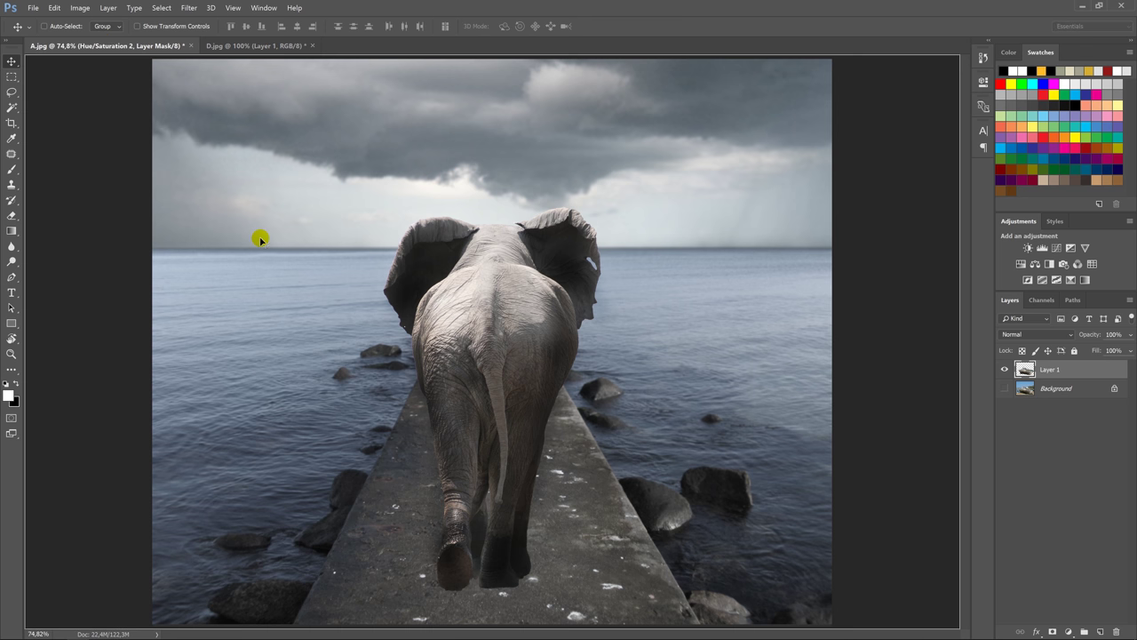
{"action": "left_click_drag", "start_coordinate": [107, 49], "coordinate": [275, 249]}
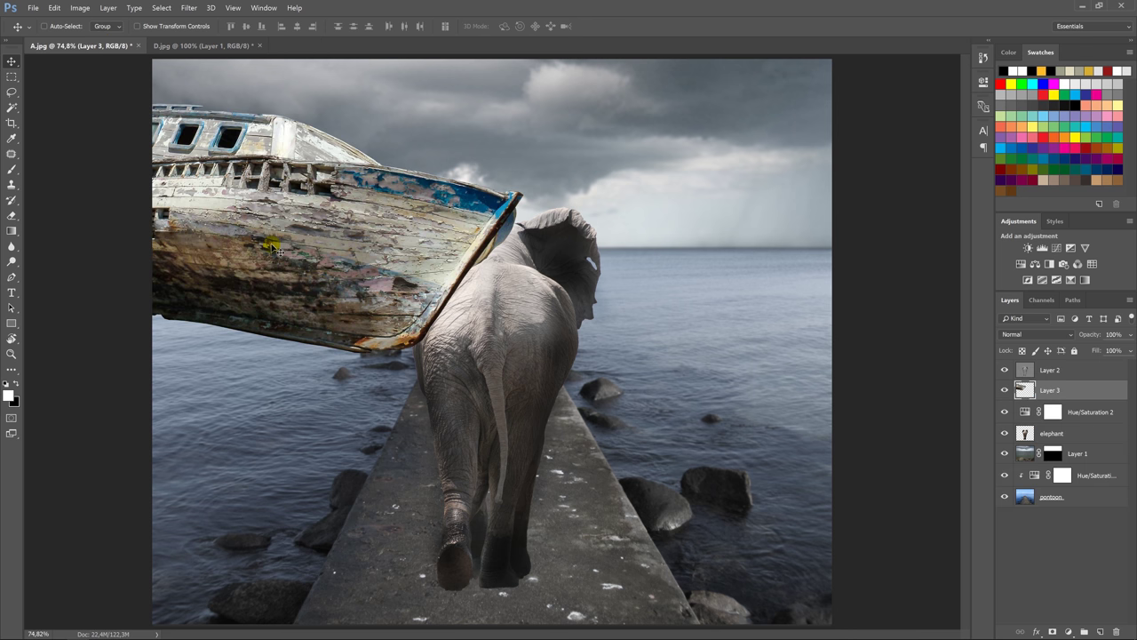
Step: Scale the boat to about a fifth of its size and rotate it level
{"action": "key", "text": "ctrl+t"}
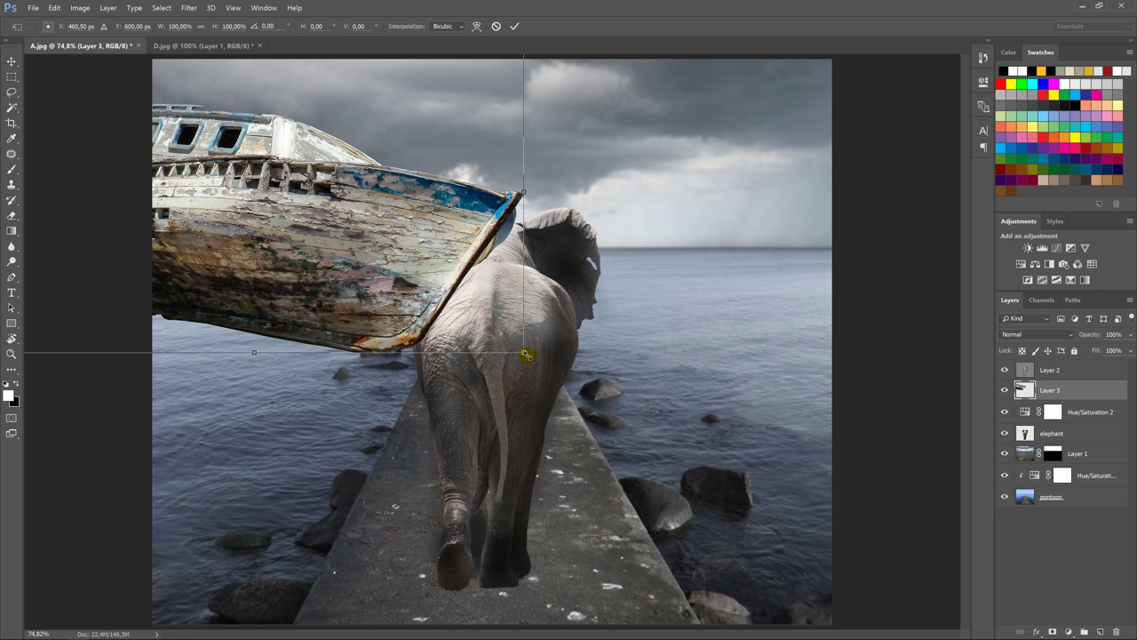
{"action": "mouse_move", "coordinate": [526, 355]}
{"action": "left_mouse_down"}
{"action": "mouse_move", "coordinate": [311, 224]}
{"action": "mouse_move", "coordinate": [266, 265]}
{"action": "left_mouse_up"}
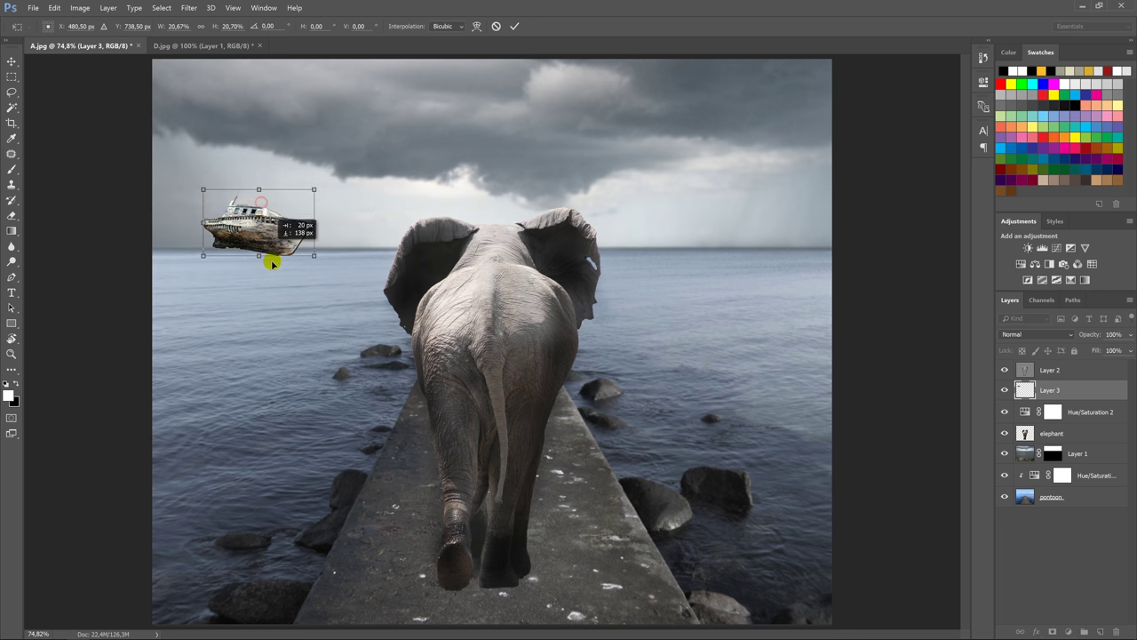
{"action": "key", "text": "Return"}
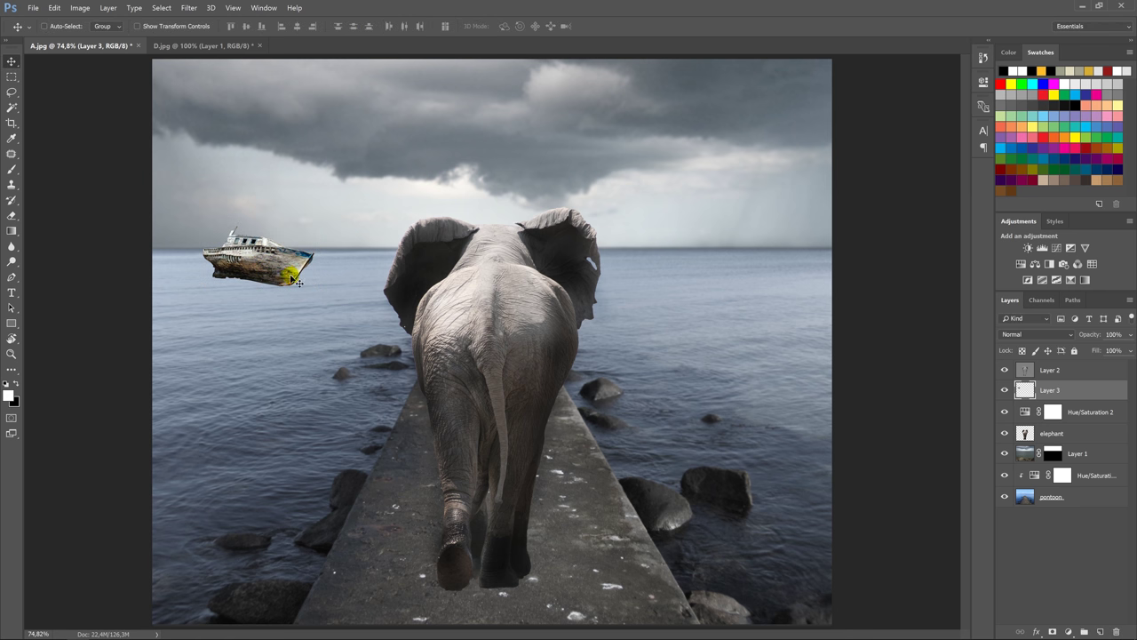
{"action": "key", "text": "ctrl+t"}
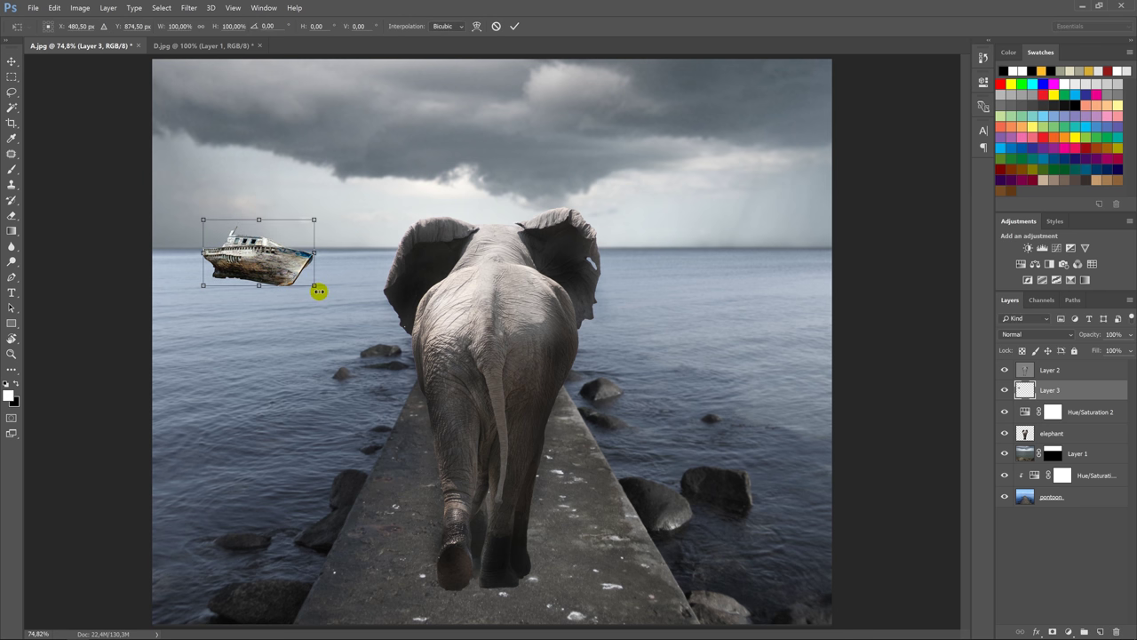
{"action": "left_click_drag", "start_coordinate": [319, 295], "coordinate": [323, 287]}
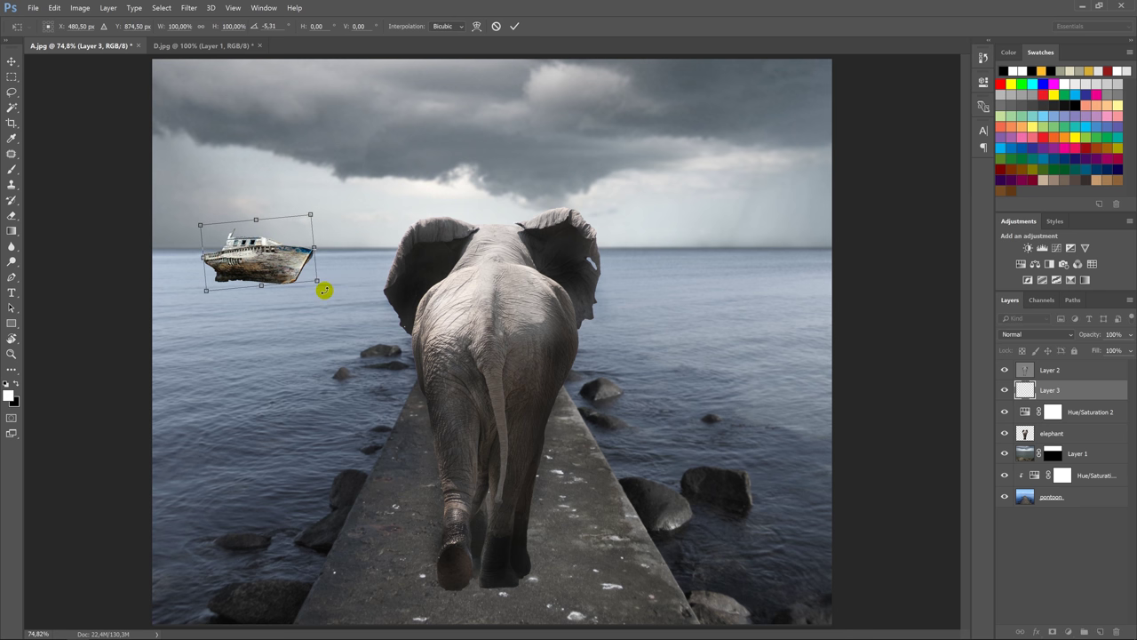
{"action": "key", "text": "Return"}
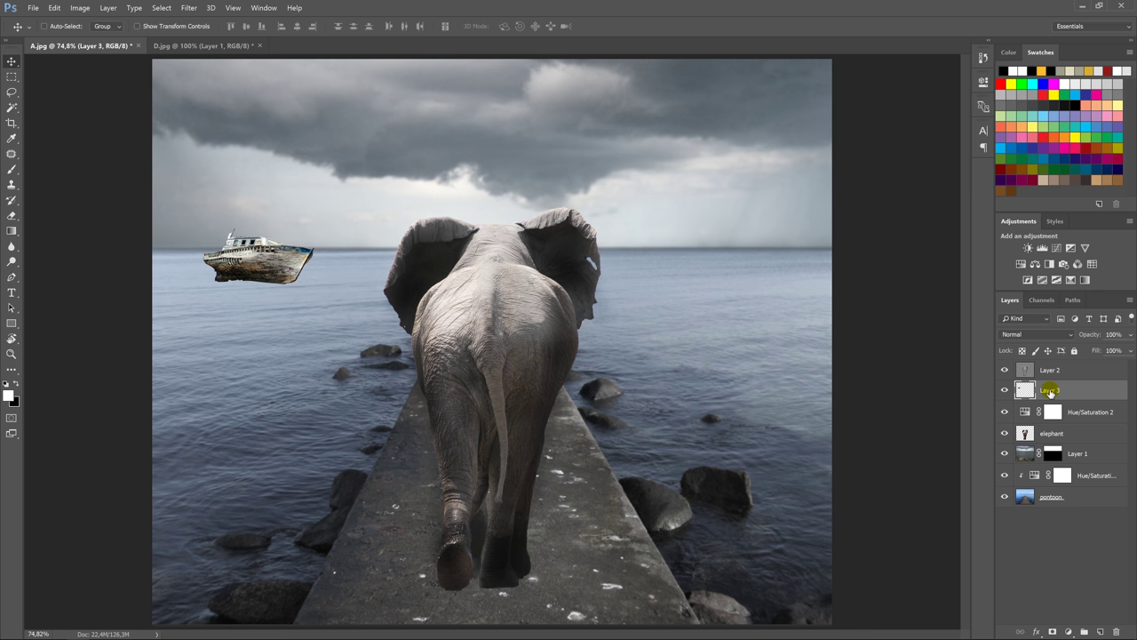
Step: Rename the boat's layer 'boat' and move it above Layer 2
{"action": "double_click", "coordinate": [1049, 390]}
{"action": "type", "text": "oat"}
{"action": "key", "text": "Return"}
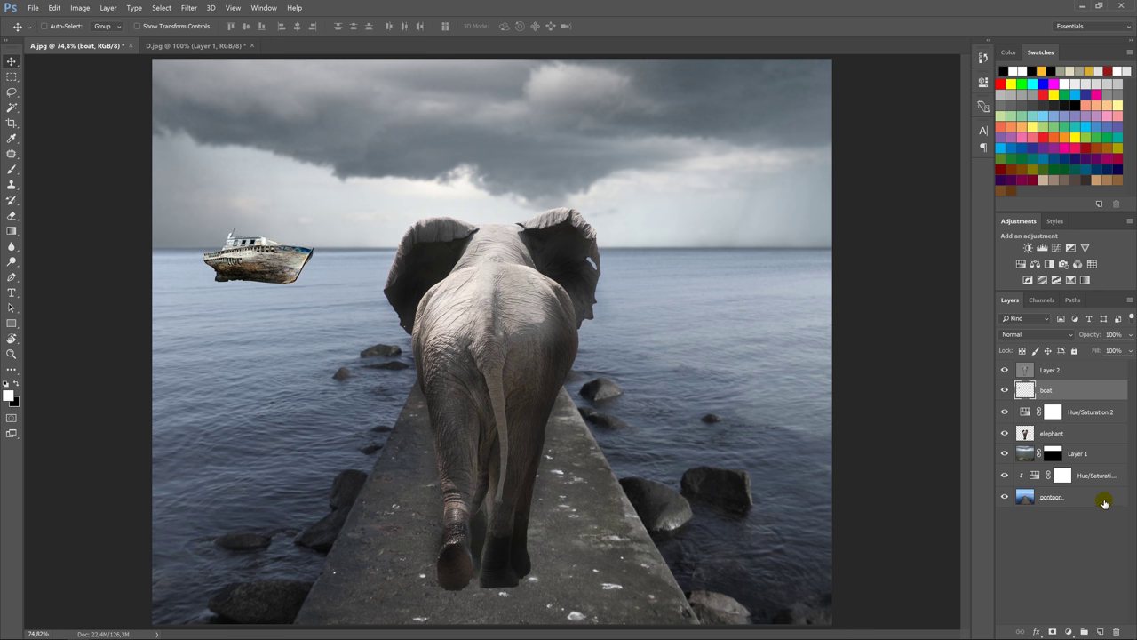
{"action": "left_click_drag", "start_coordinate": [1070, 393], "coordinate": [1063, 374]}
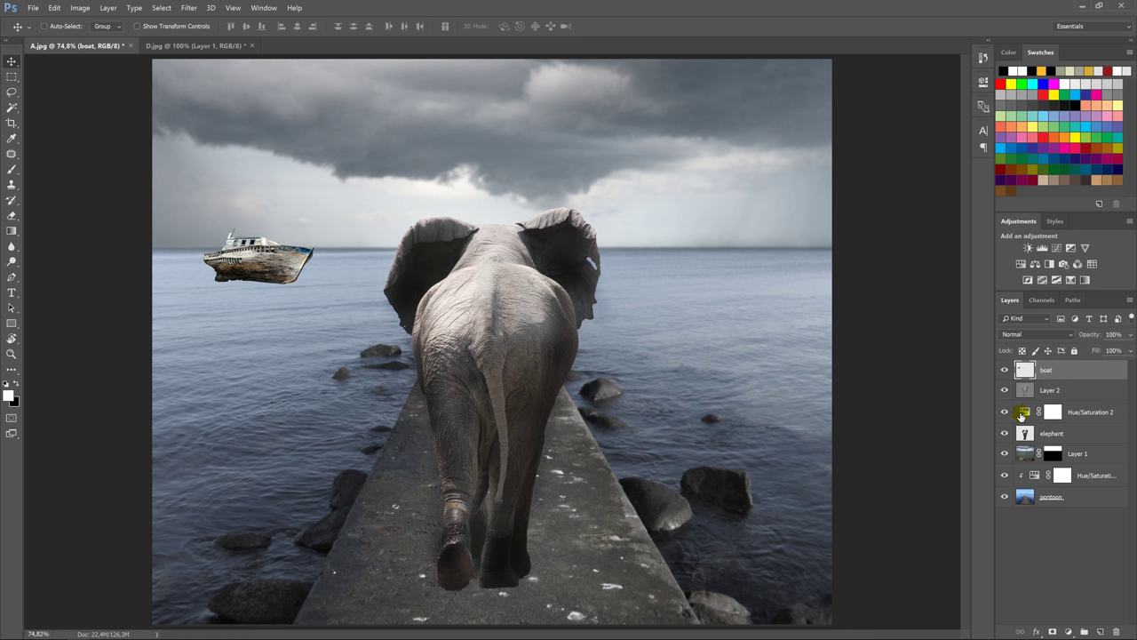
{"action": "left_click", "coordinate": [1004, 391]}
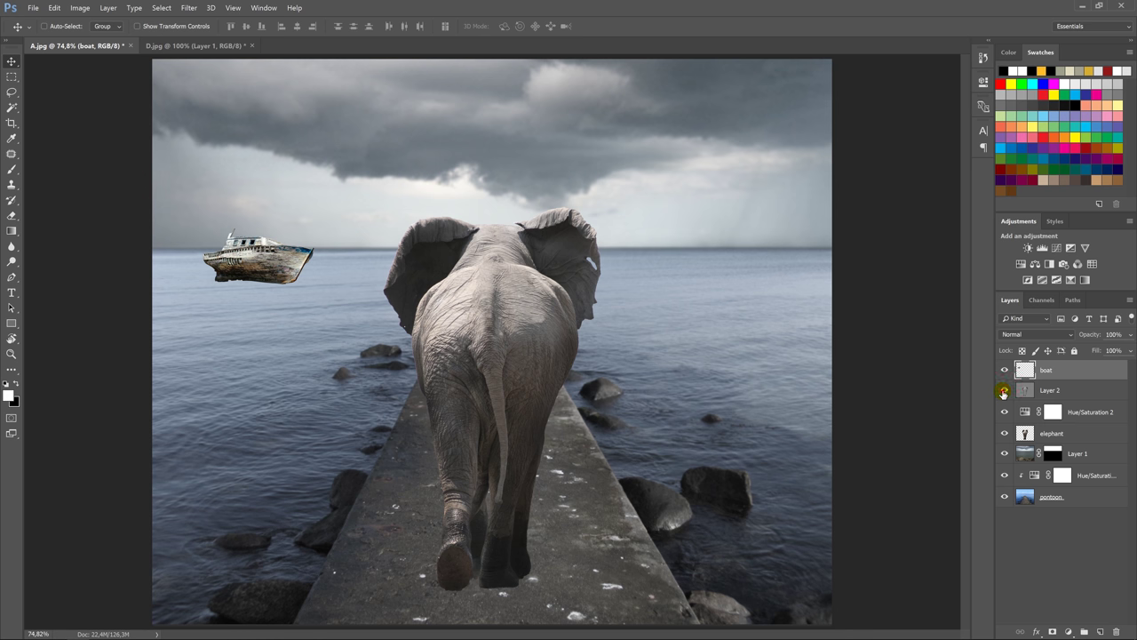
{"action": "left_click", "coordinate": [1004, 391]}
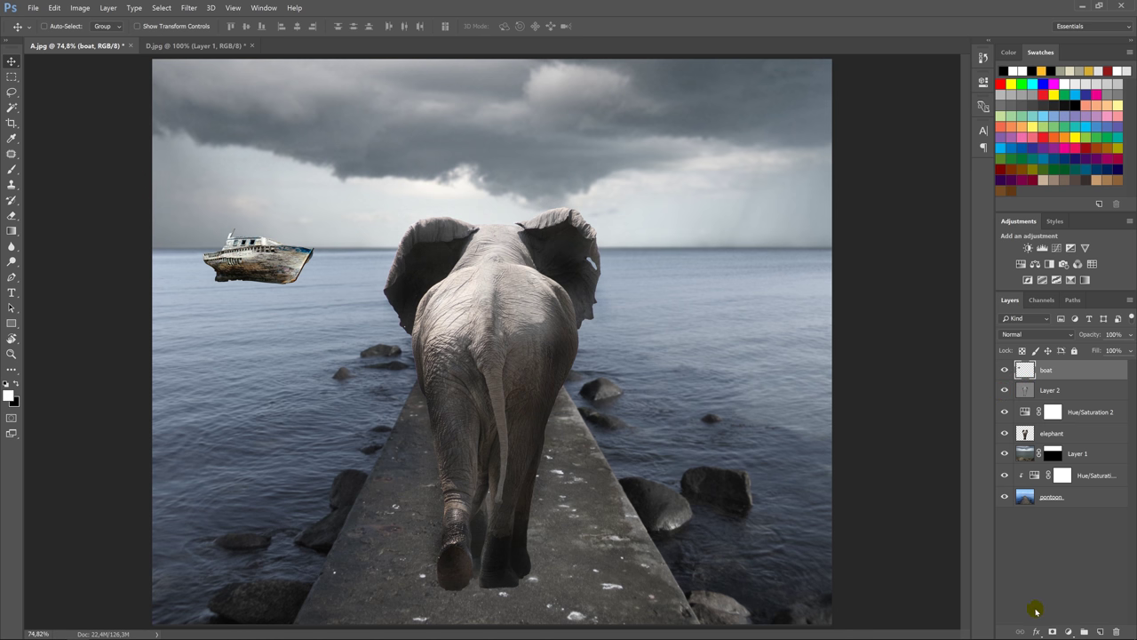
Step: Add a layer mask to the boat layer and pick a small Brush
{"action": "left_click", "coordinate": [1052, 632]}
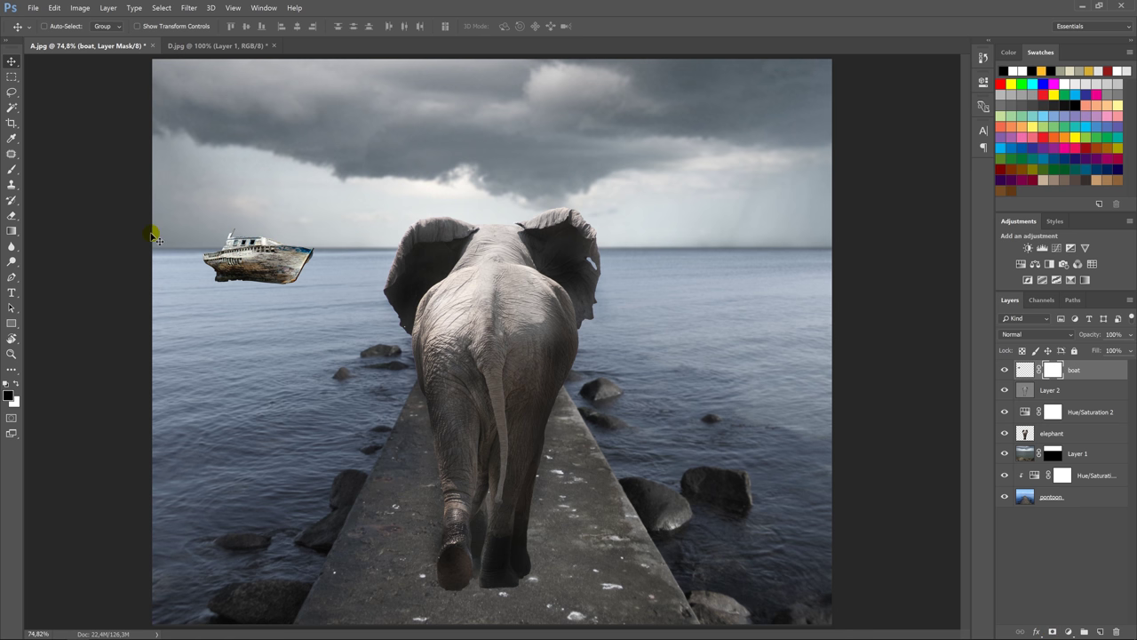
{"action": "left_click", "coordinate": [12, 170]}
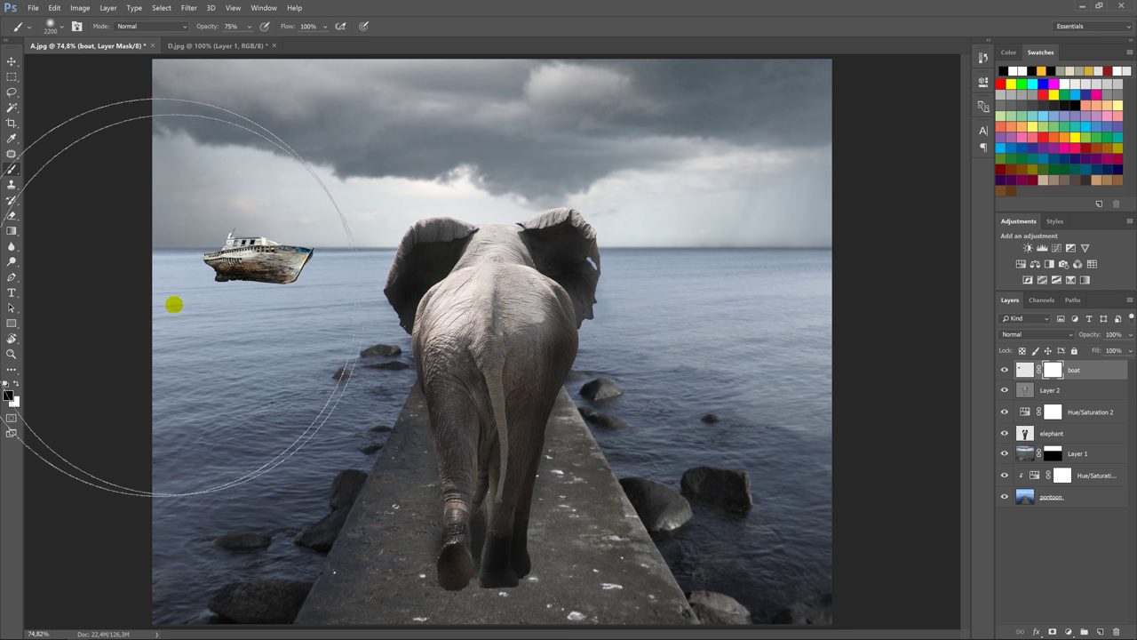
{"action": "key", "text": "bracketleft"}
{"action": "key", "text": "bracketleft"}
{"action": "key", "text": "bracketleft"}
{"action": "key", "text": "bracketleft"}
{"action": "key", "text": "bracketleft"}
{"action": "key", "text": "bracketleft"}
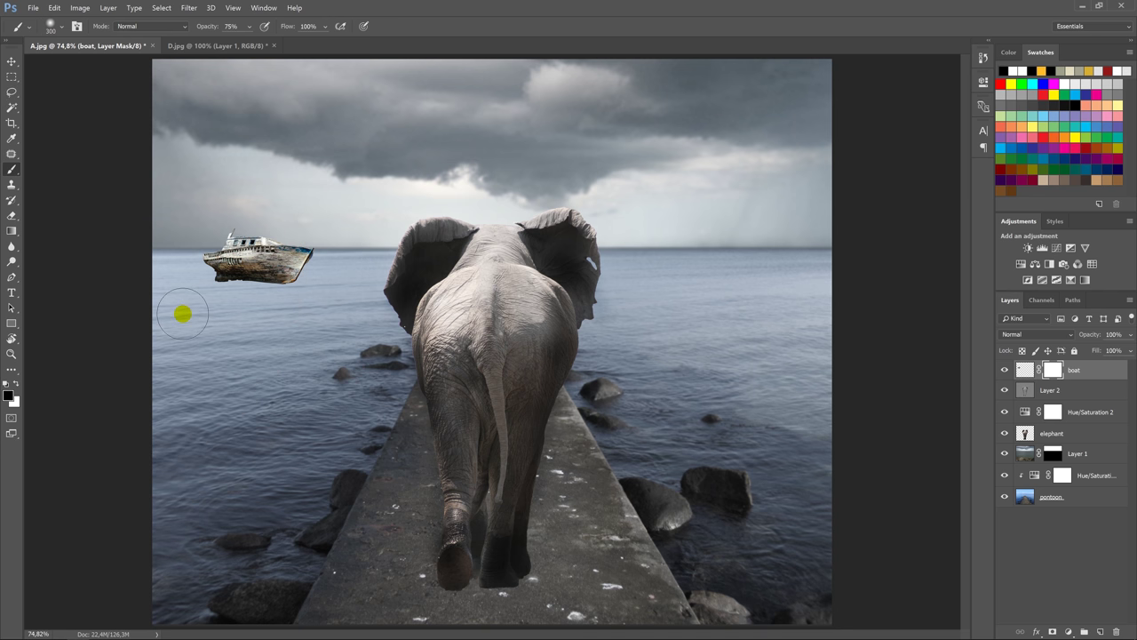
{"action": "key", "text": "bracketleft"}
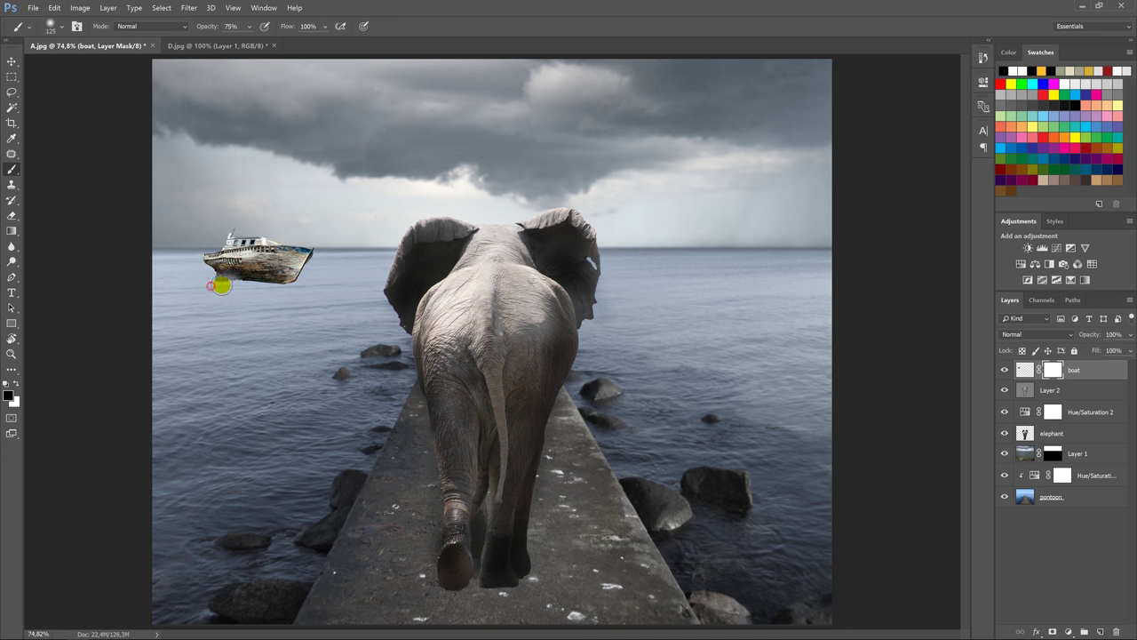
Step: Paint black along the hull's underside, swapping colours to touch up the fade
{"action": "left_click_drag", "start_coordinate": [211, 287], "coordinate": [287, 289]}
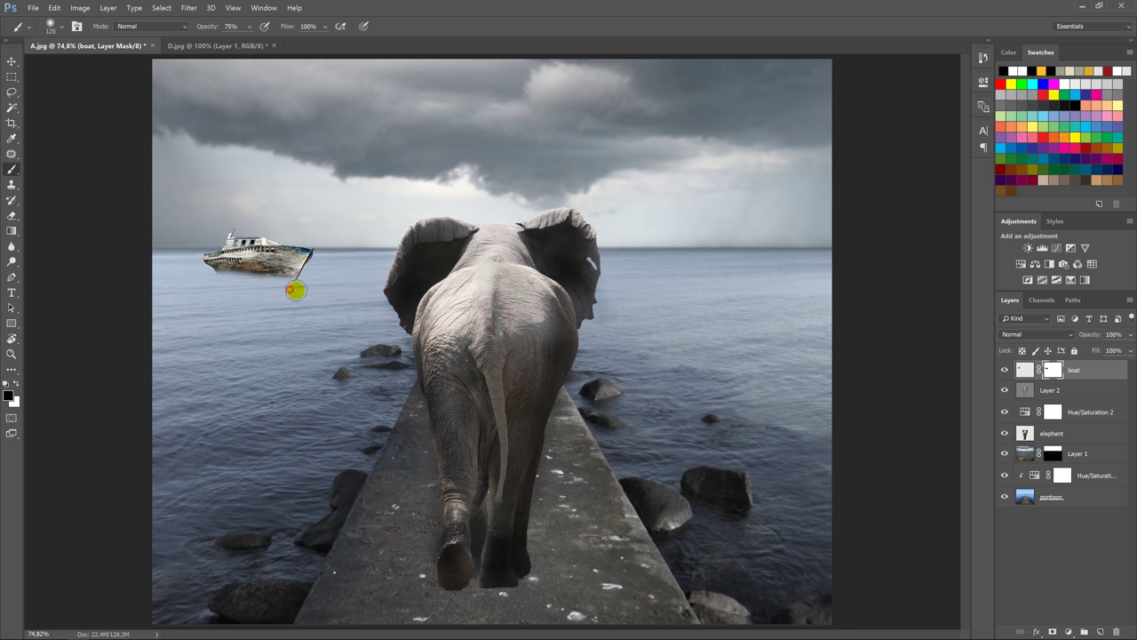
{"action": "left_click_drag", "start_coordinate": [295, 289], "coordinate": [296, 288]}
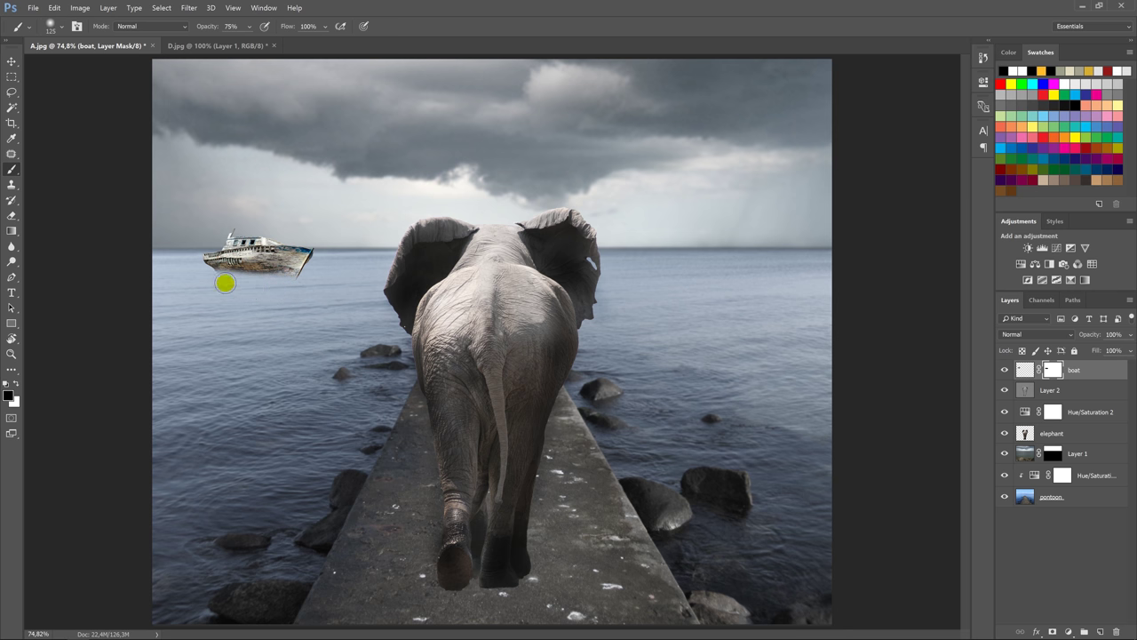
{"action": "scroll", "coordinate": [295, 287], "scroll_direction": "up", "scroll_amount": 1}
{"action": "key", "text": "x"}
{"action": "key", "text": "bracketleft"}
{"action": "key", "text": "bracketleft"}
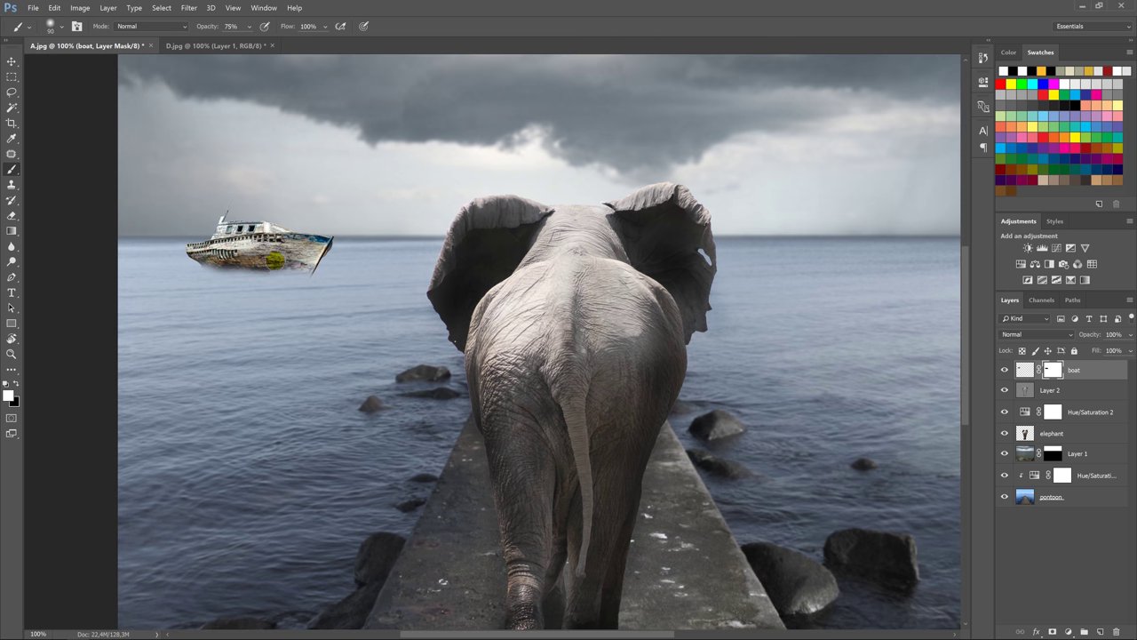
{"action": "key", "text": "x"}
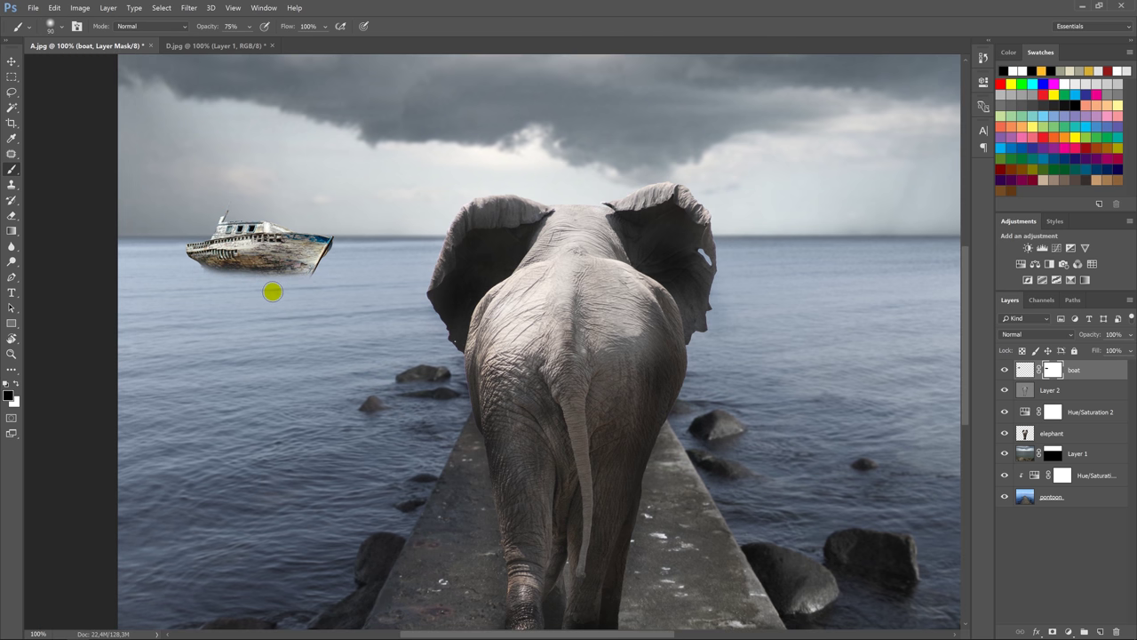
{"action": "mouse_move", "coordinate": [267, 264]}
{"action": "left_mouse_down"}
{"action": "mouse_move", "coordinate": [213, 266]}
{"action": "mouse_move", "coordinate": [302, 271]}
{"action": "mouse_move", "coordinate": [303, 286]}
{"action": "mouse_move", "coordinate": [204, 279]}
{"action": "mouse_move", "coordinate": [272, 279]}
{"action": "mouse_move", "coordinate": [228, 292]}
{"action": "left_mouse_up"}
{"action": "key", "text": "x"}
{"action": "key", "text": "bracketleft"}
{"action": "key", "text": "x"}
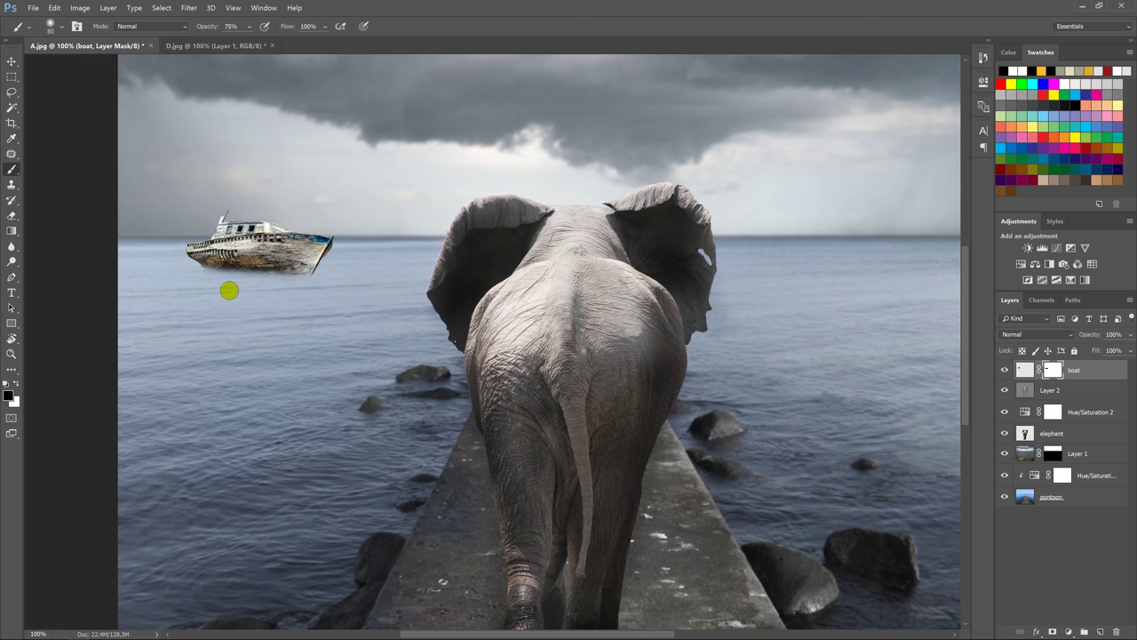
Step: Add a drop shadow to the boat and split it into its own layer
{"action": "double_click", "coordinate": [1025, 369]}
{"action": "left_click", "coordinate": [711, 270]}
{"action": "left_click", "coordinate": [1076, 73]}
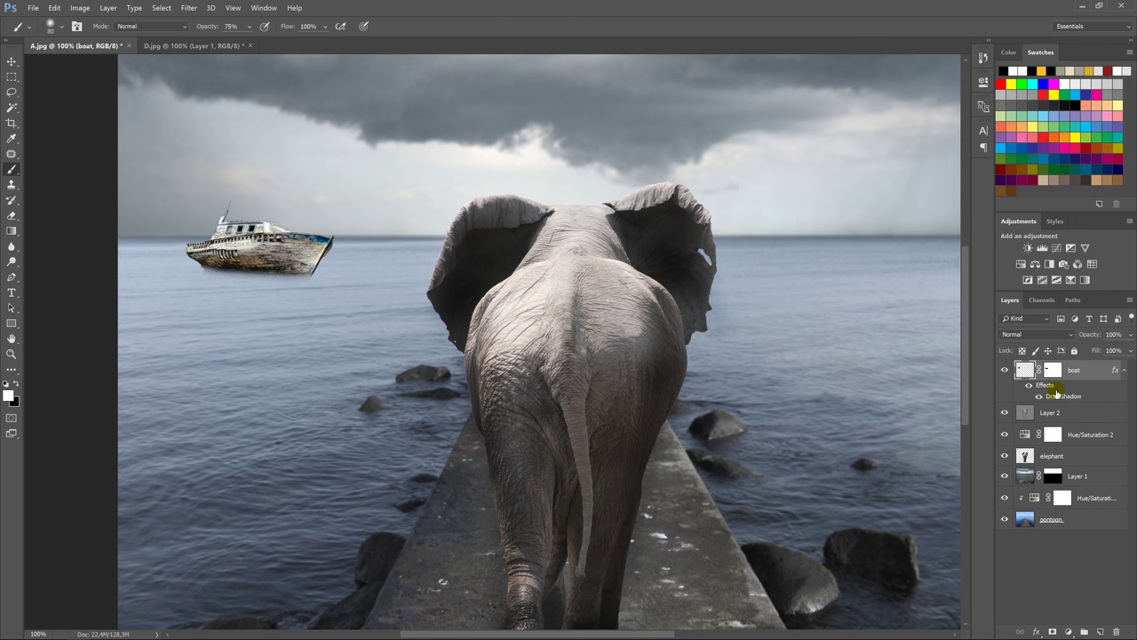
{"action": "right_click", "coordinate": [1037, 388]}
{"action": "left_click", "coordinate": [1062, 550]}
{"action": "left_click", "coordinate": [1066, 390]}
Step: Flip the boat's shadow below the hull and warp its ends to fit
{"action": "key", "text": "ctrl+t"}
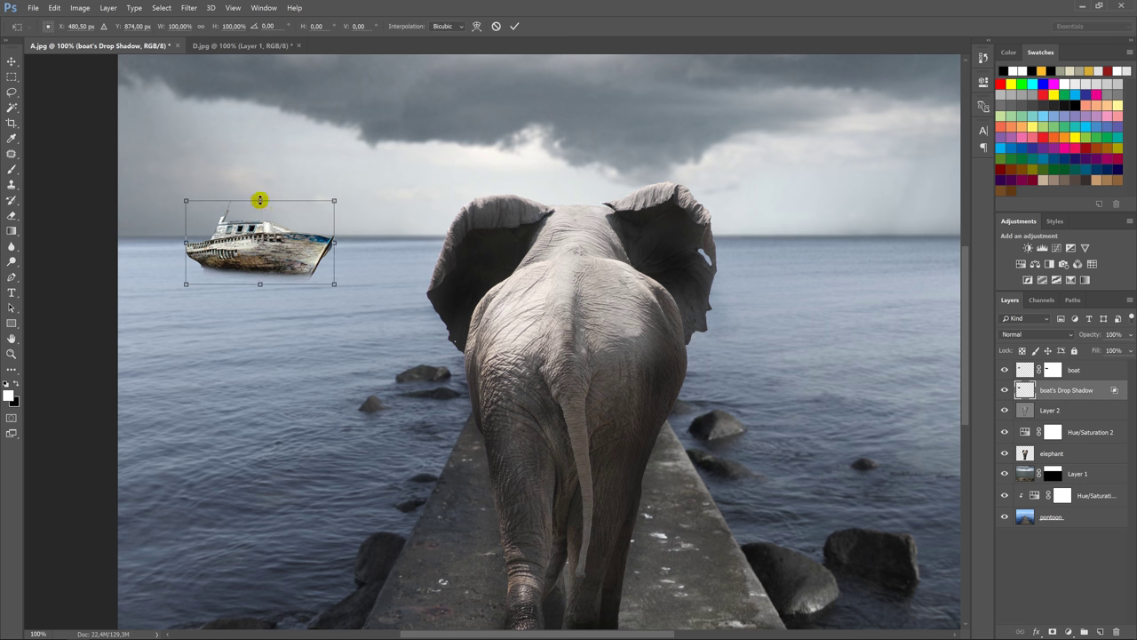
{"action": "left_click_drag", "start_coordinate": [259, 197], "coordinate": [259, 336]}
{"action": "right_click", "coordinate": [235, 287]}
{"action": "left_click", "coordinate": [263, 349]}
{"action": "left_click_drag", "start_coordinate": [185, 284], "coordinate": [186, 240]}
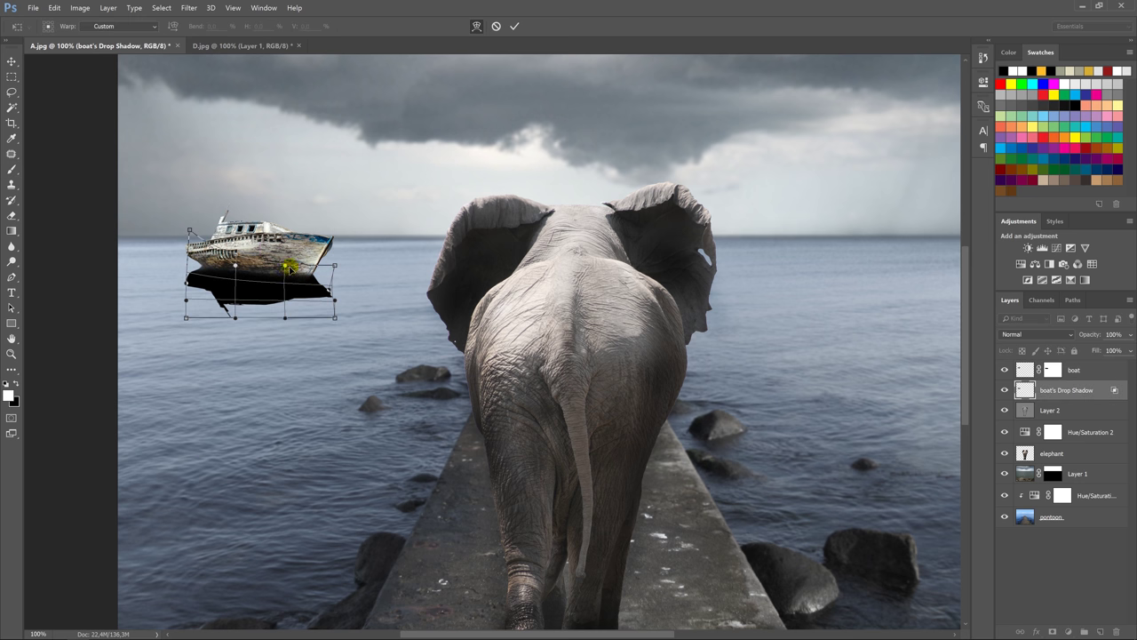
{"action": "left_click_drag", "start_coordinate": [331, 283], "coordinate": [309, 286]}
Step: Soften the boat's shadow with a Gaussian Blur
{"action": "left_click", "coordinate": [514, 26]}
{"action": "left_click", "coordinate": [189, 7]}
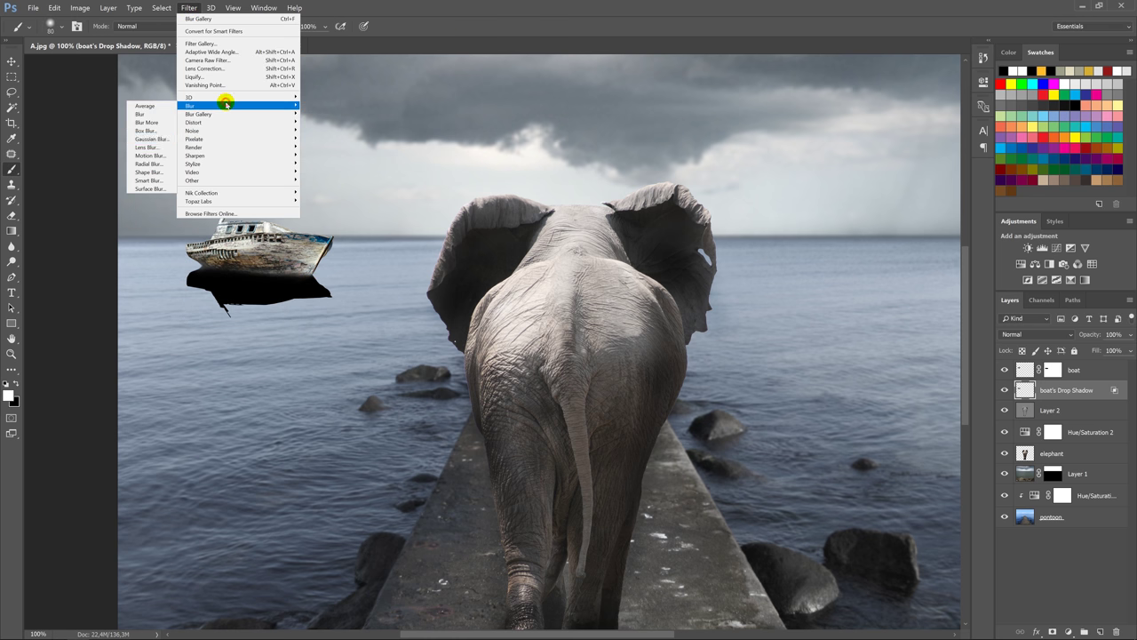
{"action": "left_click", "coordinate": [151, 138]}
{"action": "left_click_drag", "start_coordinate": [930, 330], "coordinate": [936, 331]}
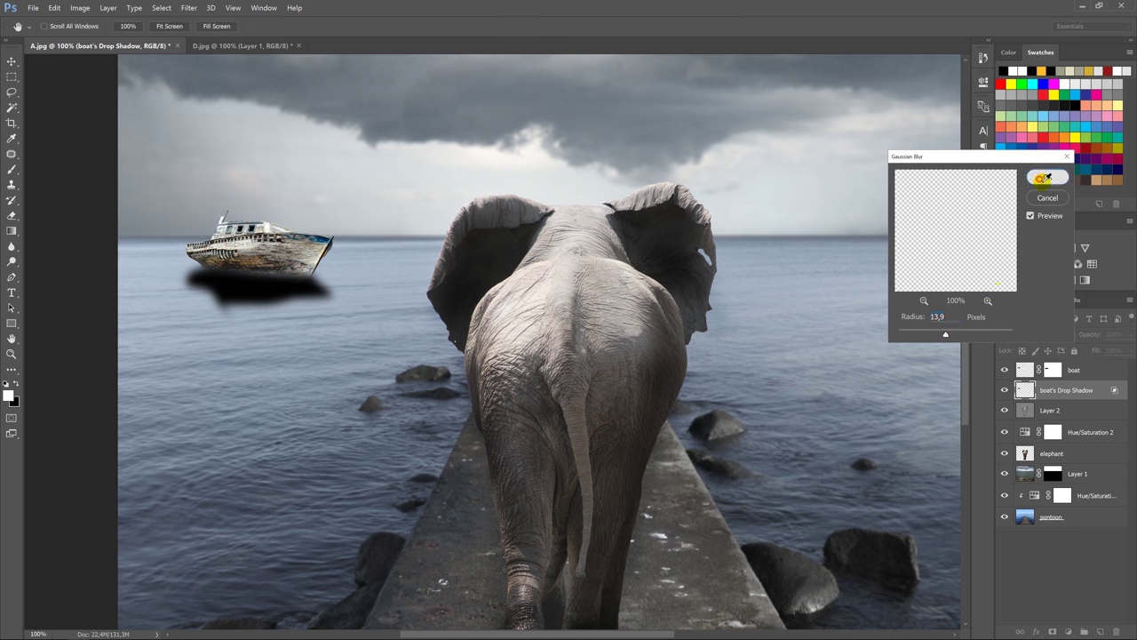
{"action": "left_click", "coordinate": [1047, 177]}
Step: Darken the boat's hull with the Burn tool
{"action": "key", "text": "alt+bracketright"}
{"action": "right_click", "coordinate": [11, 261]}
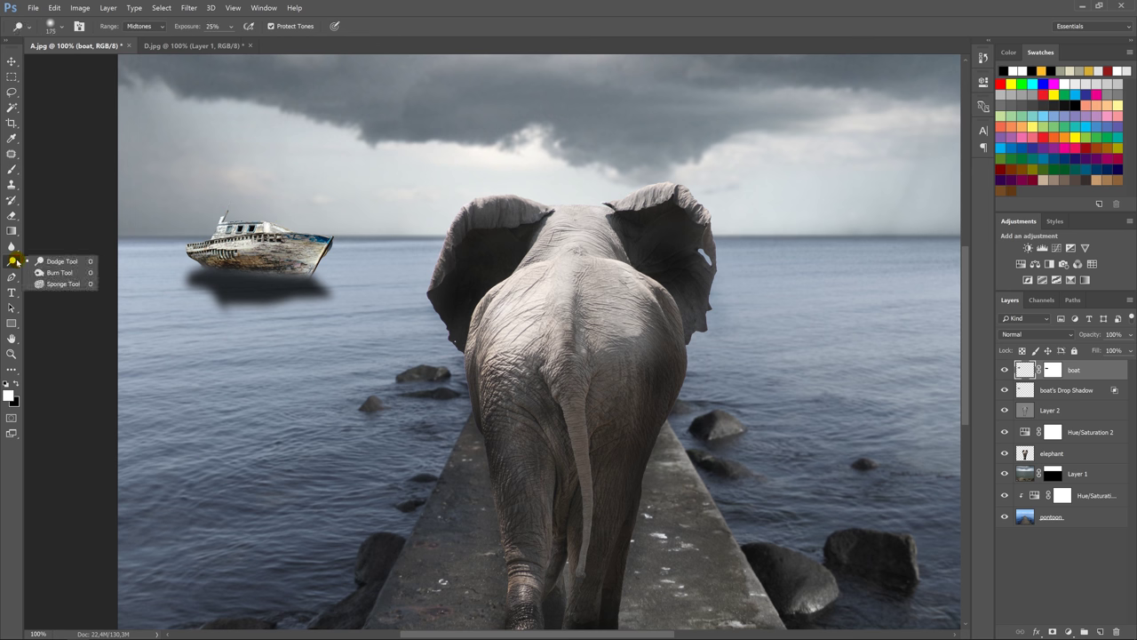
{"action": "left_click", "coordinate": [53, 268]}
{"action": "left_click_drag", "start_coordinate": [191, 254], "coordinate": [311, 258]}
{"action": "mouse_move", "coordinate": [231, 258]}
{"action": "left_mouse_down"}
{"action": "mouse_move", "coordinate": [273, 271]}
{"action": "mouse_move", "coordinate": [221, 221]}
{"action": "mouse_move", "coordinate": [298, 277]}
{"action": "left_mouse_up"}
{"action": "key", "text": "bracketleft"}
{"action": "key", "text": "bracketleft"}
Step: Fade the boat's shadow layer to 80% opacity and reapply the Gaussian Blur
{"action": "key", "text": "alt+bracketleft"}
{"action": "key", "text": "v"}
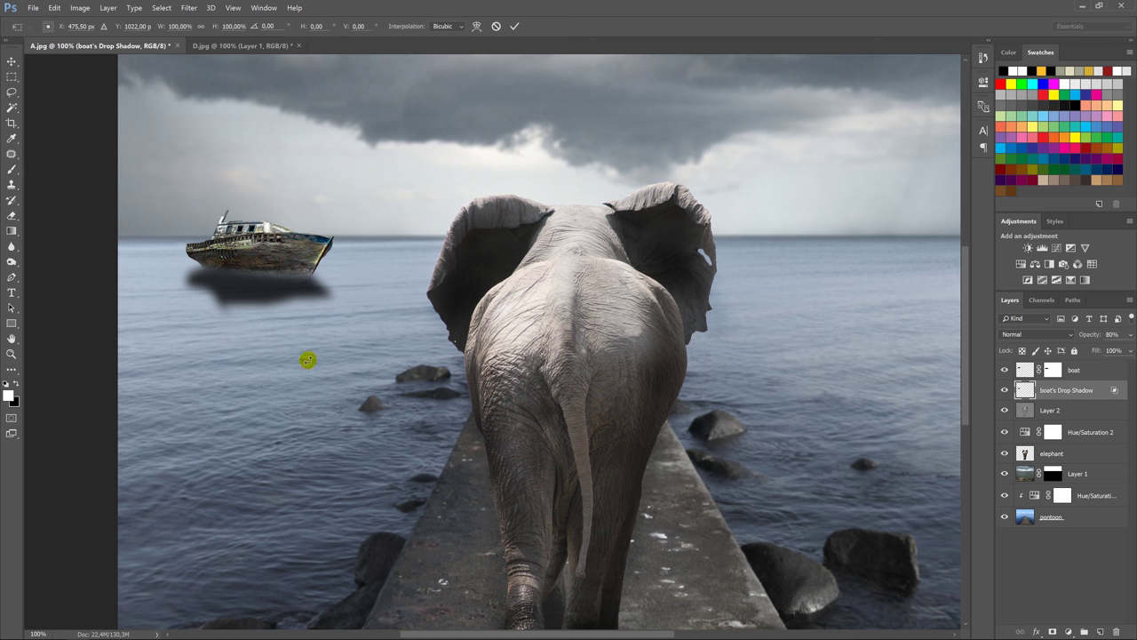
{"action": "key", "text": "8"}
{"action": "key", "text": "o"}
{"action": "left_click", "coordinate": [188, 7]}
{"action": "mouse_move", "coordinate": [205, 106]}
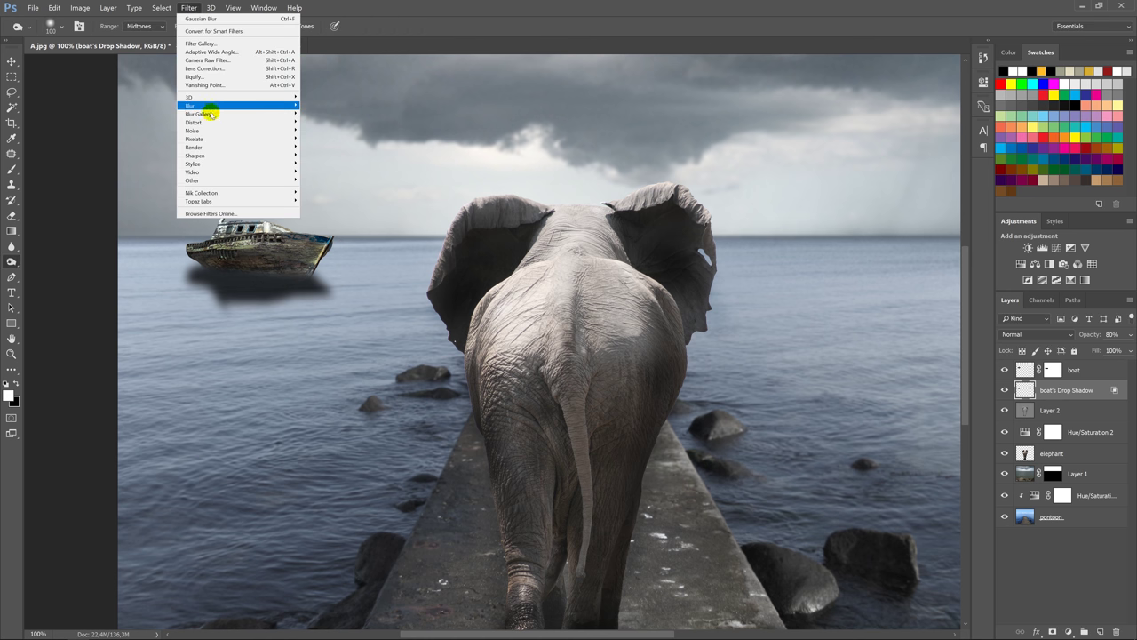
{"action": "left_click", "coordinate": [151, 138]}
{"action": "key", "text": "Return"}
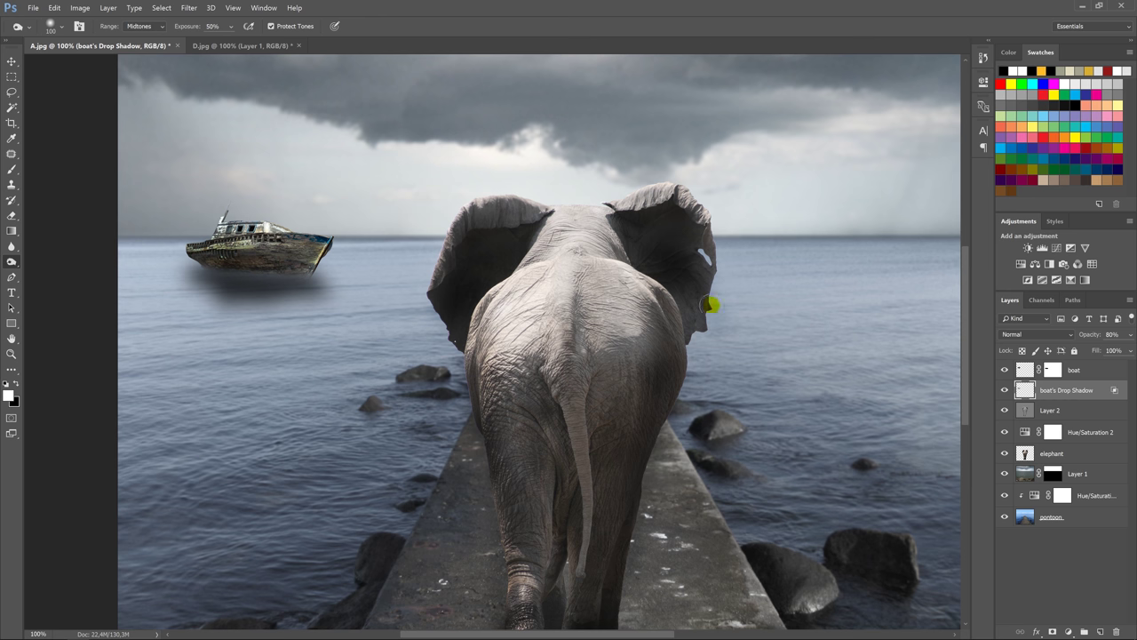
Step: Apply a 1.8-pixel Gaussian Blur to the boat layer
{"action": "left_click", "coordinate": [1022, 367]}
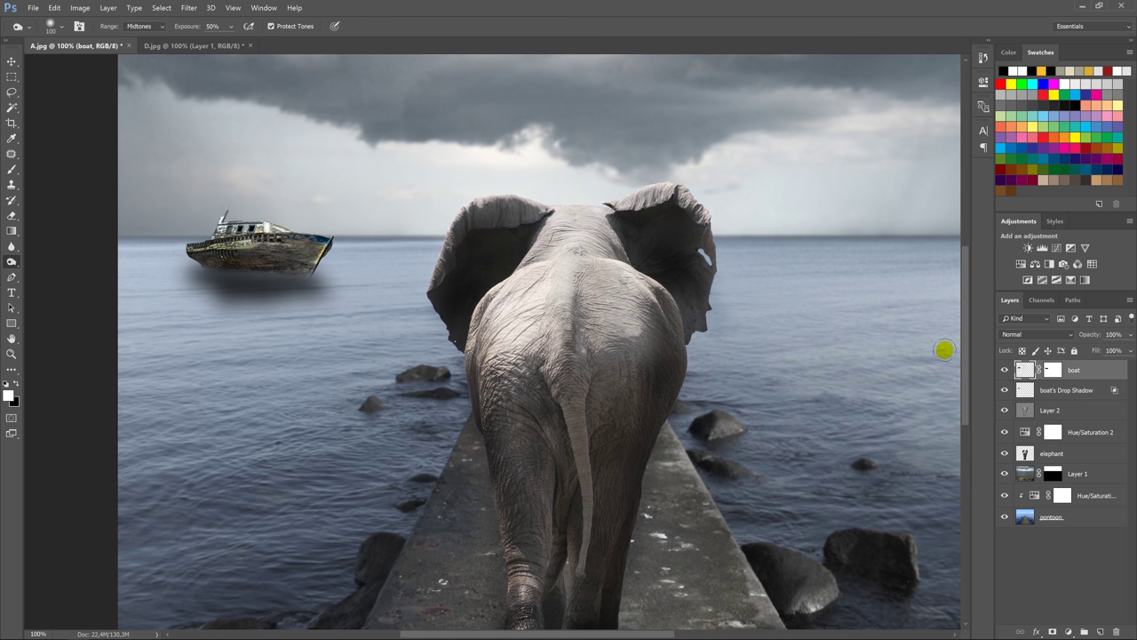
{"action": "left_click", "coordinate": [187, 8]}
{"action": "mouse_move", "coordinate": [238, 105]}
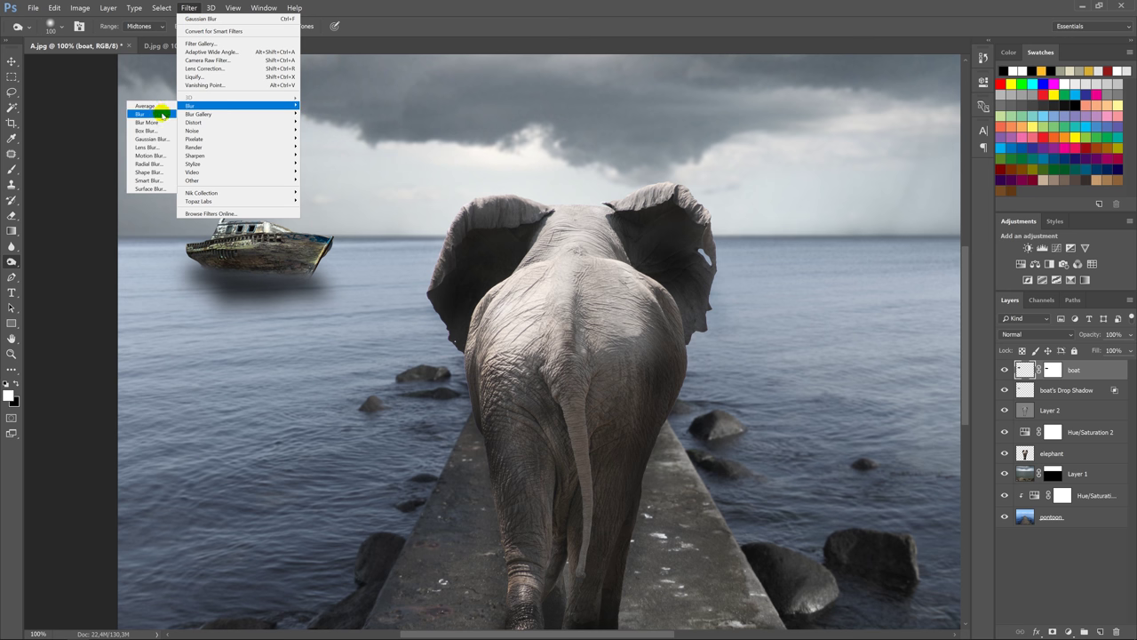
{"action": "left_click", "coordinate": [151, 137]}
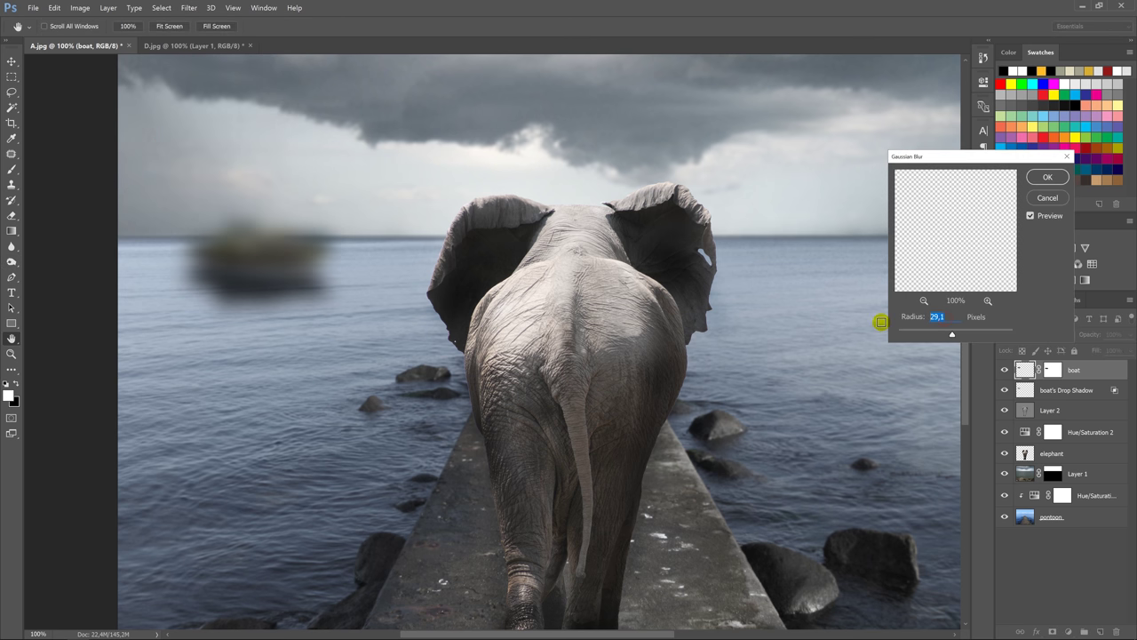
{"action": "type", "text": "8"}
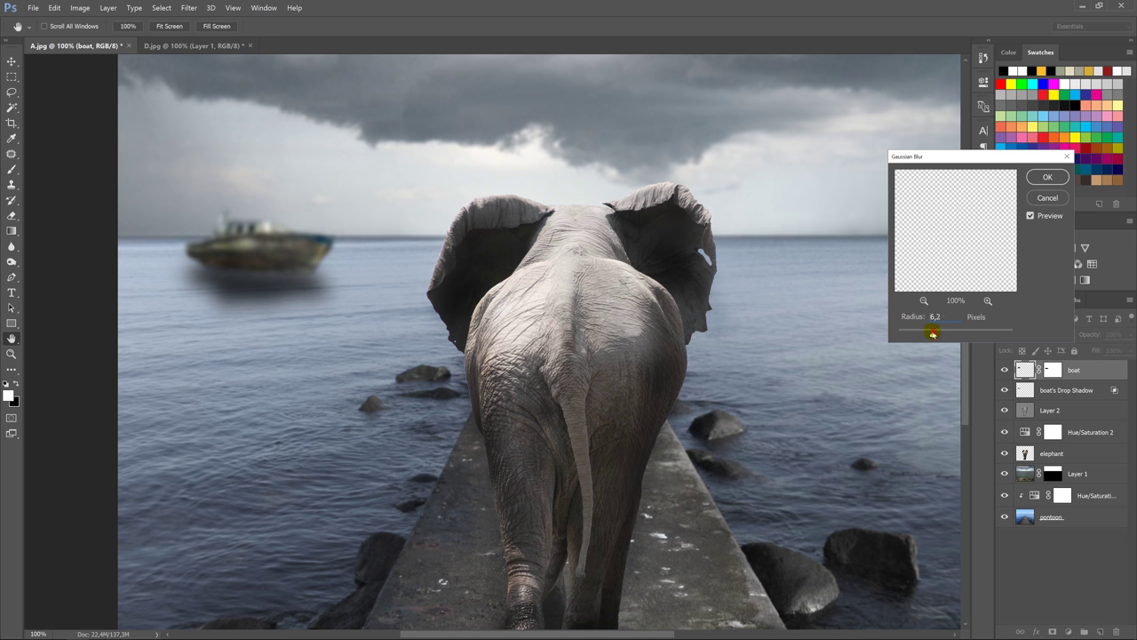
{"action": "left_click_drag", "start_coordinate": [930, 334], "coordinate": [929, 334]}
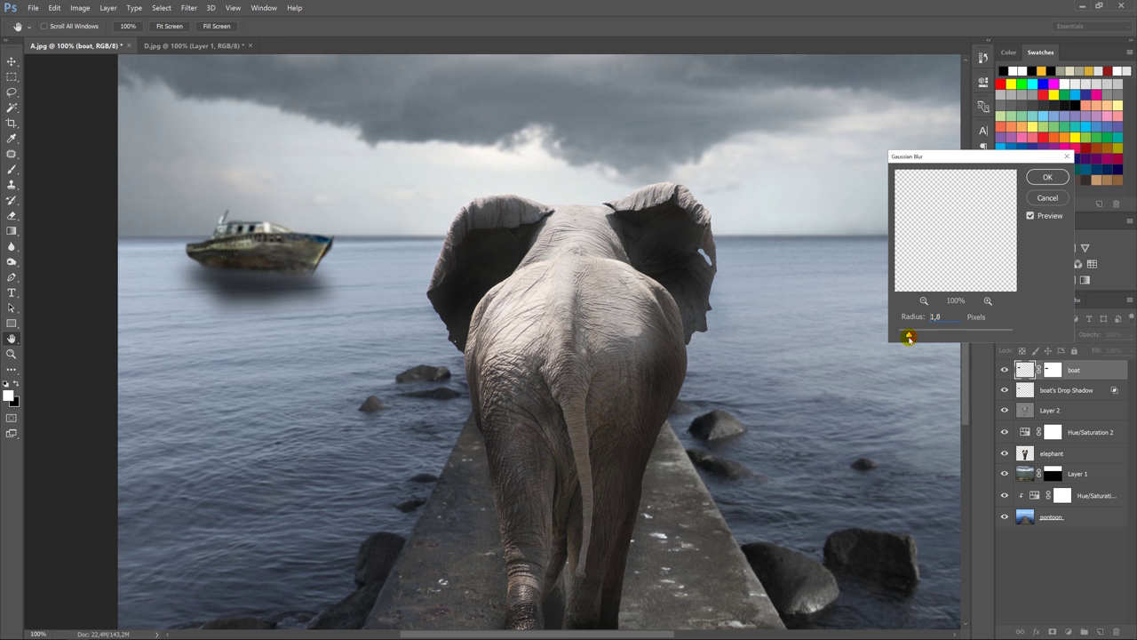
{"action": "left_click_drag", "start_coordinate": [908, 337], "coordinate": [909, 337]}
{"action": "left_click", "coordinate": [1047, 177]}
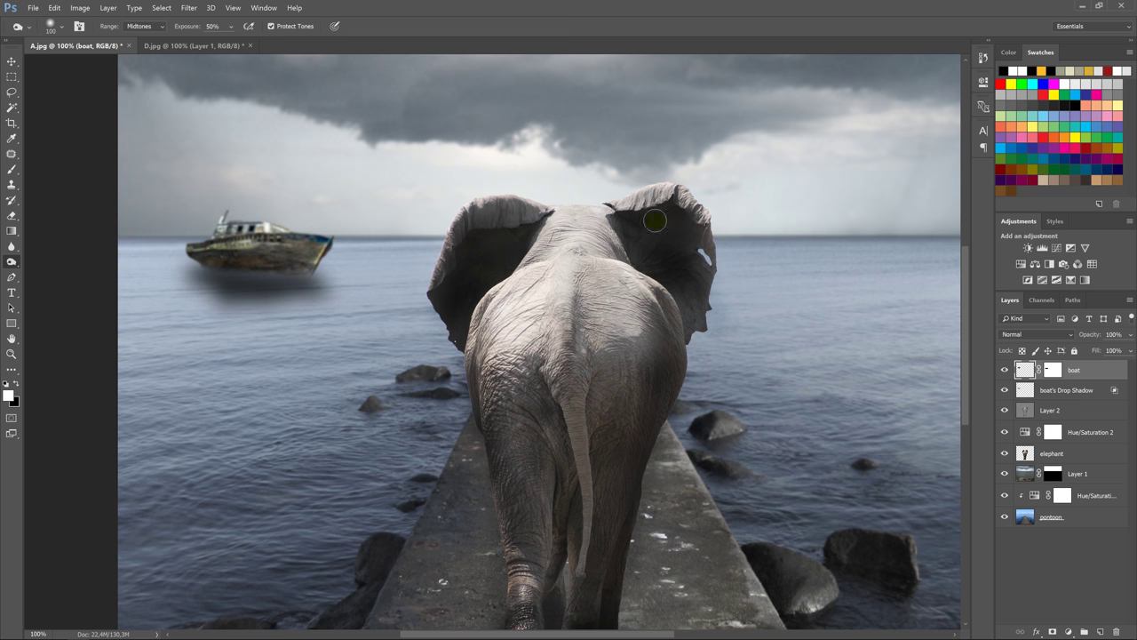
Step: Close D.jpg without saving and open seagull_stock_2
{"action": "left_click", "coordinate": [251, 46]}
{"action": "left_click", "coordinate": [569, 243]}
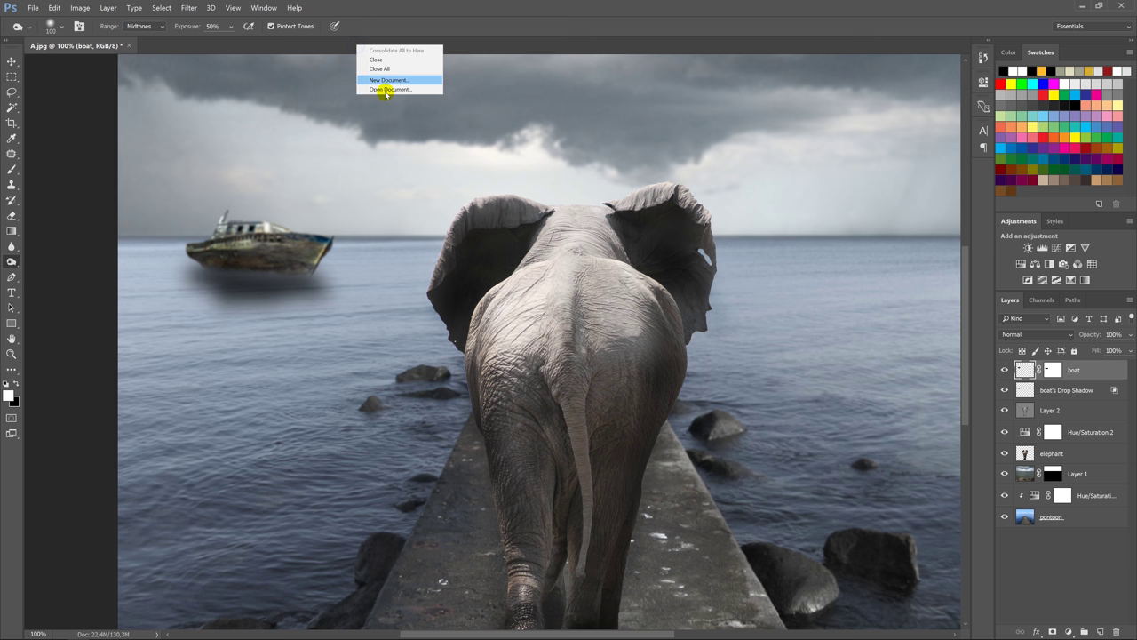
{"action": "left_click", "coordinate": [382, 89]}
{"action": "double_click", "coordinate": [407, 76]}
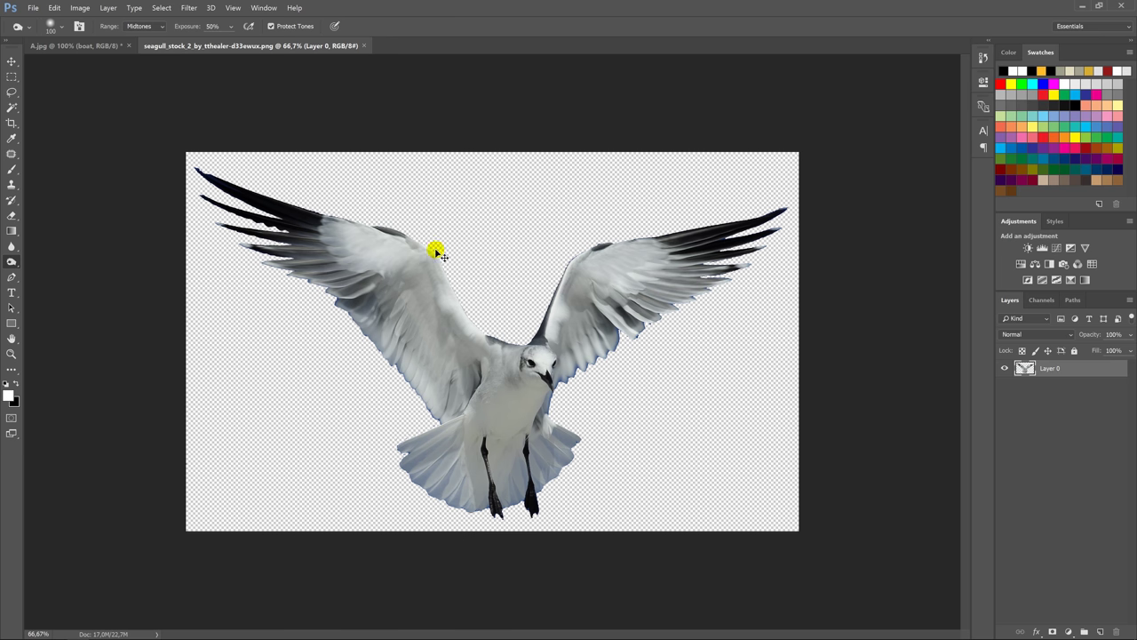
Step: Bring the seagull into the composite, shrinking it into the upper-left sky
{"action": "key", "text": "v"}
{"action": "mouse_move", "coordinate": [432, 271]}
{"action": "left_mouse_down"}
{"action": "mouse_move", "coordinate": [114, 49]}
{"action": "mouse_move", "coordinate": [256, 185]}
{"action": "left_mouse_up"}
{"action": "key", "text": "ctrl+t"}
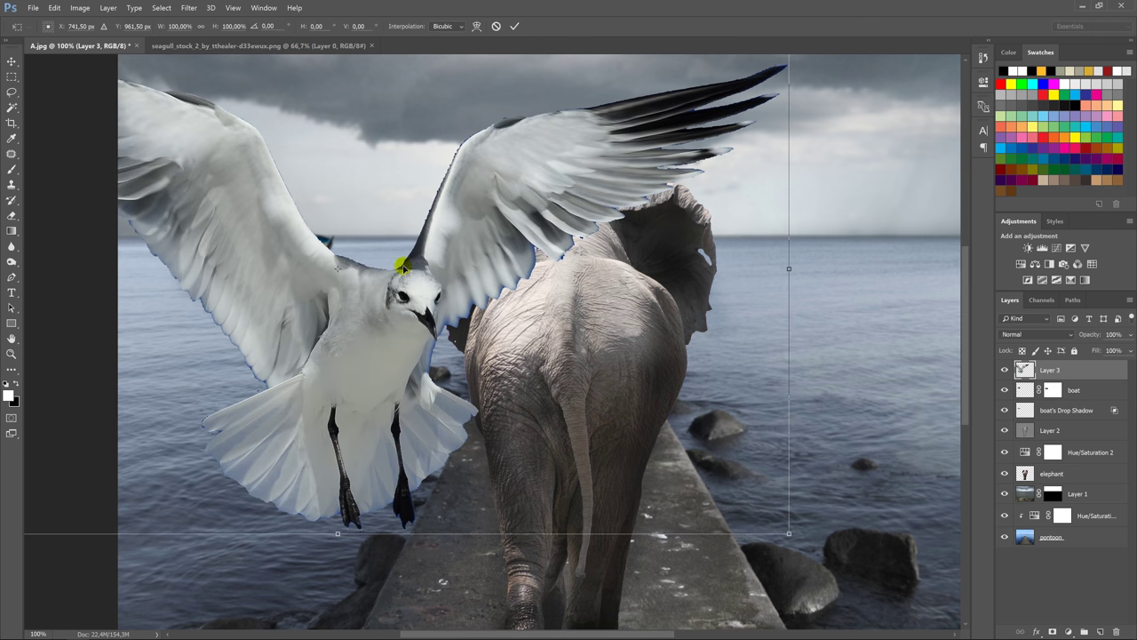
{"action": "left_click_drag", "start_coordinate": [785, 531], "coordinate": [404, 308]}
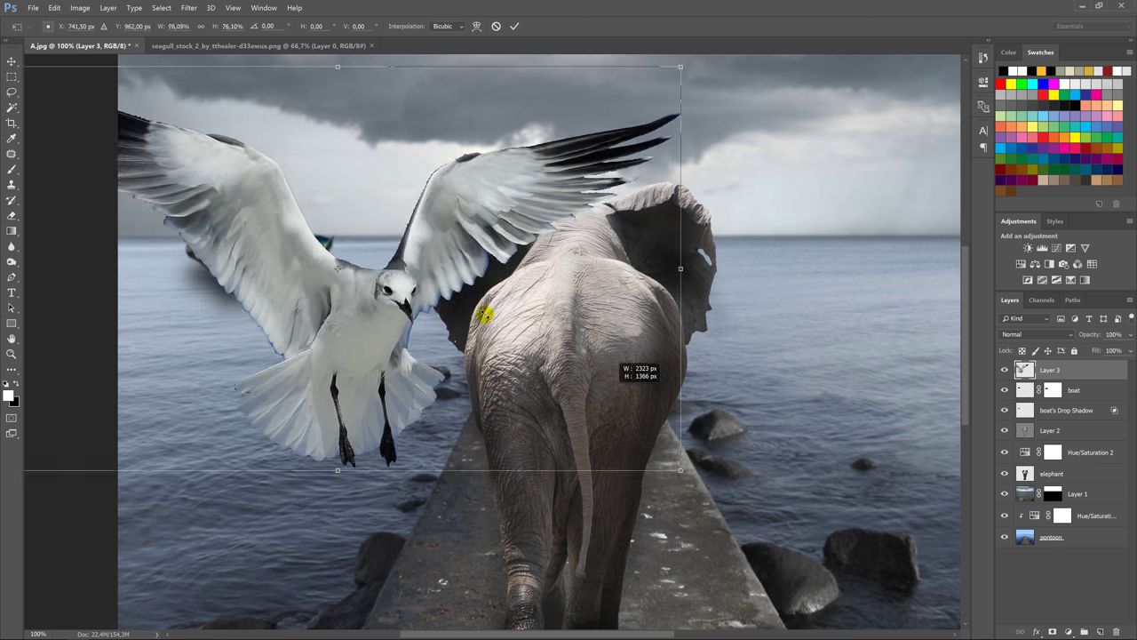
{"action": "left_click_drag", "start_coordinate": [318, 262], "coordinate": [210, 112]}
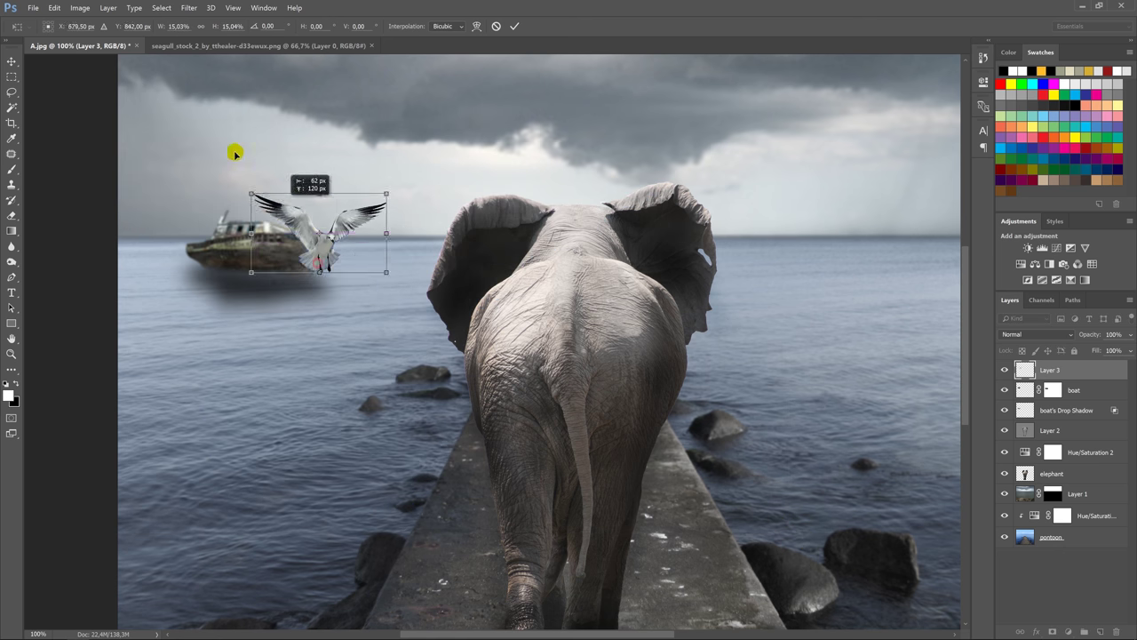
{"action": "left_click_drag", "start_coordinate": [295, 158], "coordinate": [264, 139]}
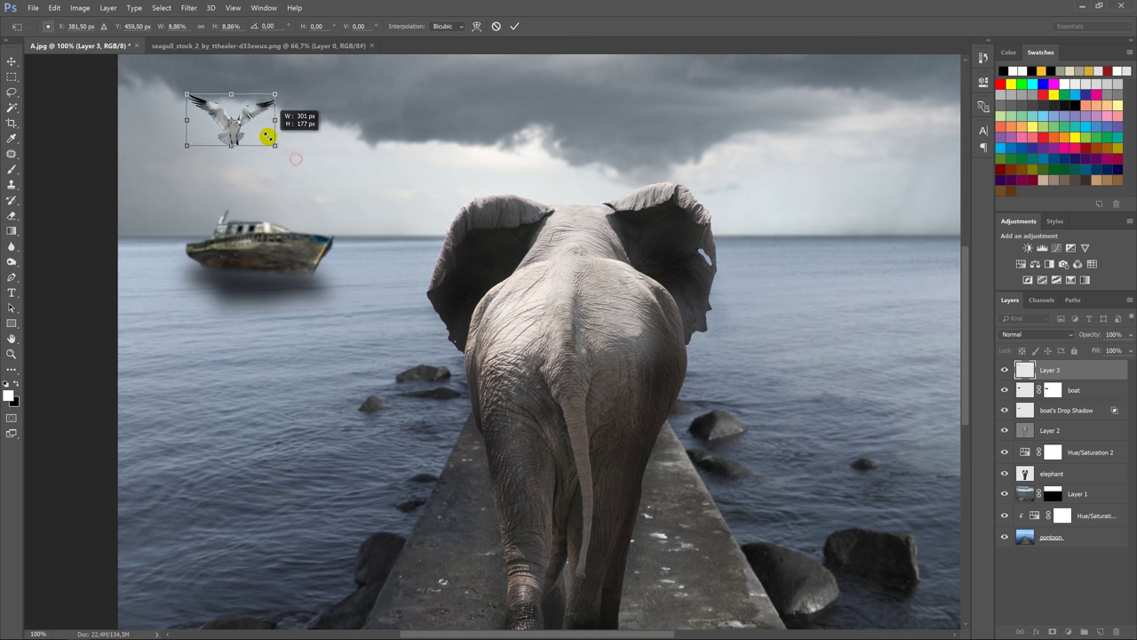
{"action": "key", "text": "Return"}
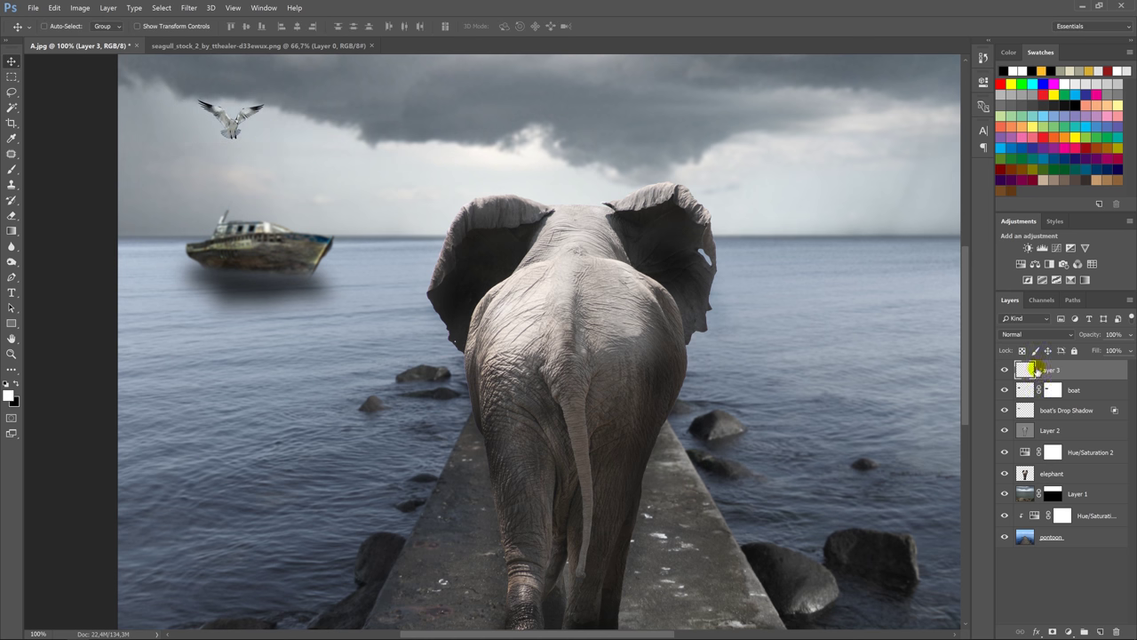
Step: Rename the seagull layer to 'seagull 1'
{"action": "double_click", "coordinate": [1050, 371]}
{"action": "type", "text": "seagull"}
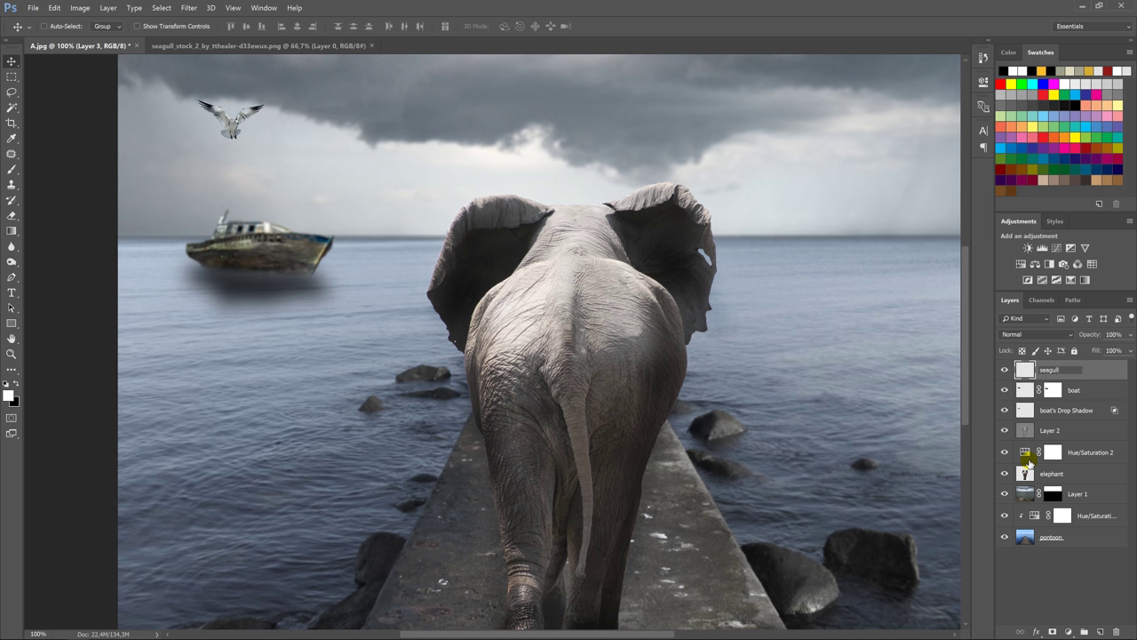
{"action": "type", "text": "1"}
{"action": "key", "text": "Return"}
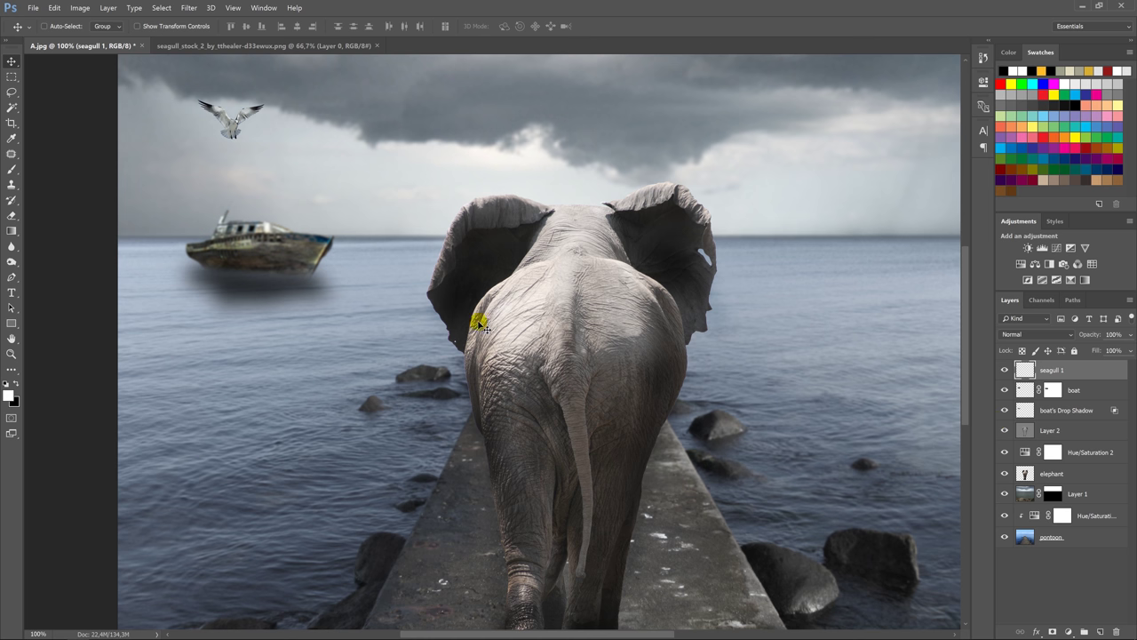
Step: Lighten the seagull slightly with the Dodge tool
{"action": "left_click", "coordinate": [12, 261]}
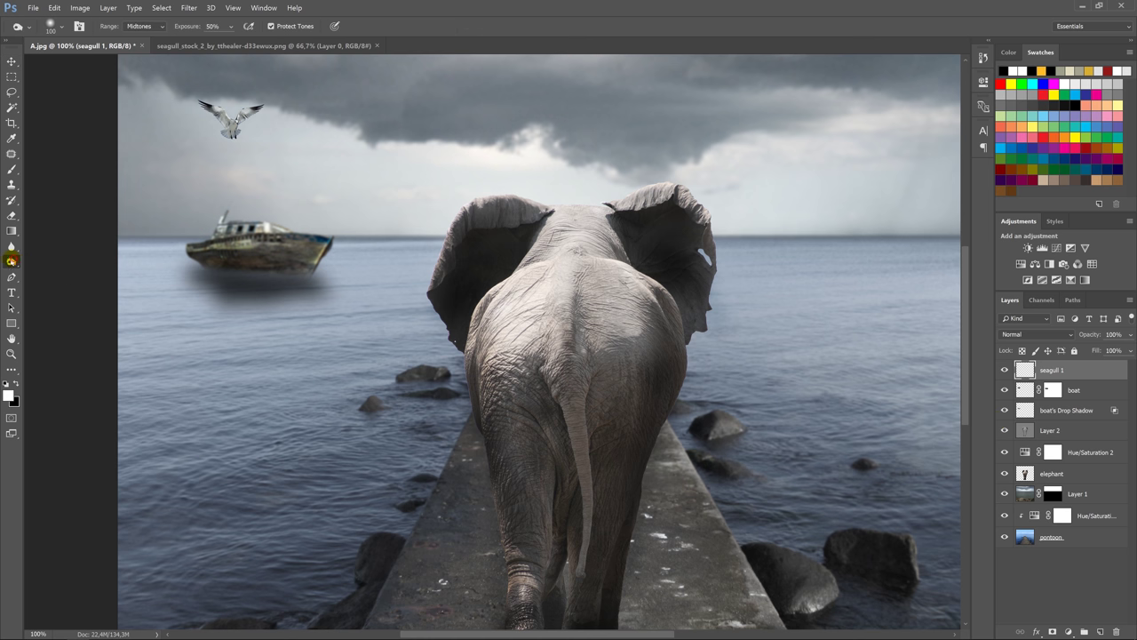
{"action": "mouse_move", "coordinate": [230, 158]}
{"action": "left_mouse_down"}
{"action": "mouse_move", "coordinate": [222, 132]}
{"action": "mouse_move", "coordinate": [256, 112]}
{"action": "left_mouse_up"}
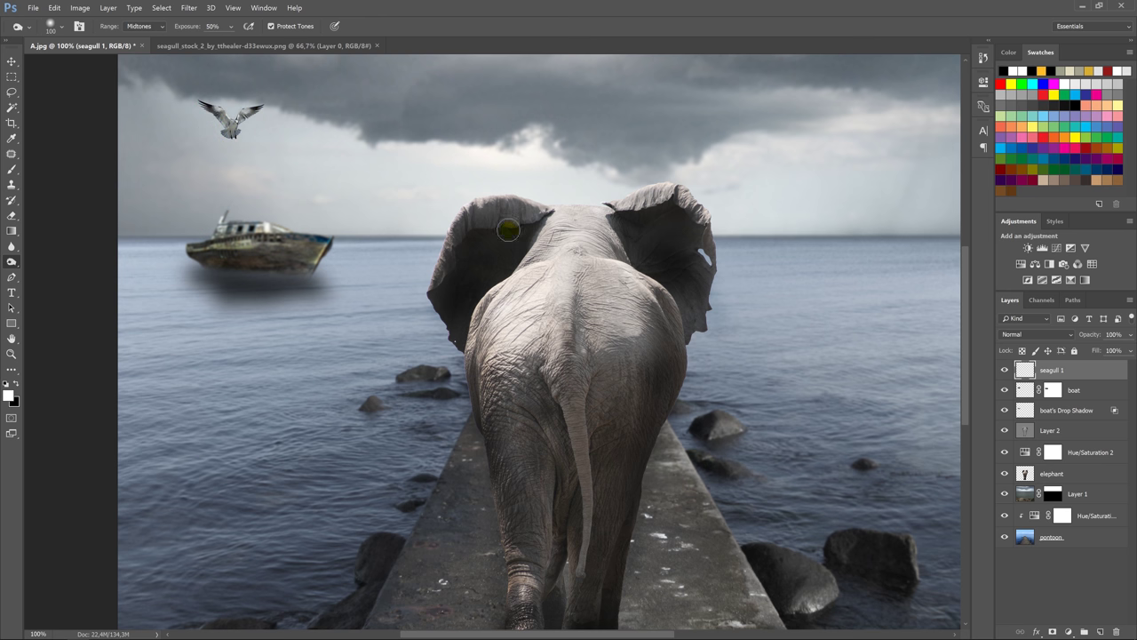
{"action": "mouse_move", "coordinate": [256, 112]}
{"action": "left_mouse_down"}
{"action": "mouse_move", "coordinate": [269, 149]}
{"action": "mouse_move", "coordinate": [196, 56]}
{"action": "left_mouse_up"}
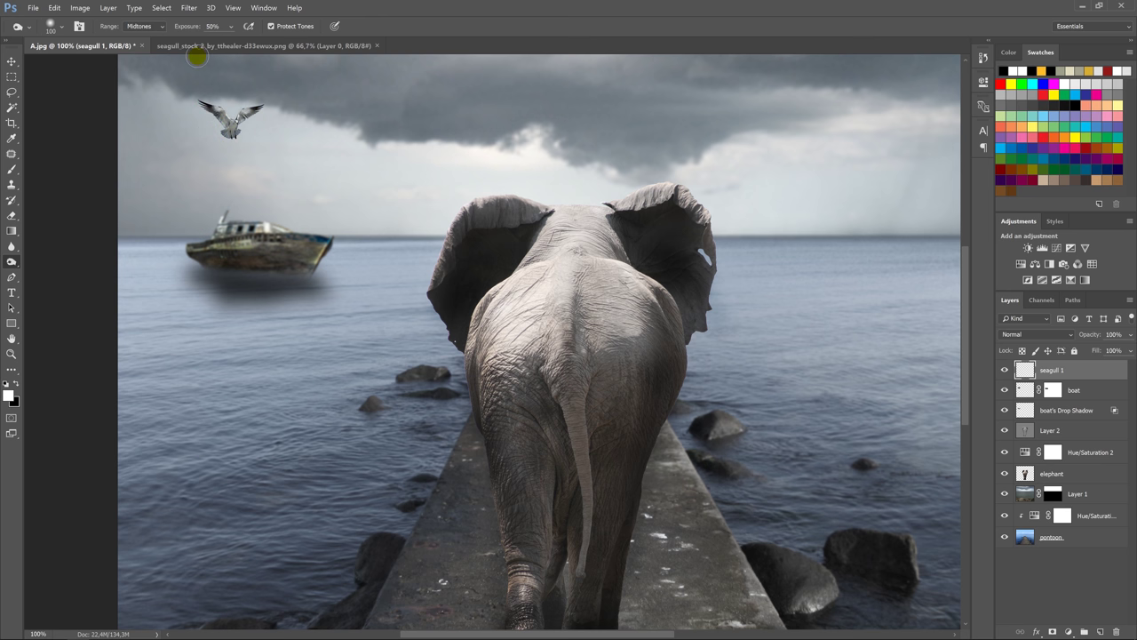
Step: Soften the seagull with a slight Gaussian Blur
{"action": "left_click", "coordinate": [188, 8]}
{"action": "mouse_move", "coordinate": [213, 106]}
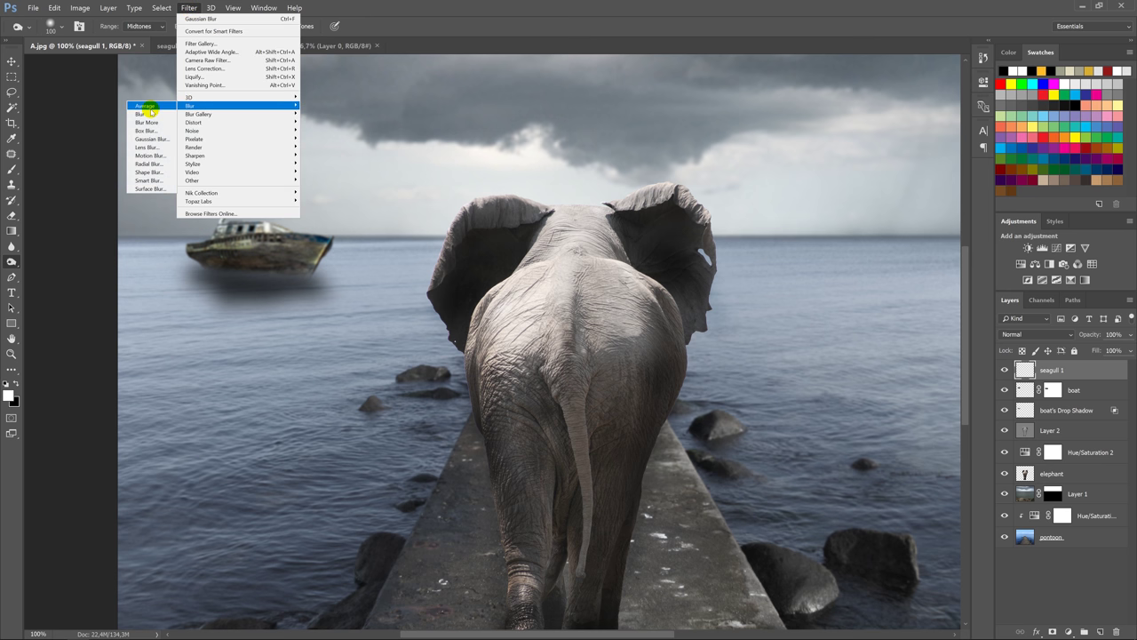
{"action": "left_click", "coordinate": [151, 138]}
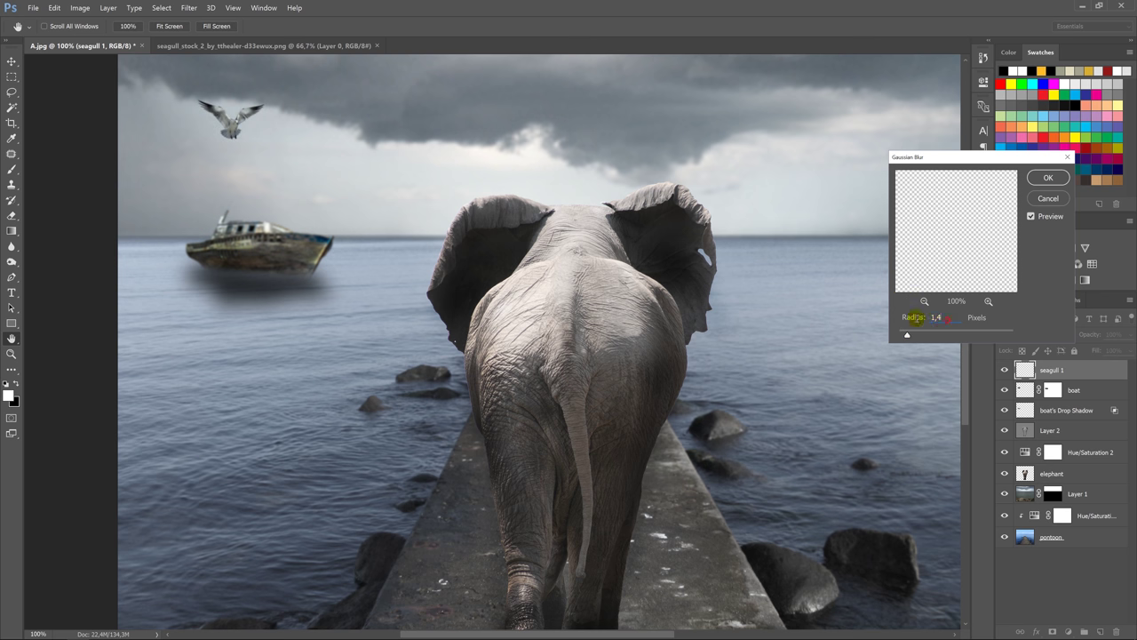
{"action": "left_click", "coordinate": [913, 317]}
{"action": "left_click", "coordinate": [1048, 178]}
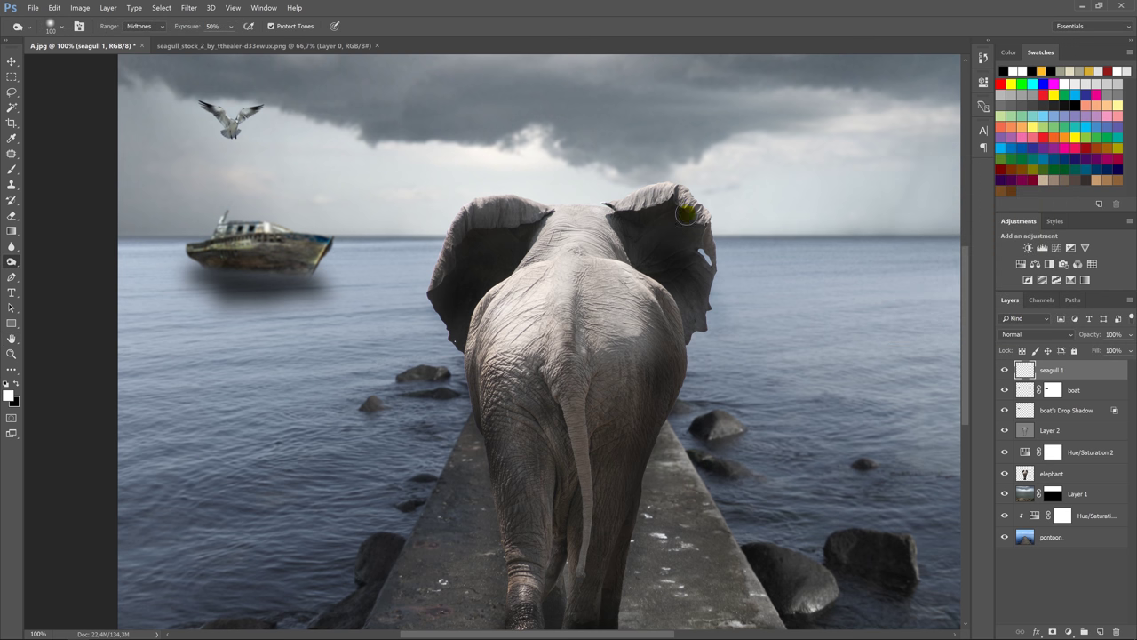
Step: Close the first seagull source and open the second seagull image
{"action": "left_click", "coordinate": [380, 44]}
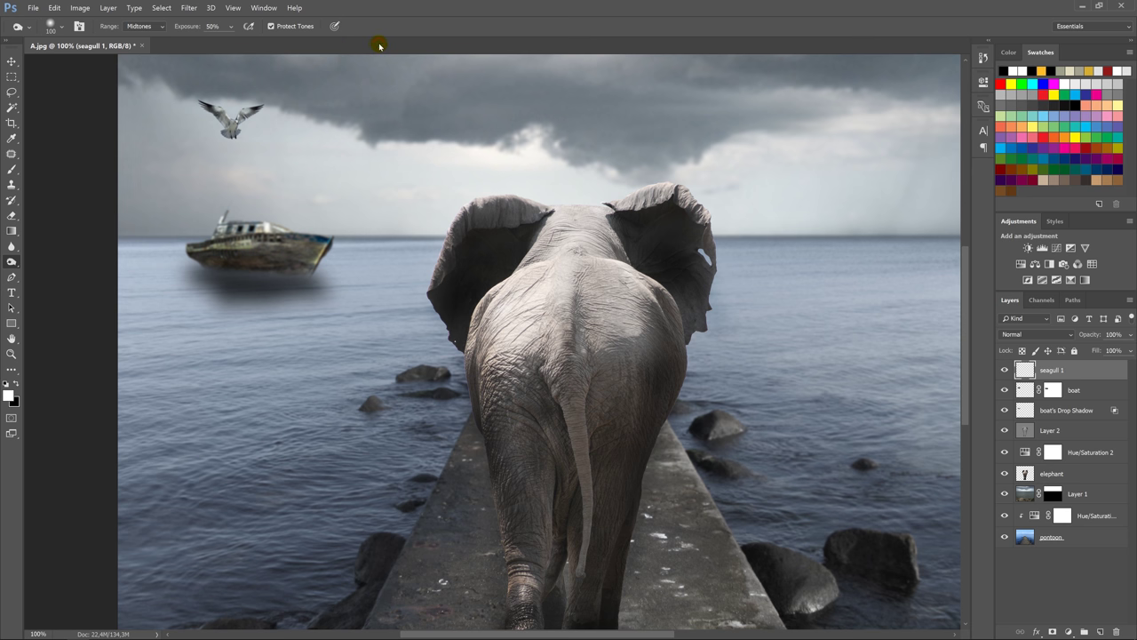
{"action": "right_click", "coordinate": [380, 43]}
{"action": "left_click", "coordinate": [401, 87]}
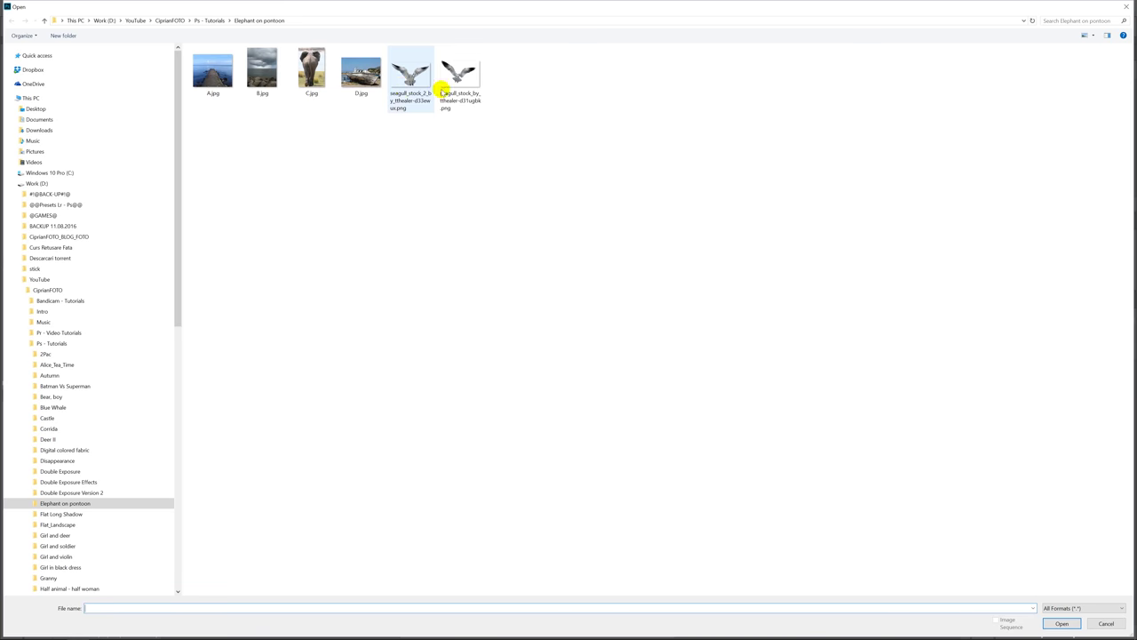
{"action": "double_click", "coordinate": [469, 79]}
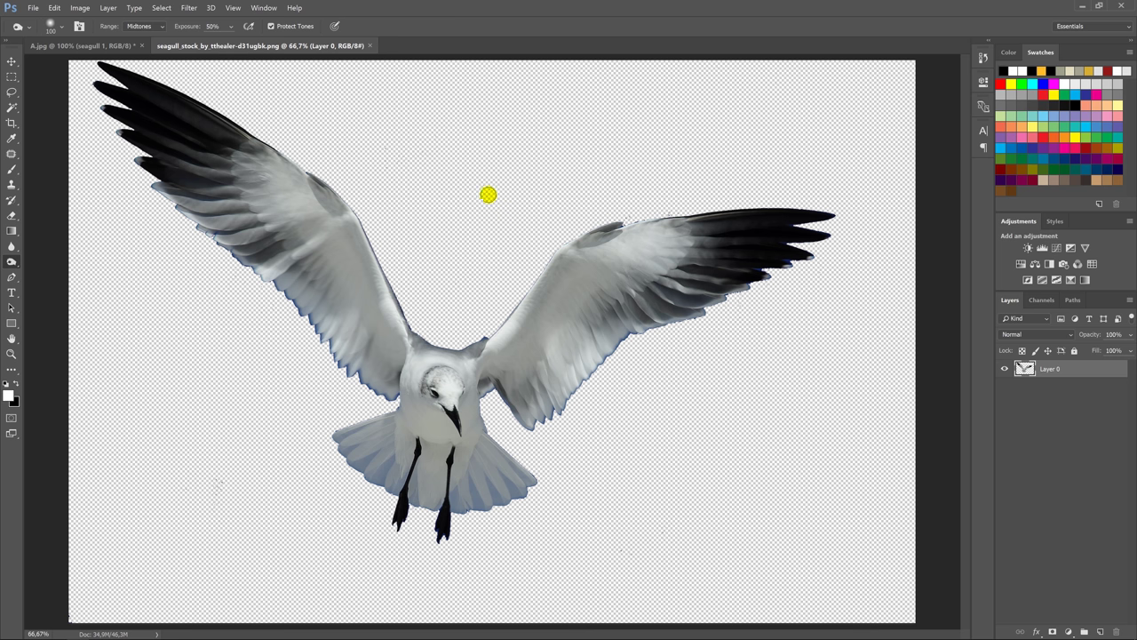
Step: Bring the second seagull in, shrink it to about 8.6%, and name it 'seagull 2'
{"action": "key", "text": "v"}
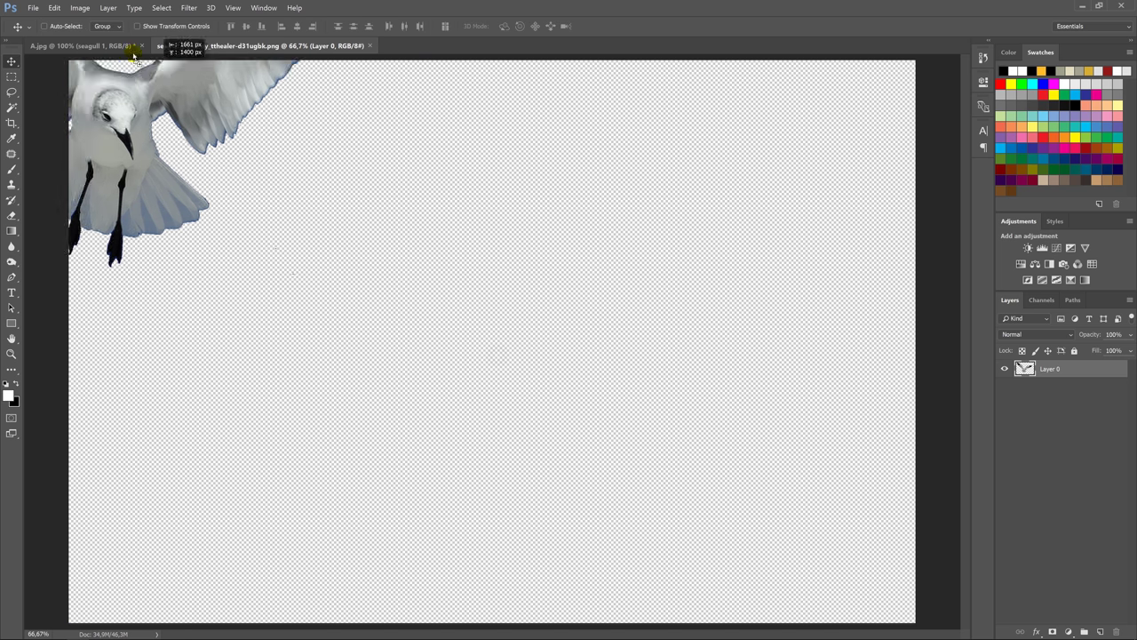
{"action": "left_click_drag", "start_coordinate": [487, 344], "coordinate": [318, 147]}
{"action": "key", "text": "ctrl+v"}
{"action": "key", "text": "ctrl+t"}
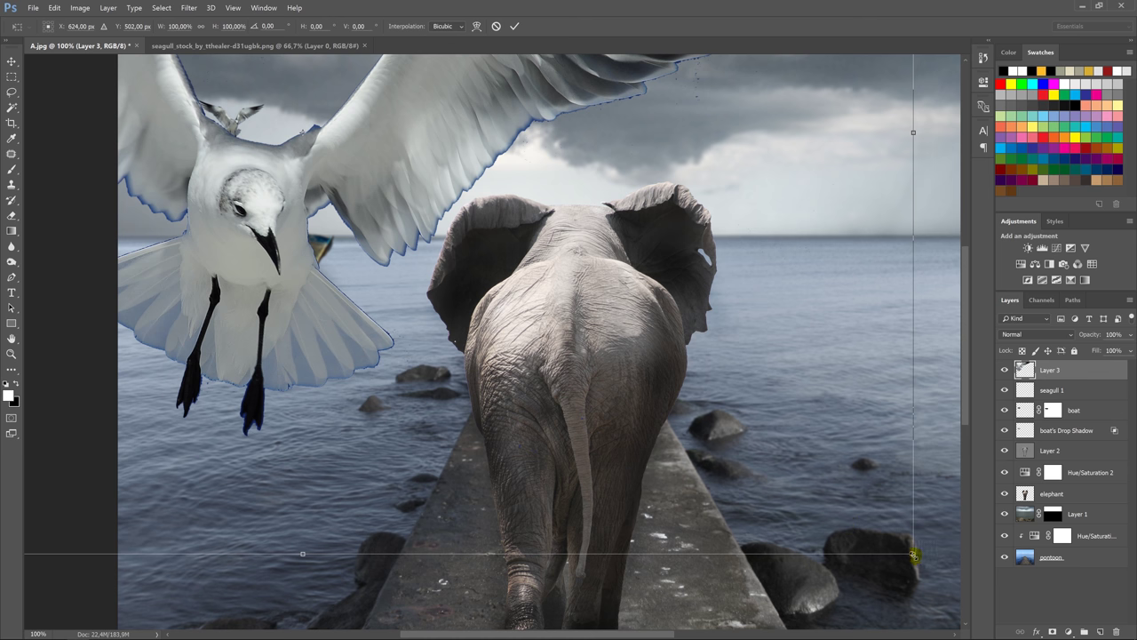
{"action": "mouse_move", "coordinate": [914, 554]}
{"action": "left_mouse_down"}
{"action": "mouse_move", "coordinate": [427, 176]}
{"action": "mouse_move", "coordinate": [406, 124]}
{"action": "left_mouse_up"}
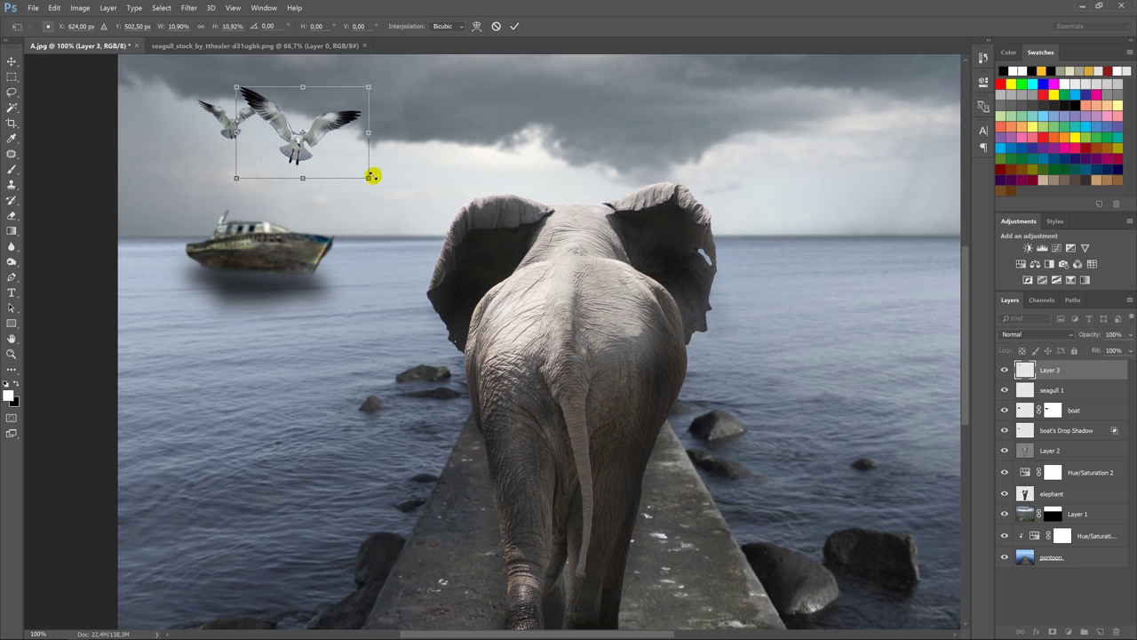
{"action": "left_click_drag", "start_coordinate": [368, 178], "coordinate": [334, 160]}
{"action": "key", "text": "Return"}
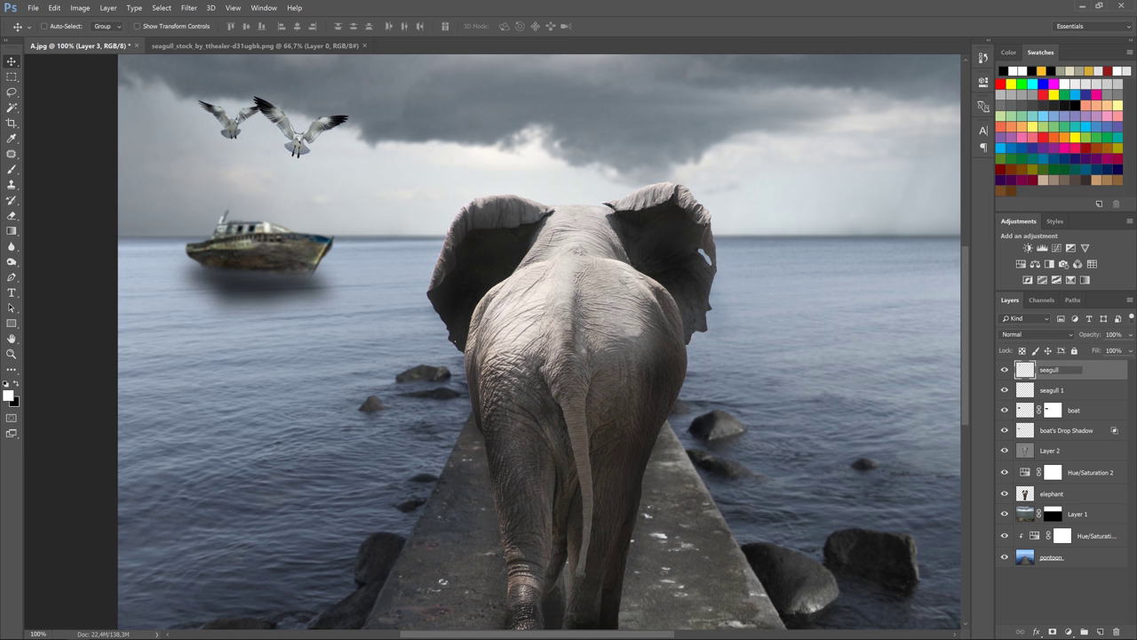
{"action": "type", "text": " 2"}
{"action": "key", "text": "Return"}
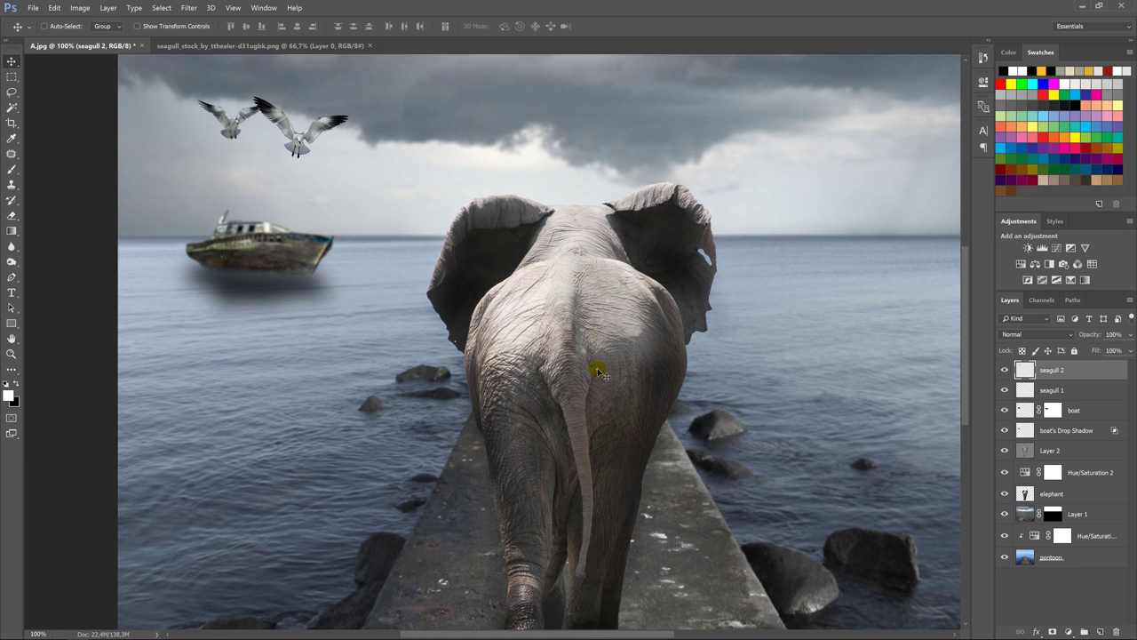
Step: Dodge seagull 2's head and right wing at 60% exposure
{"action": "left_click", "coordinate": [12, 262]}
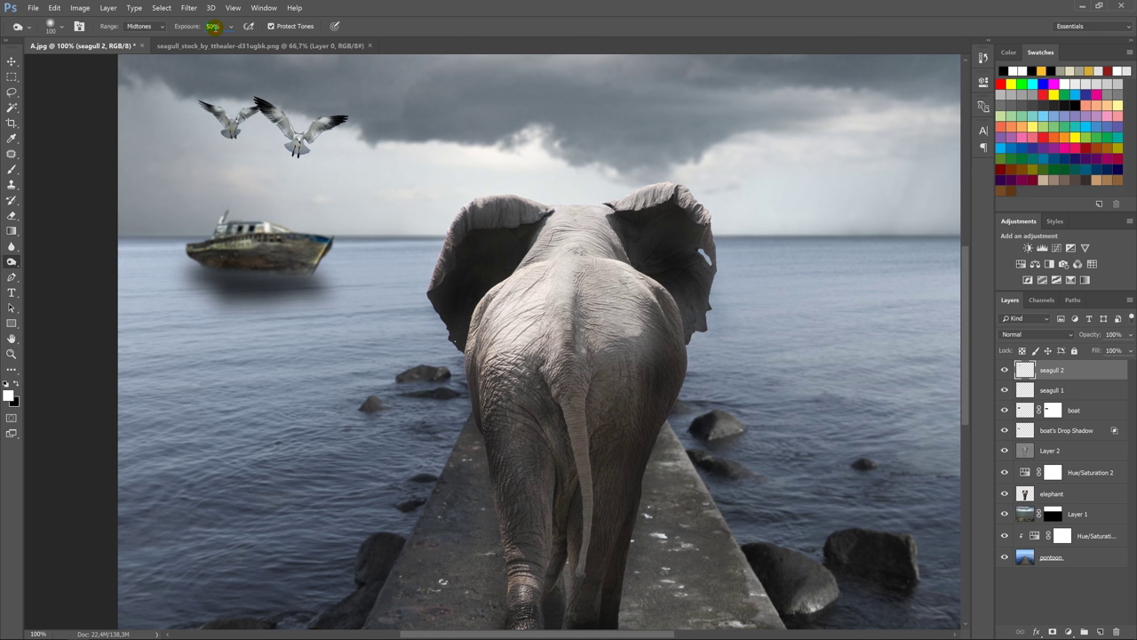
{"action": "type", "text": "60"}
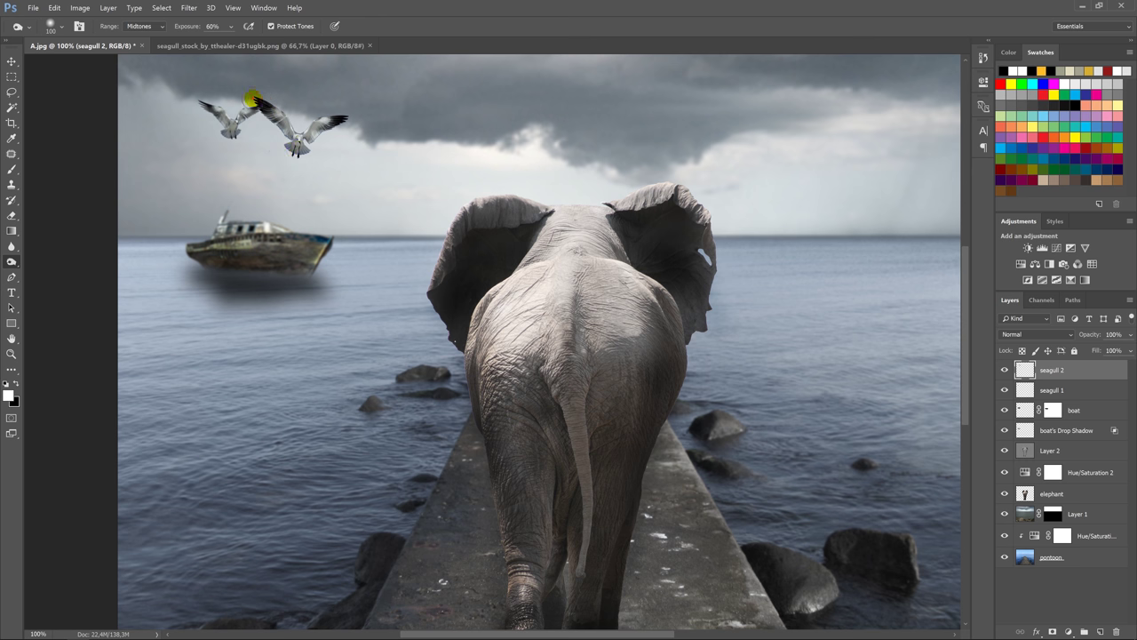
{"action": "left_click_drag", "start_coordinate": [253, 98], "coordinate": [336, 129]}
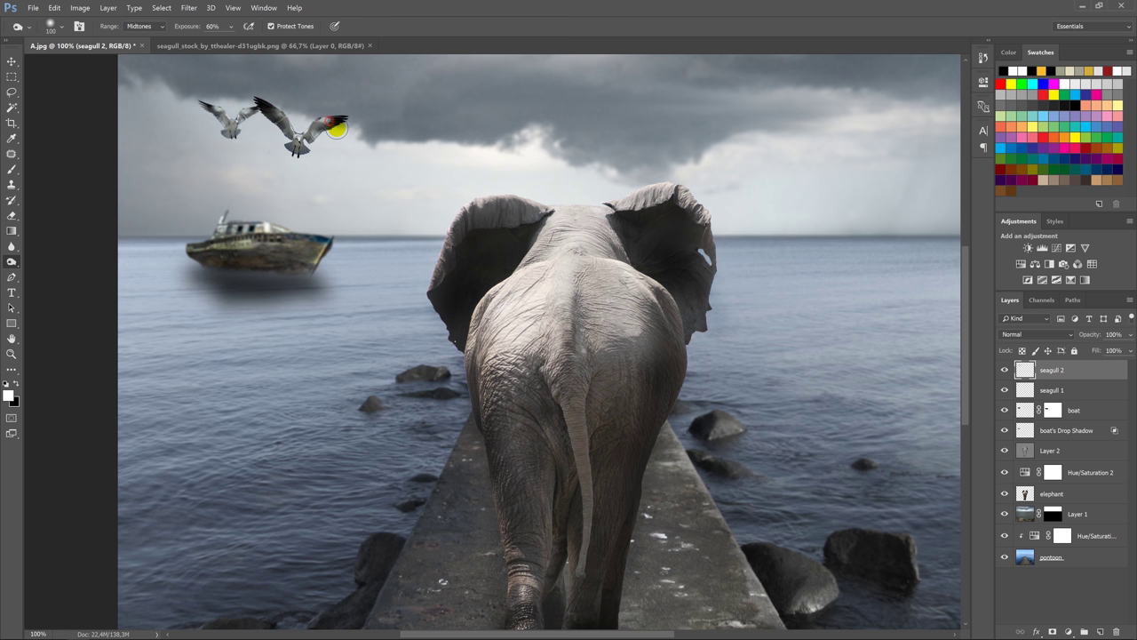
{"action": "left_click_drag", "start_coordinate": [336, 128], "coordinate": [280, 107]}
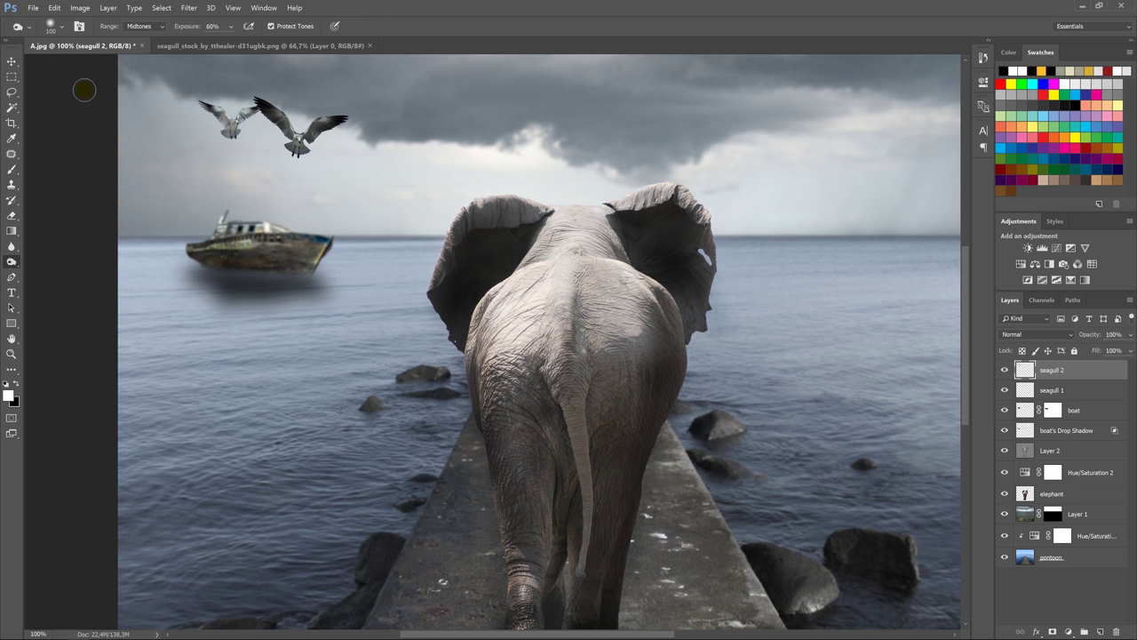
Step: Apply a slight 0.5-pixel Gaussian Blur to seagull 2
{"action": "left_click", "coordinate": [16, 63]}
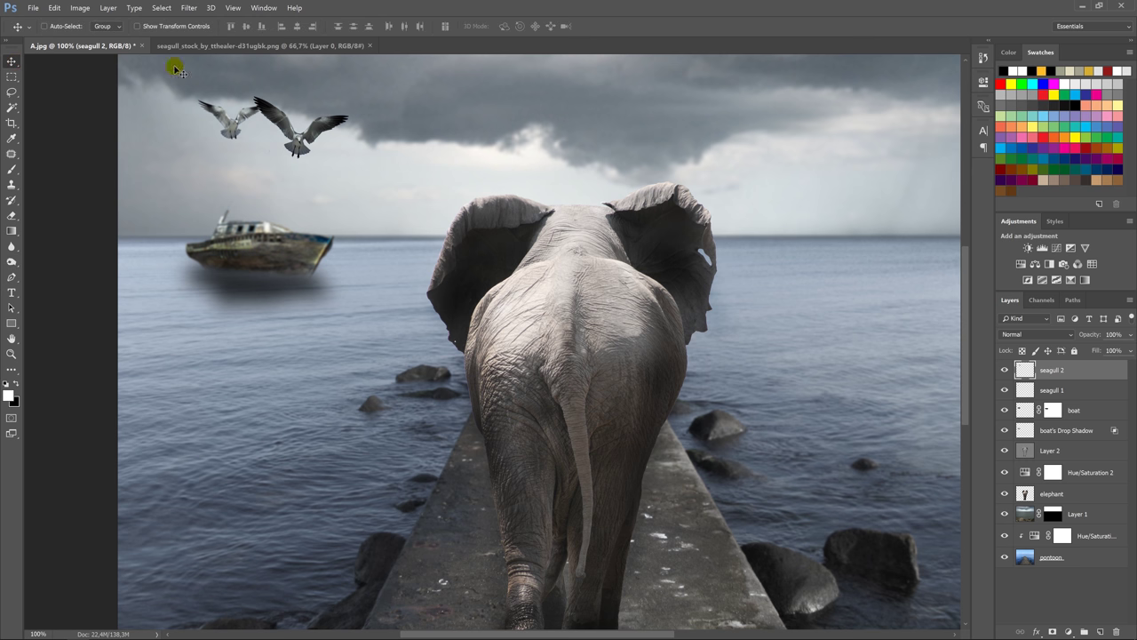
{"action": "left_click", "coordinate": [189, 8]}
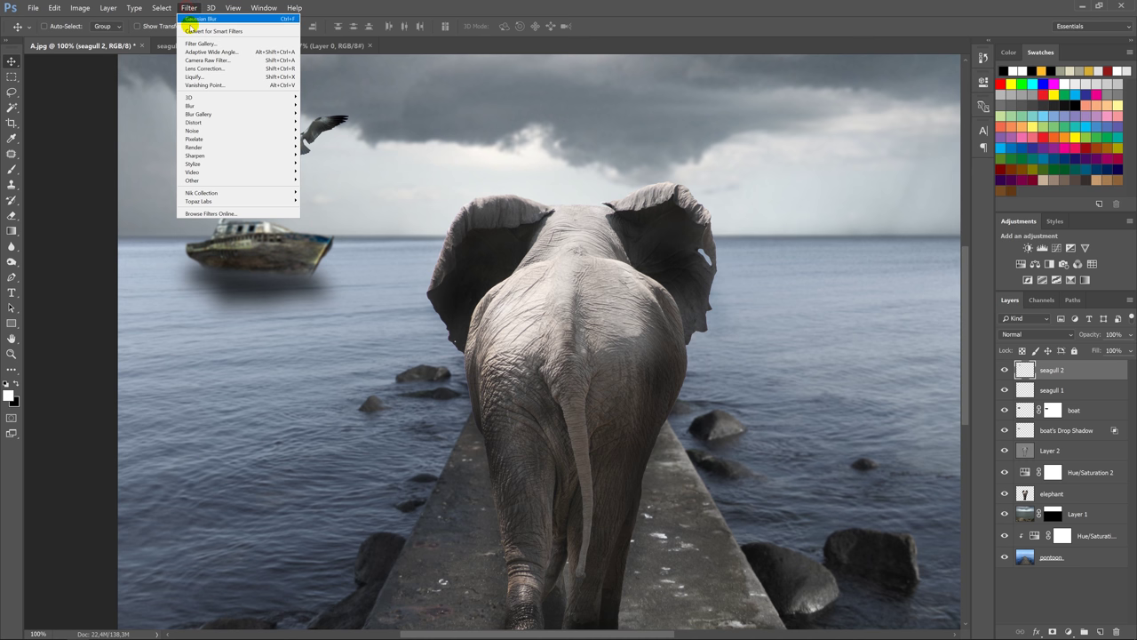
{"action": "mouse_move", "coordinate": [222, 106]}
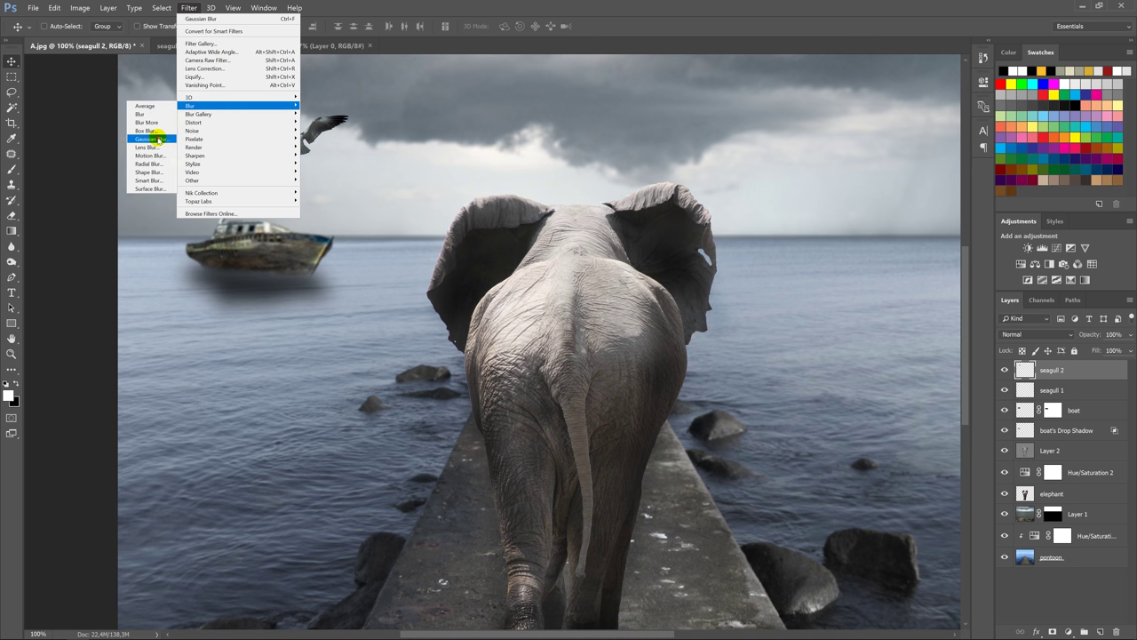
{"action": "left_click", "coordinate": [155, 137]}
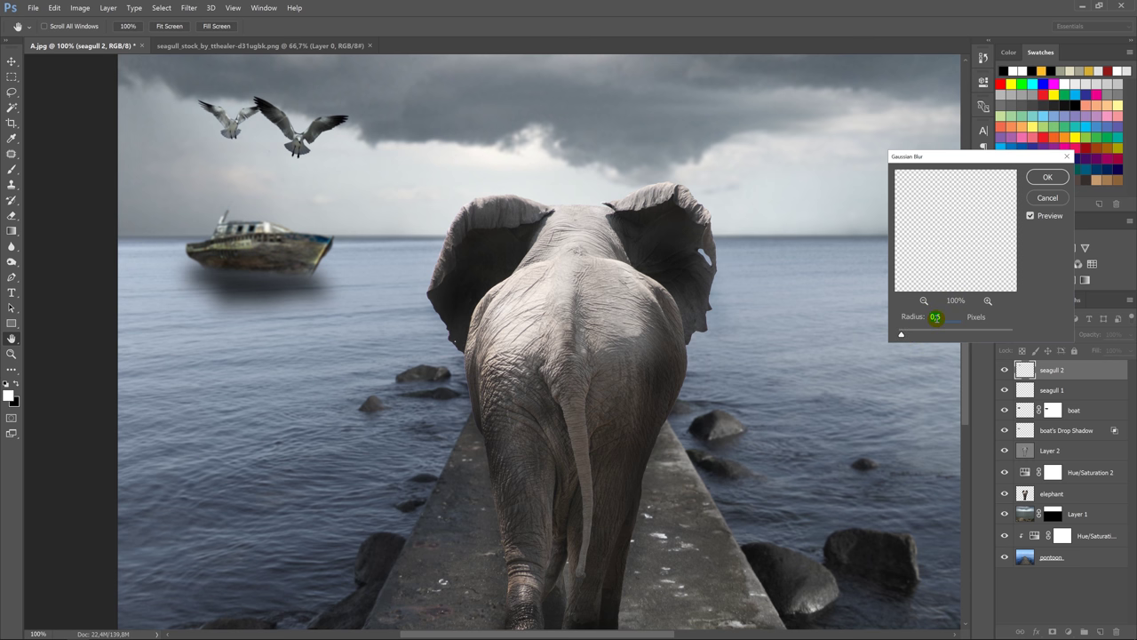
{"action": "key", "text": "Return"}
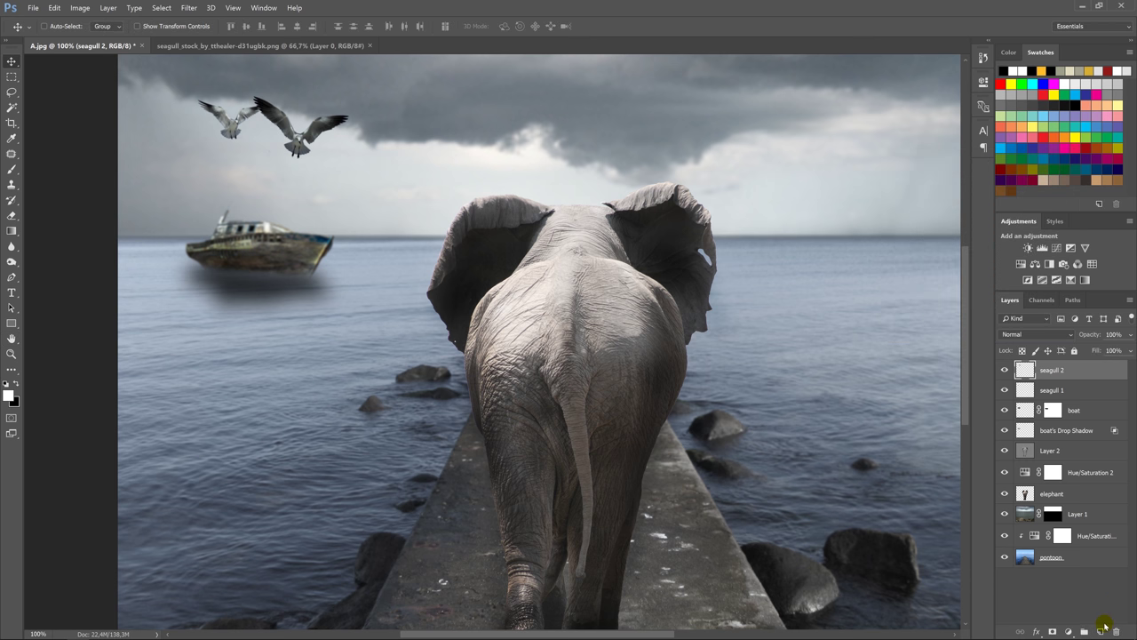
Step: Create a new layer named 'light' and fit the image in the window
{"action": "left_click", "coordinate": [1101, 630]}
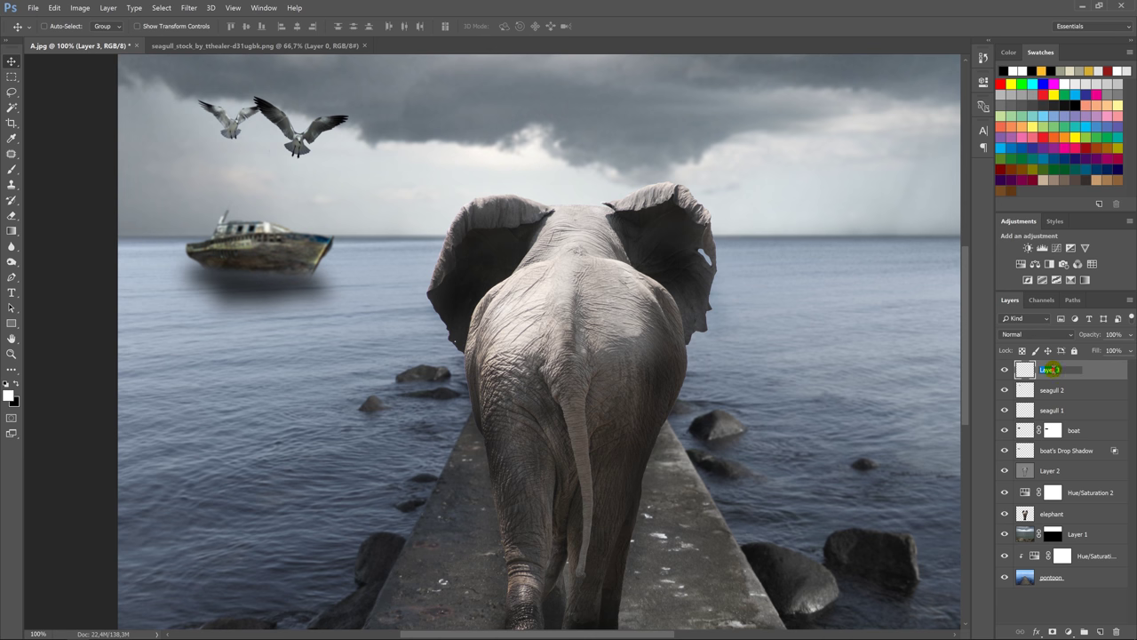
{"action": "type", "text": "ight"}
{"action": "left_click", "coordinate": [1058, 579]}
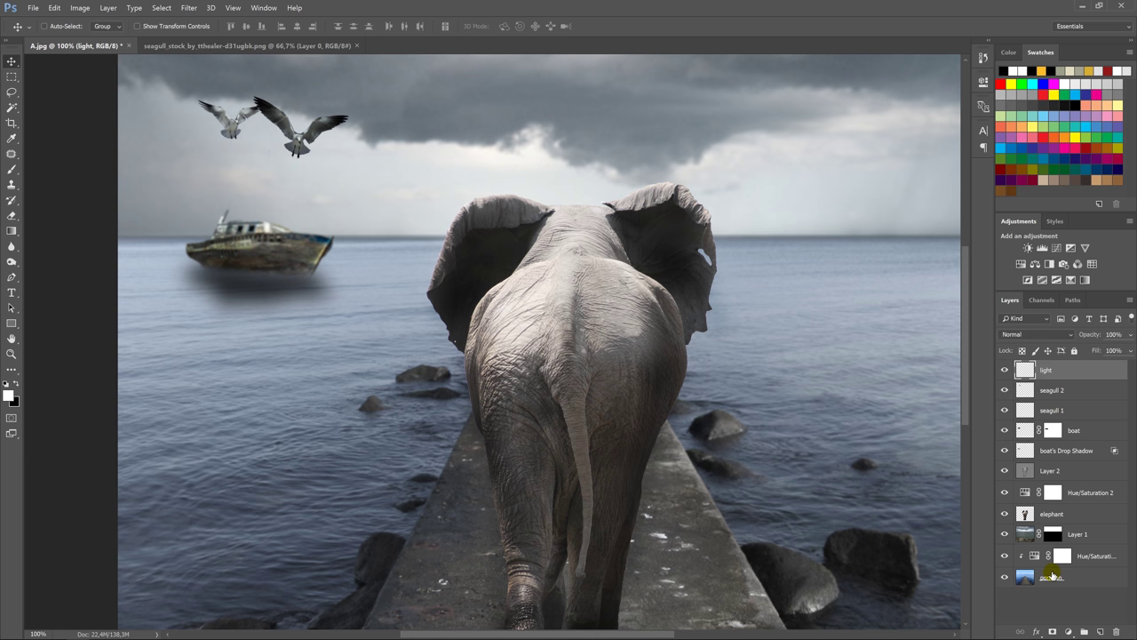
{"action": "key", "text": "ctrl+0"}
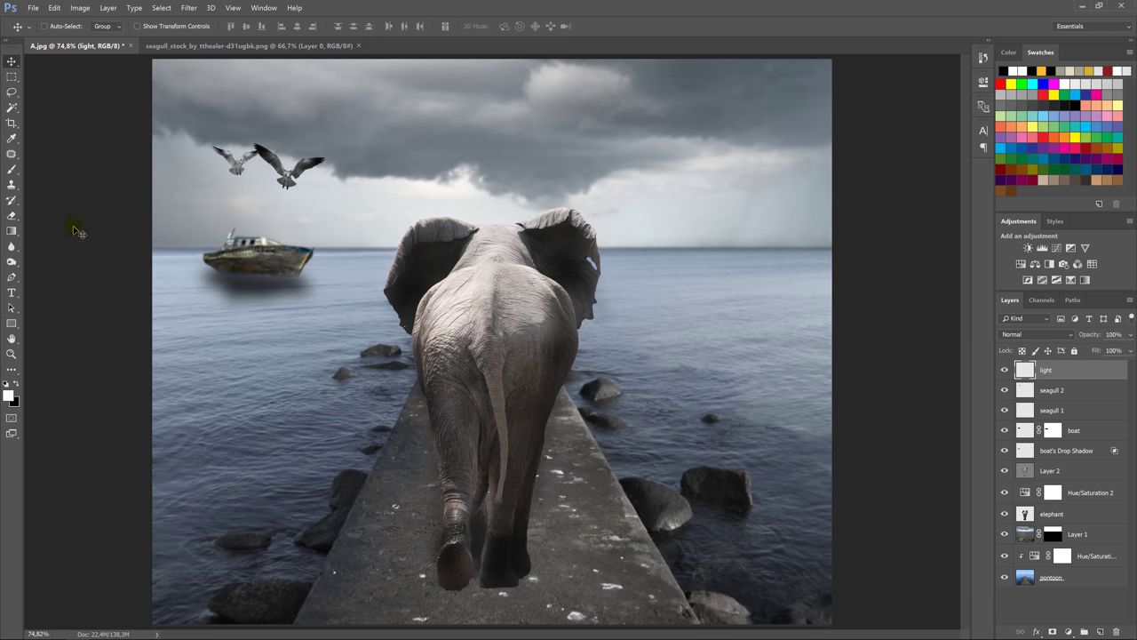
Step: Set up a 1400 px brush with orange #f89302 as the foreground colour
{"action": "left_click", "coordinate": [12, 169]}
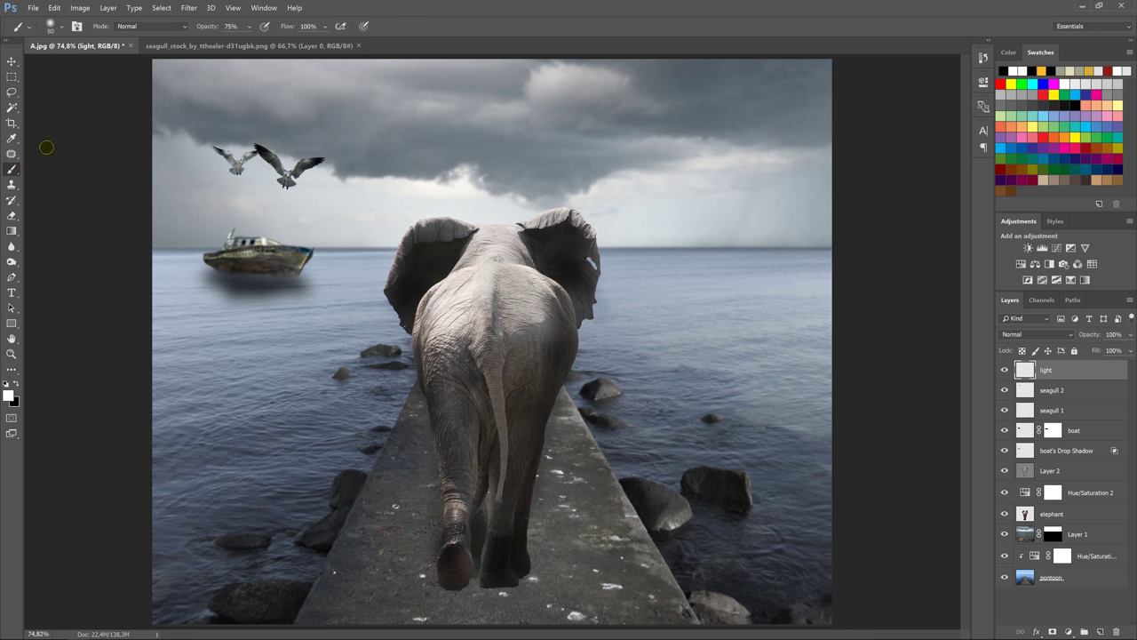
{"action": "left_click", "coordinate": [507, 326]}
{"action": "key", "text": "bracketright"}
{"action": "key", "text": "bracketright"}
{"action": "key", "text": "bracketright"}
{"action": "left_click", "coordinate": [8, 393]}
{"action": "left_click_drag", "start_coordinate": [631, 306], "coordinate": [643, 307]}
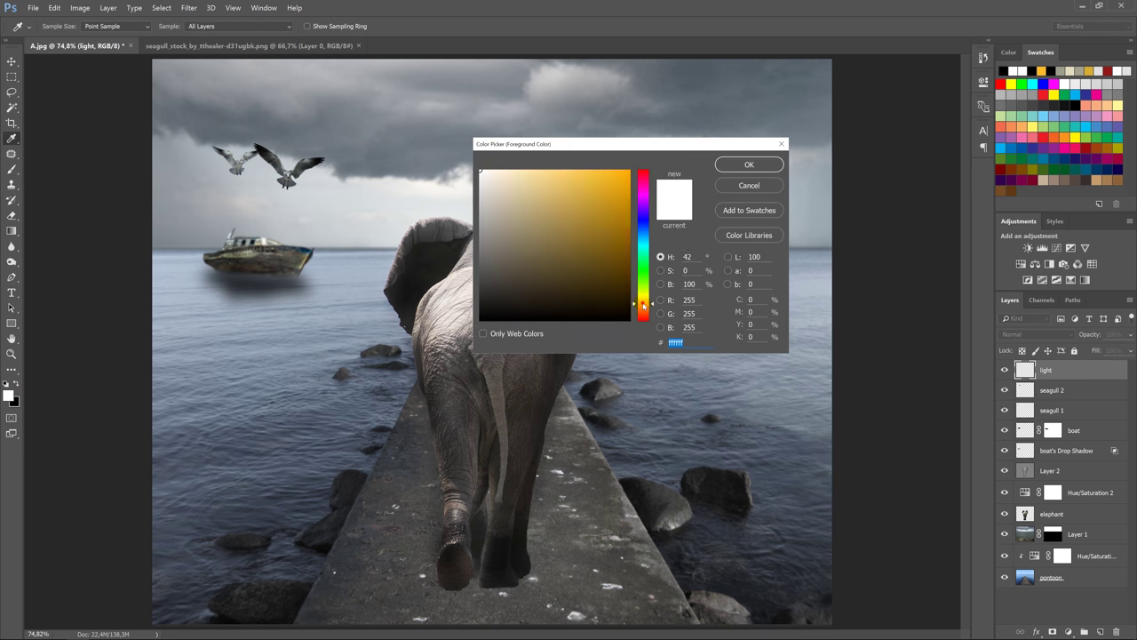
{"action": "left_click", "coordinate": [623, 177]}
{"action": "left_click", "coordinate": [749, 164]}
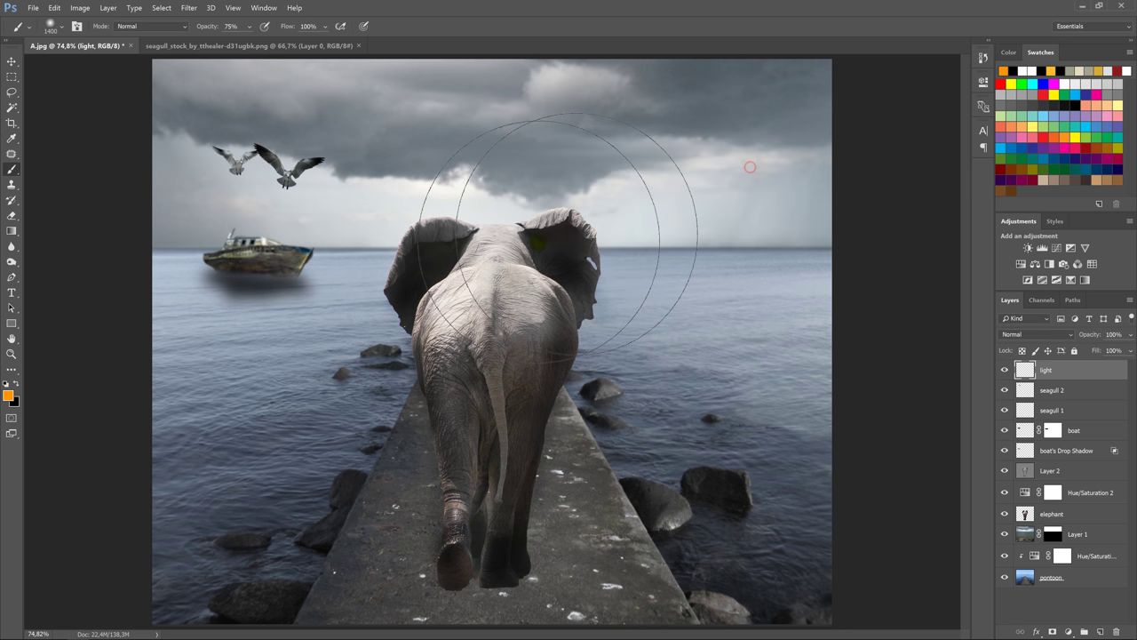
Step: Paint an orange glow over the elephant's head and move 'light' beneath the elephant
{"action": "left_click", "coordinate": [496, 251]}
{"action": "left_click", "coordinate": [496, 252]}
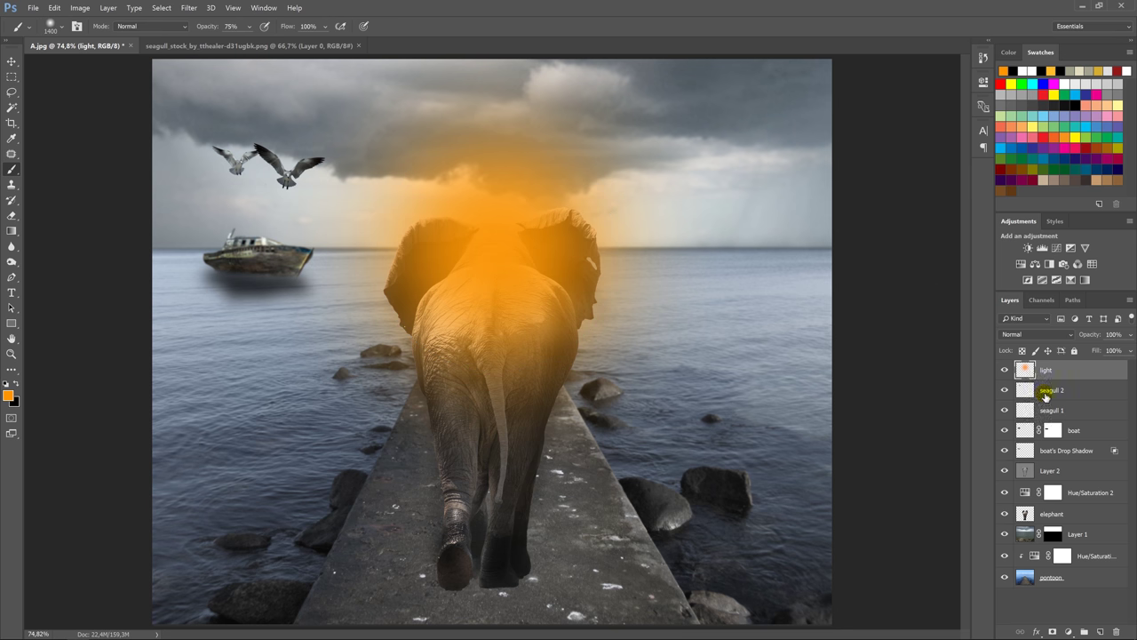
{"action": "left_click_drag", "start_coordinate": [1078, 374], "coordinate": [1080, 522]}
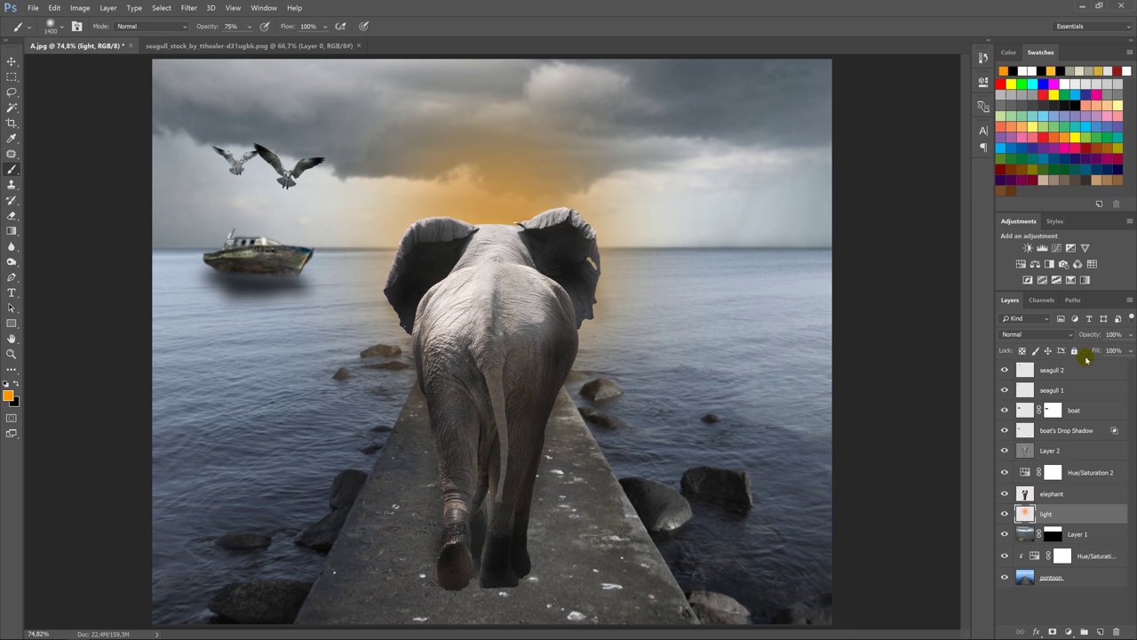
Step: Scale the orange glow up to about 165% across the sky
{"action": "key", "text": "ctrl+t"}
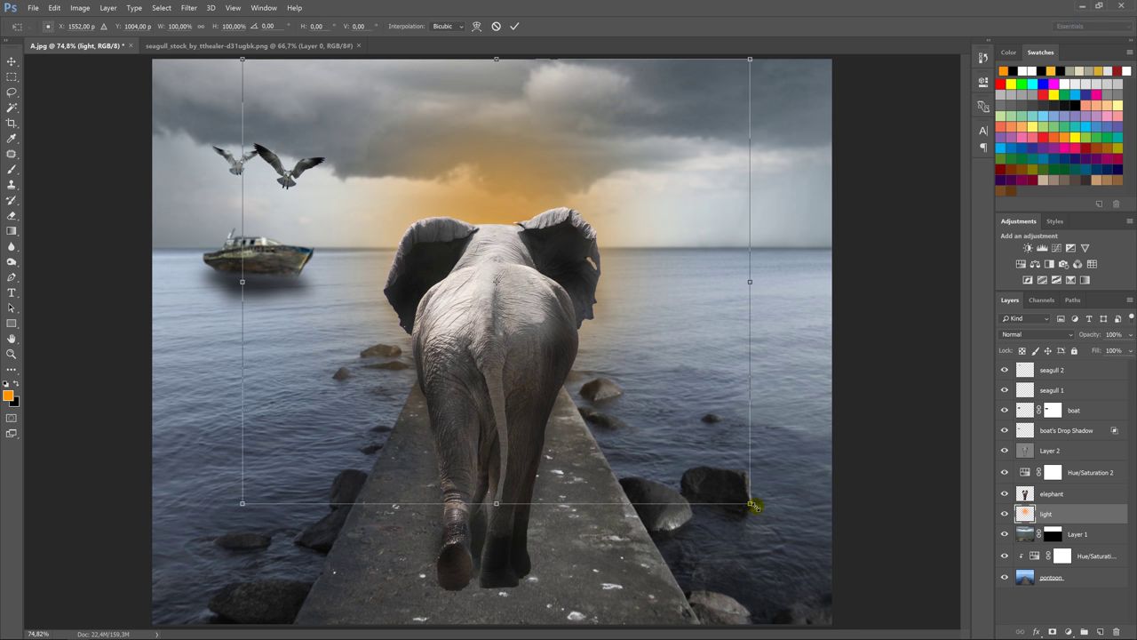
{"action": "left_click_drag", "start_coordinate": [764, 514], "coordinate": [958, 633]}
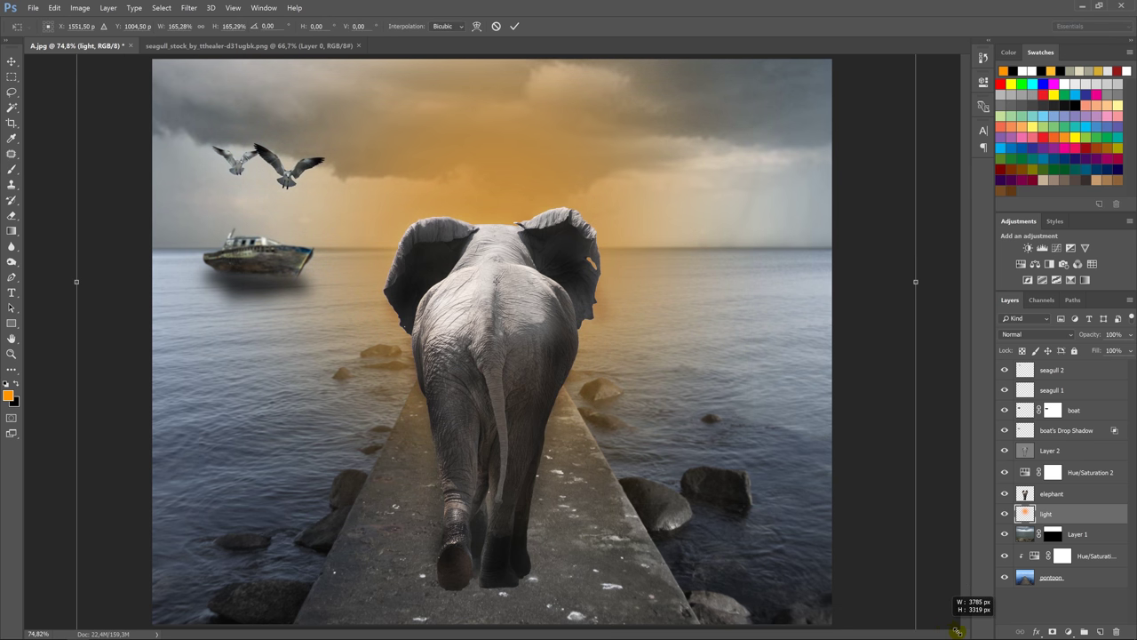
{"action": "key", "text": "Return"}
{"action": "key", "text": "b"}
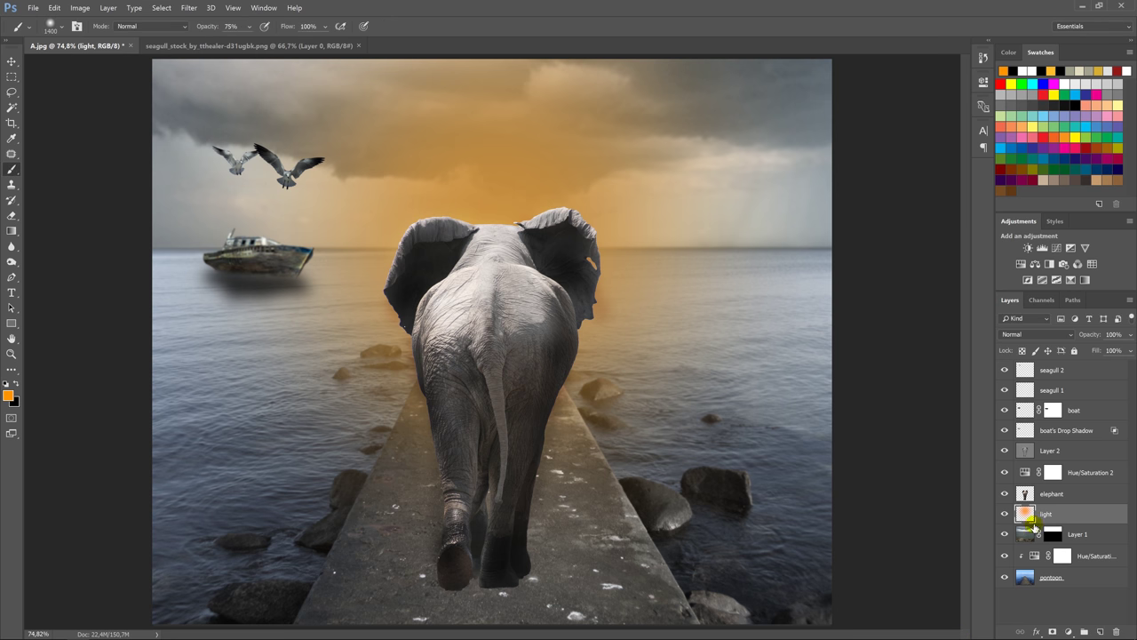
Step: Set the light layer to Hard Light blend mode at 70% opacity
{"action": "key", "text": "ctrl+minus"}
{"action": "left_click", "coordinate": [1022, 334]}
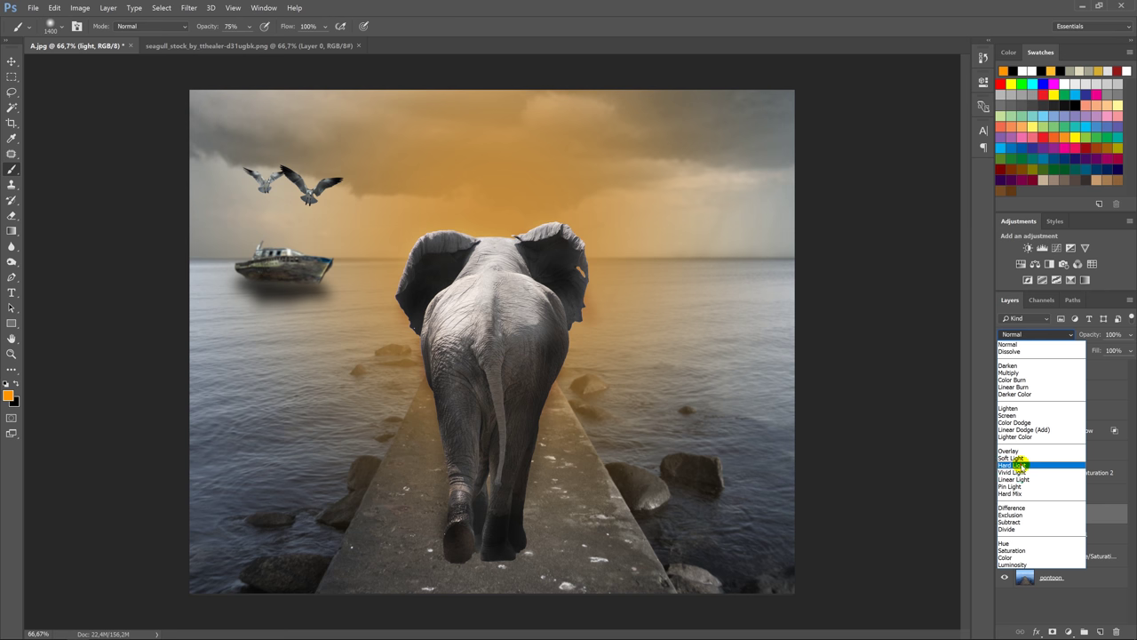
{"action": "left_click", "coordinate": [1015, 465]}
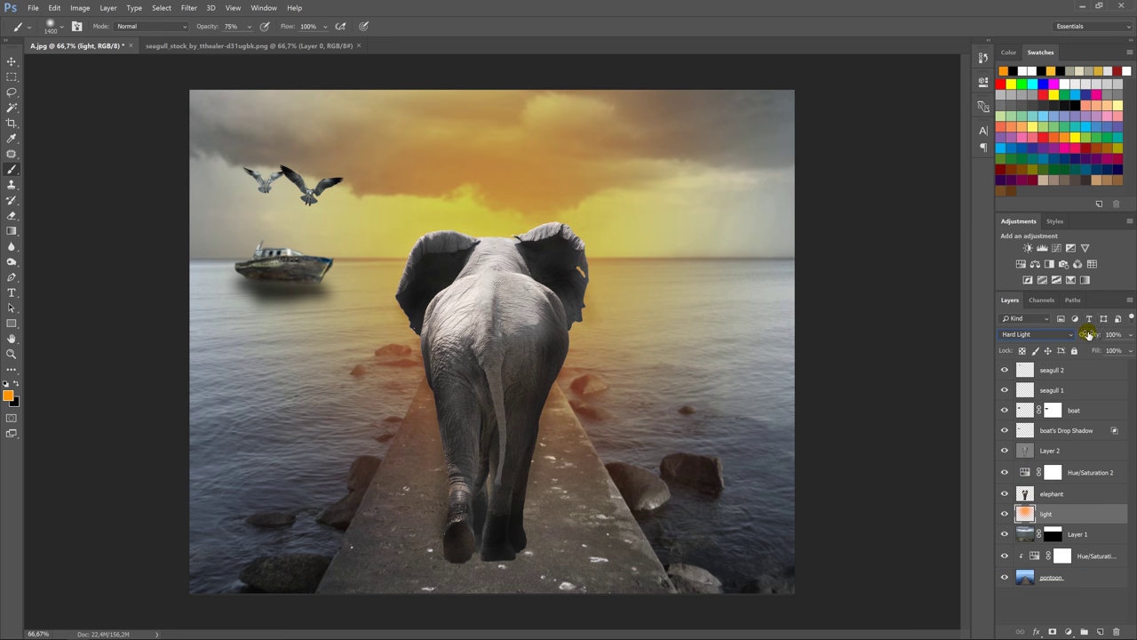
{"action": "left_click_drag", "start_coordinate": [1076, 332], "coordinate": [1073, 331]}
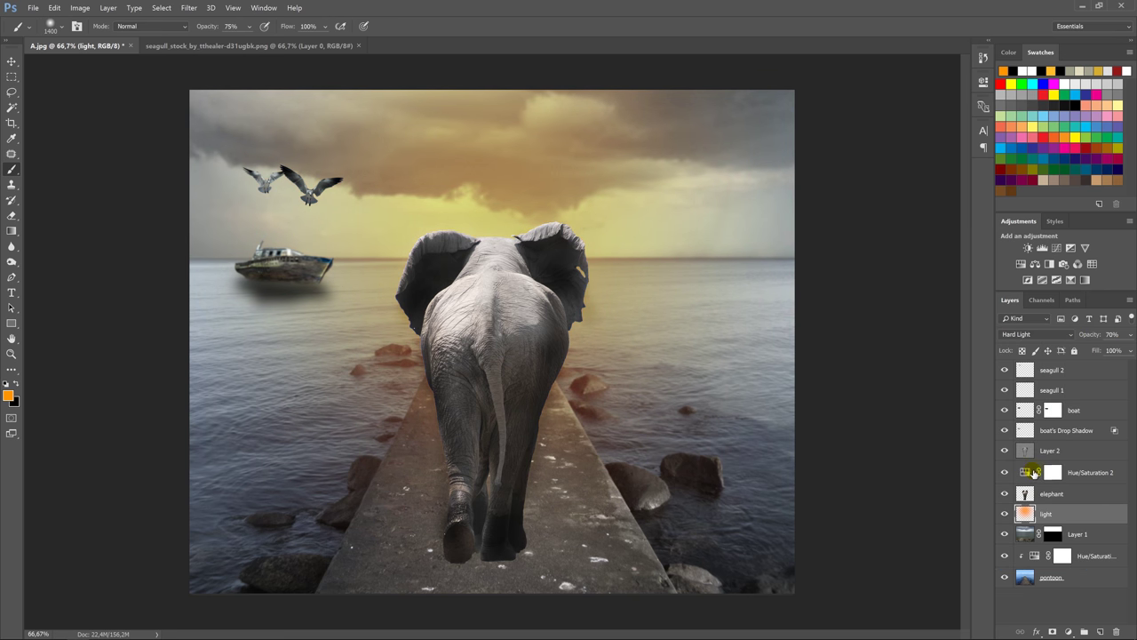
Step: Add a drop shadow effect to the elephant layer
{"action": "left_click", "coordinate": [1026, 492]}
{"action": "double_click", "coordinate": [1026, 495]}
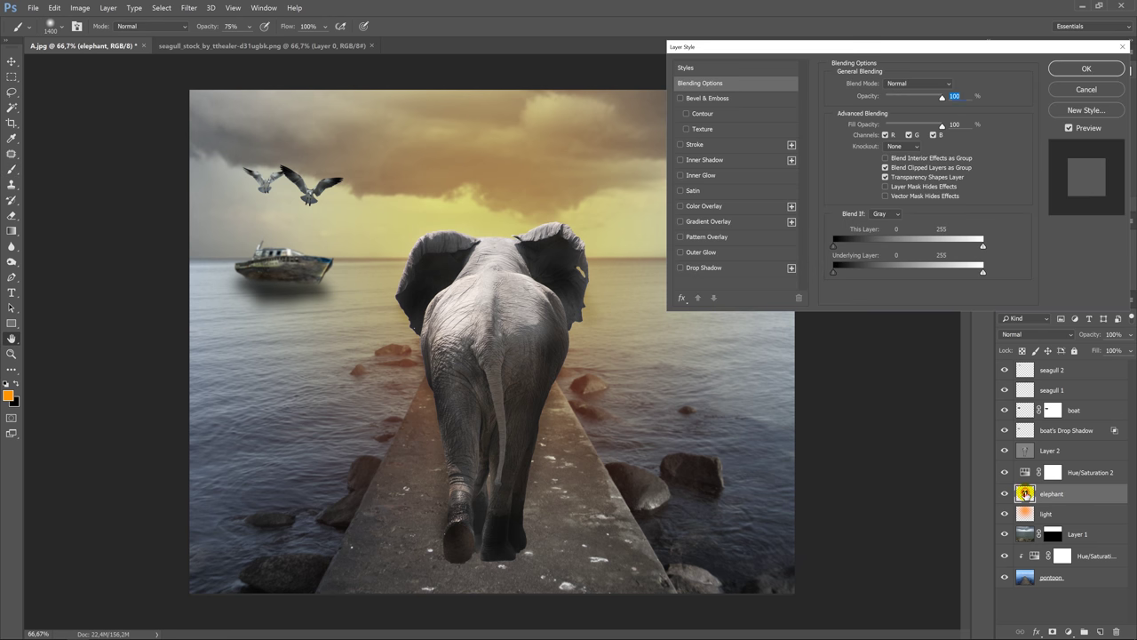
{"action": "left_click", "coordinate": [707, 268]}
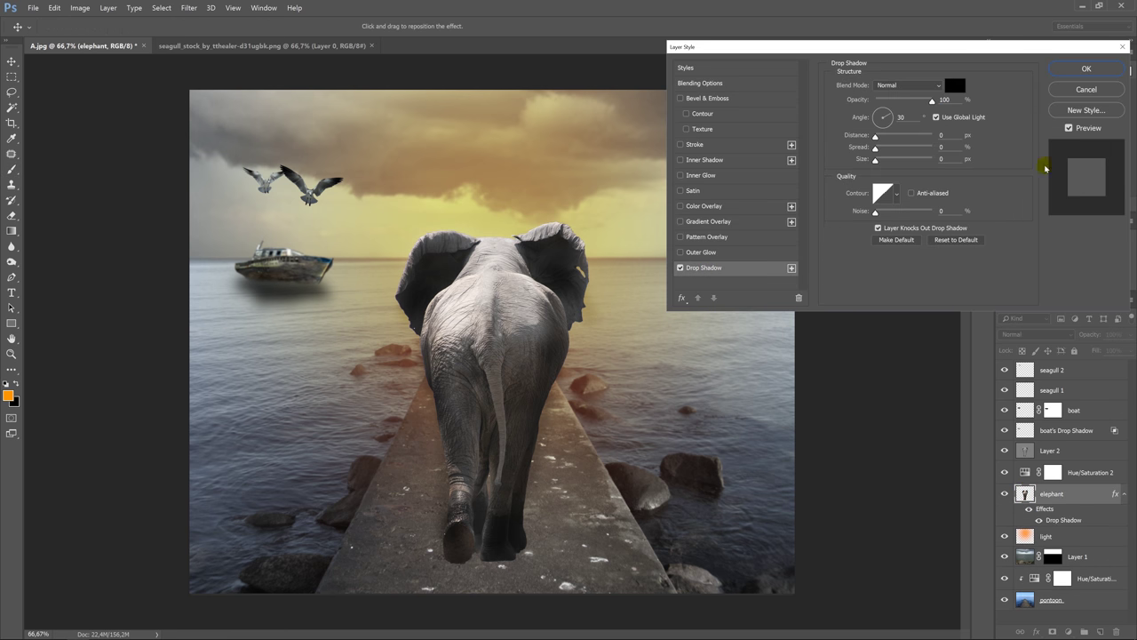
{"action": "left_click", "coordinate": [1087, 70]}
{"action": "key", "text": "b"}
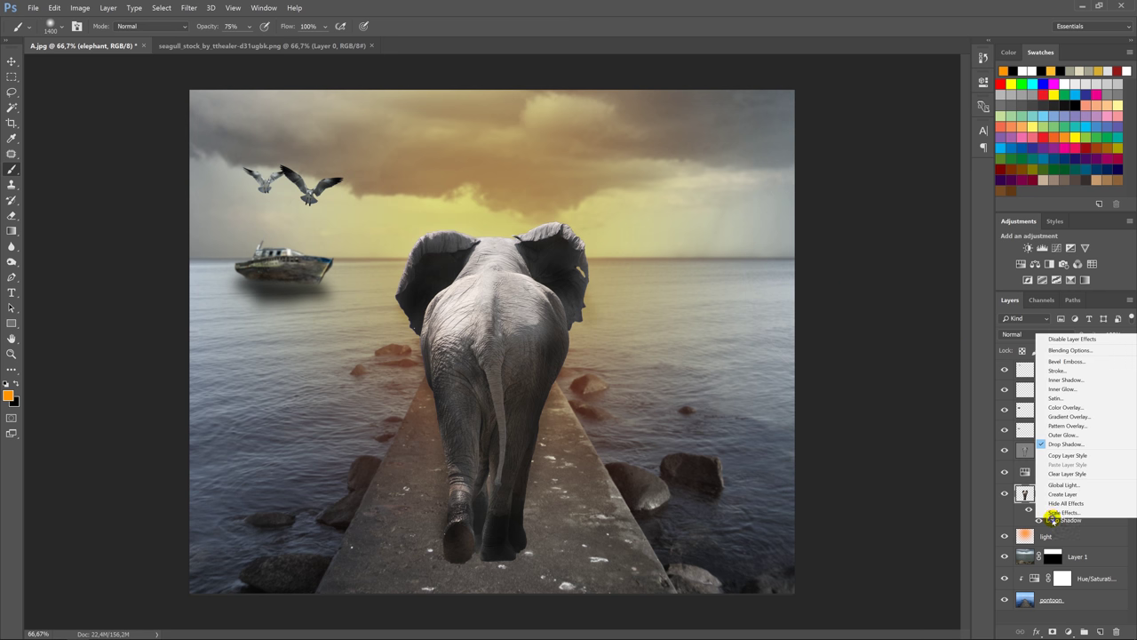
Step: Convert the elephant's drop shadow into its own layer and select it
{"action": "right_click", "coordinate": [1038, 511]}
{"action": "left_click", "coordinate": [1062, 494]}
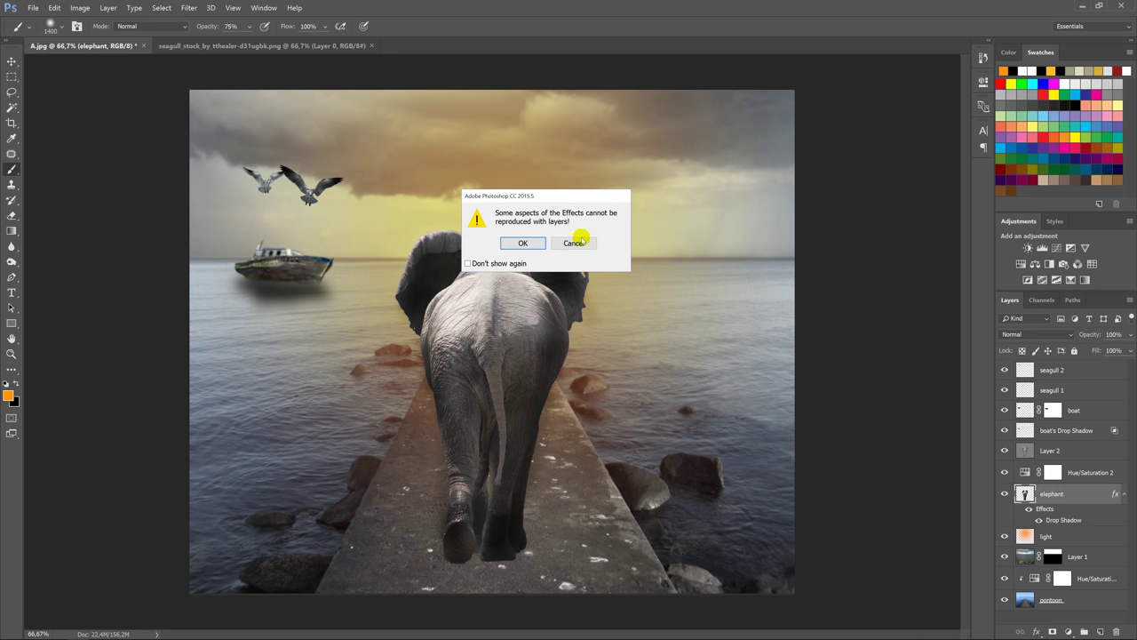
{"action": "left_click", "coordinate": [522, 245]}
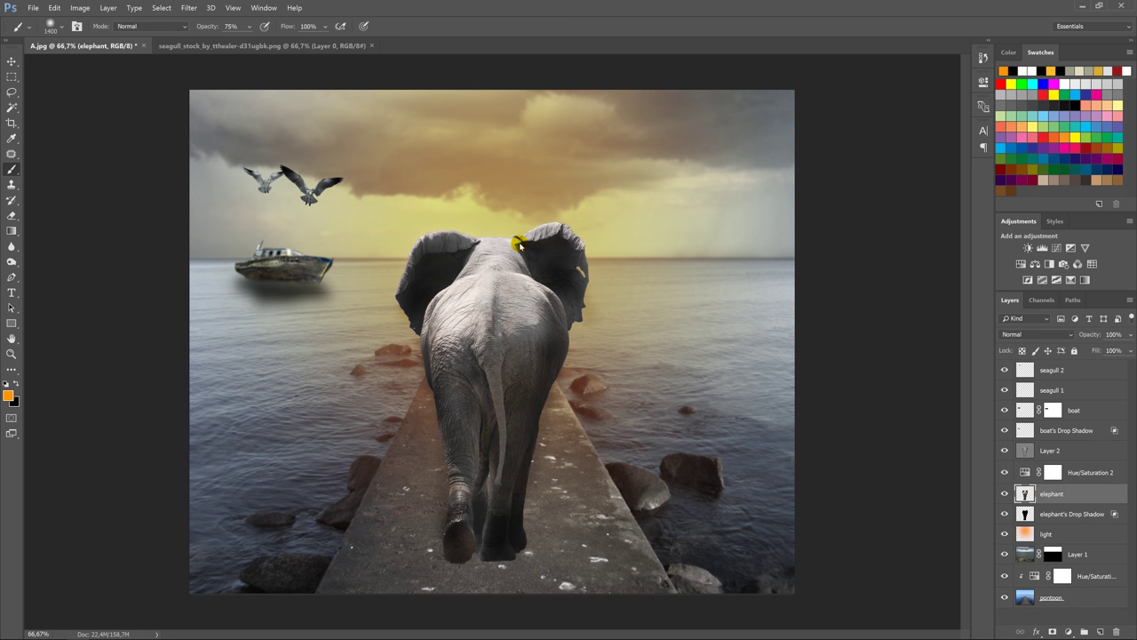
{"action": "left_click", "coordinate": [1093, 514]}
Step: Flip the elephant's shadow, squash it to about -28% height, and tuck it under the feet
{"action": "key", "text": "ctrl+t"}
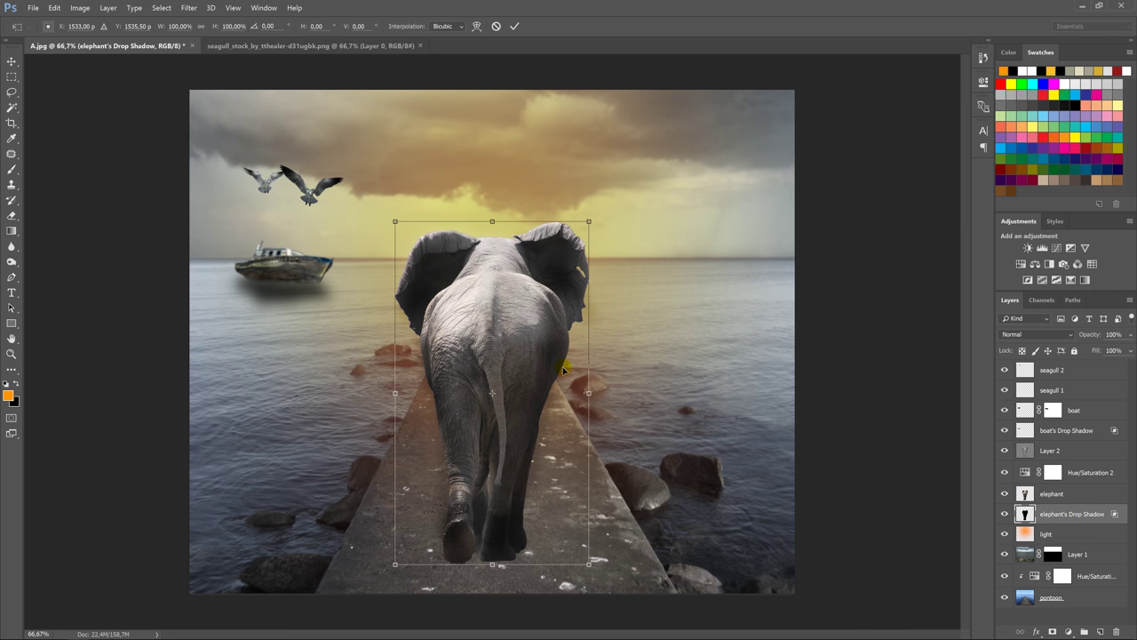
{"action": "key", "text": "ctrl+minus"}
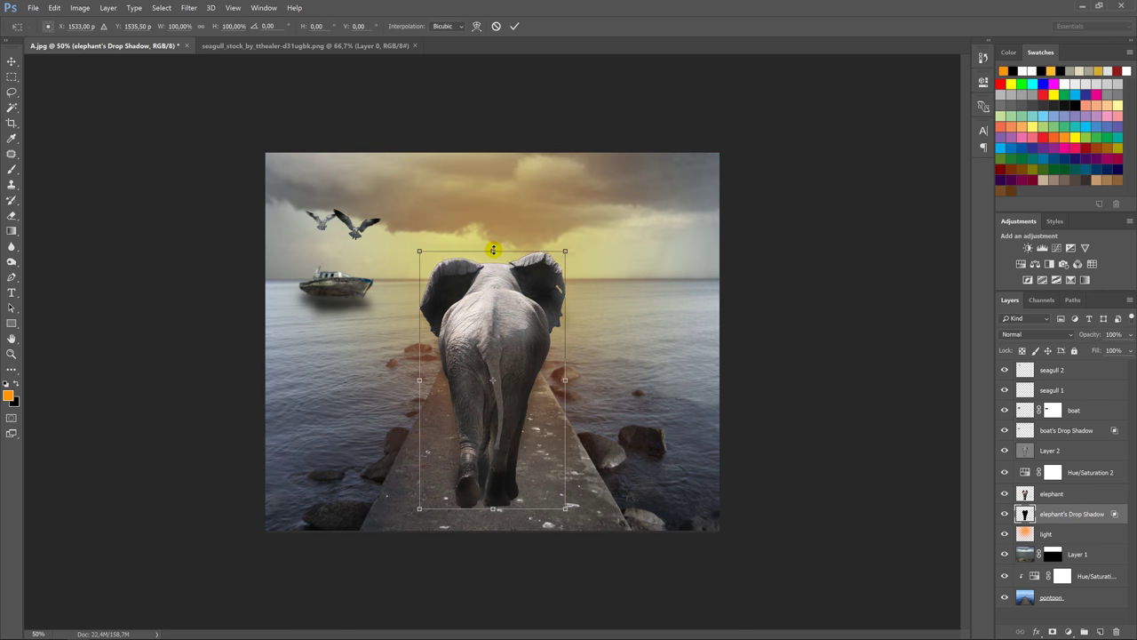
{"action": "left_click_drag", "start_coordinate": [494, 249], "coordinate": [475, 615]}
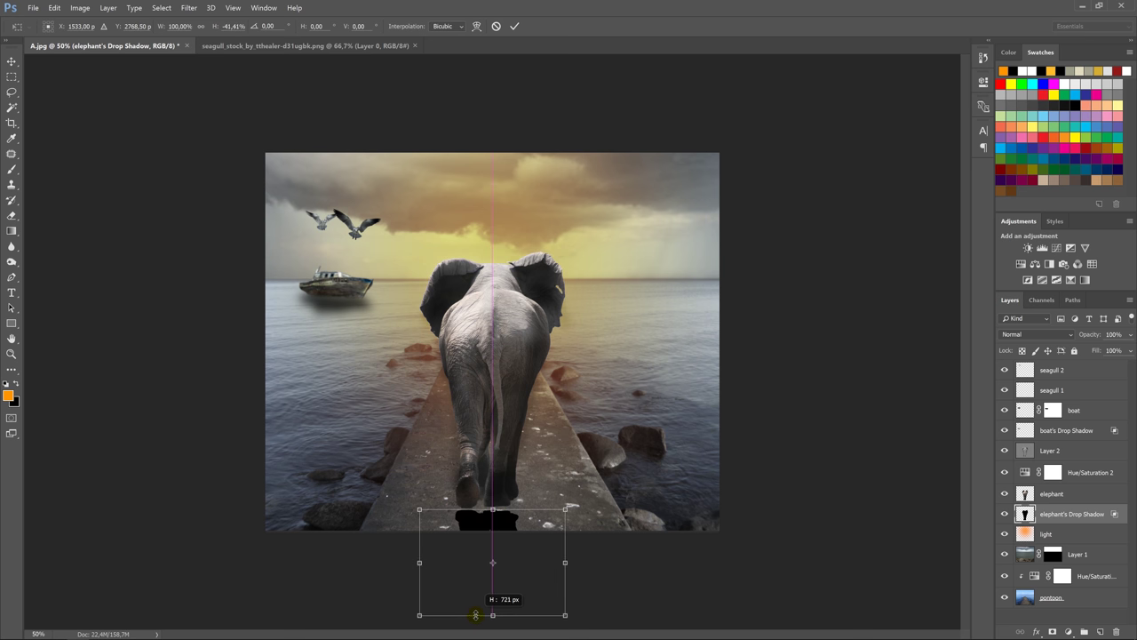
{"action": "left_click_drag", "start_coordinate": [476, 615], "coordinate": [483, 580]}
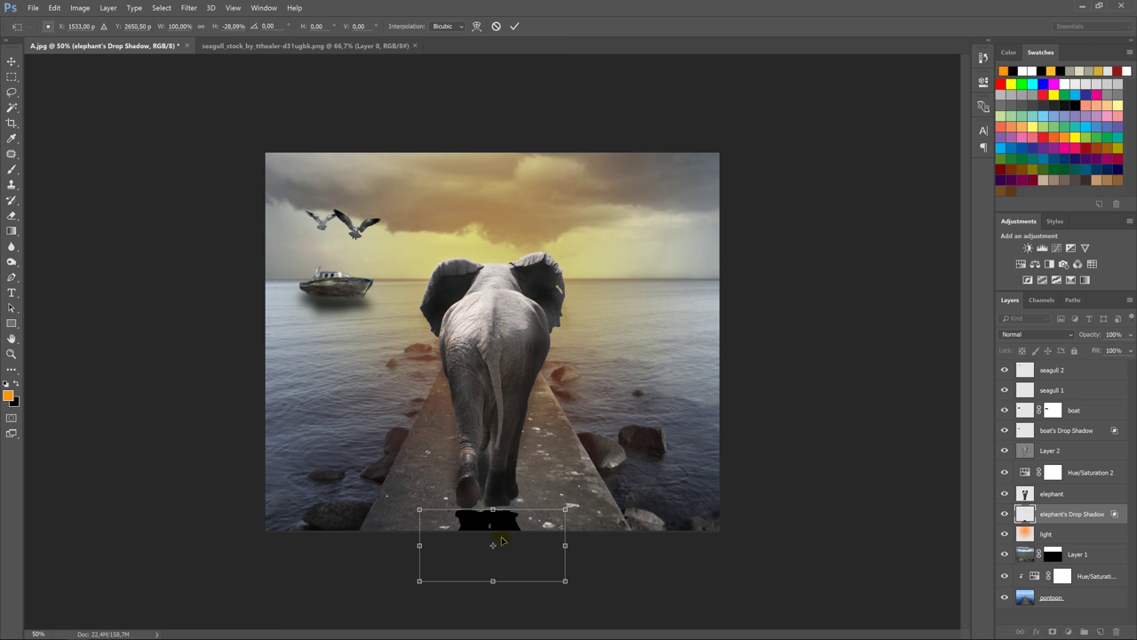
{"action": "left_click_drag", "start_coordinate": [503, 517], "coordinate": [505, 502]}
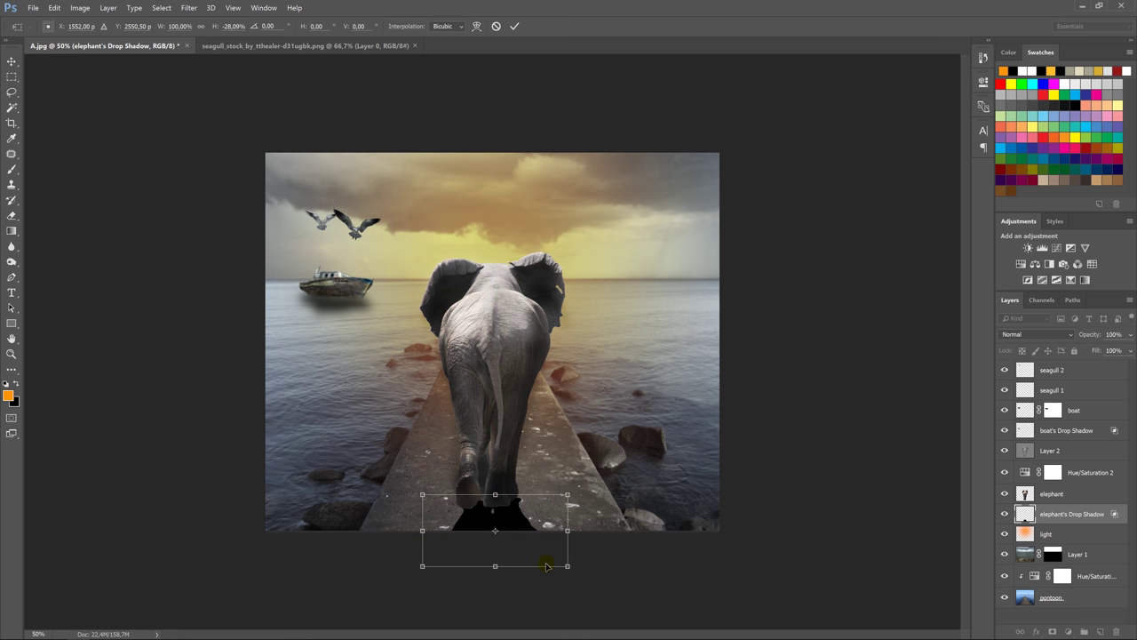
{"action": "key", "text": "Return"}
{"action": "key", "text": "b"}
{"action": "key", "text": "ctrl+plus"}
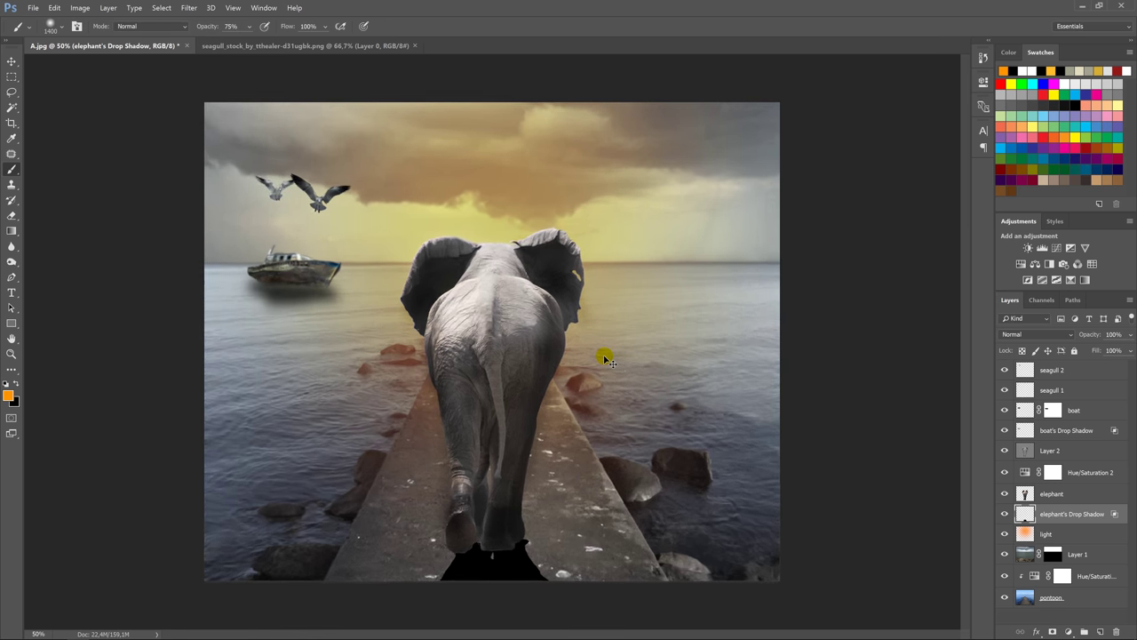
{"action": "key", "text": "bracketleft"}
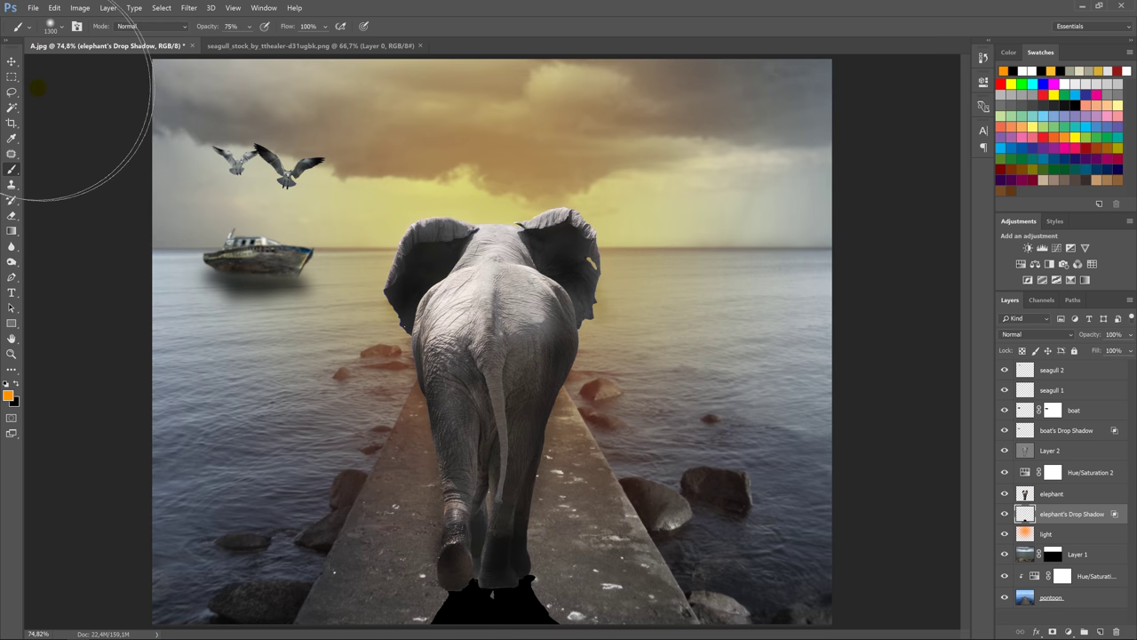
{"action": "left_click", "coordinate": [12, 62]}
Step: Apply a 7.0-pixel Gaussian Blur to the elephant's shadow beneath its feet
{"action": "left_click", "coordinate": [190, 9]}
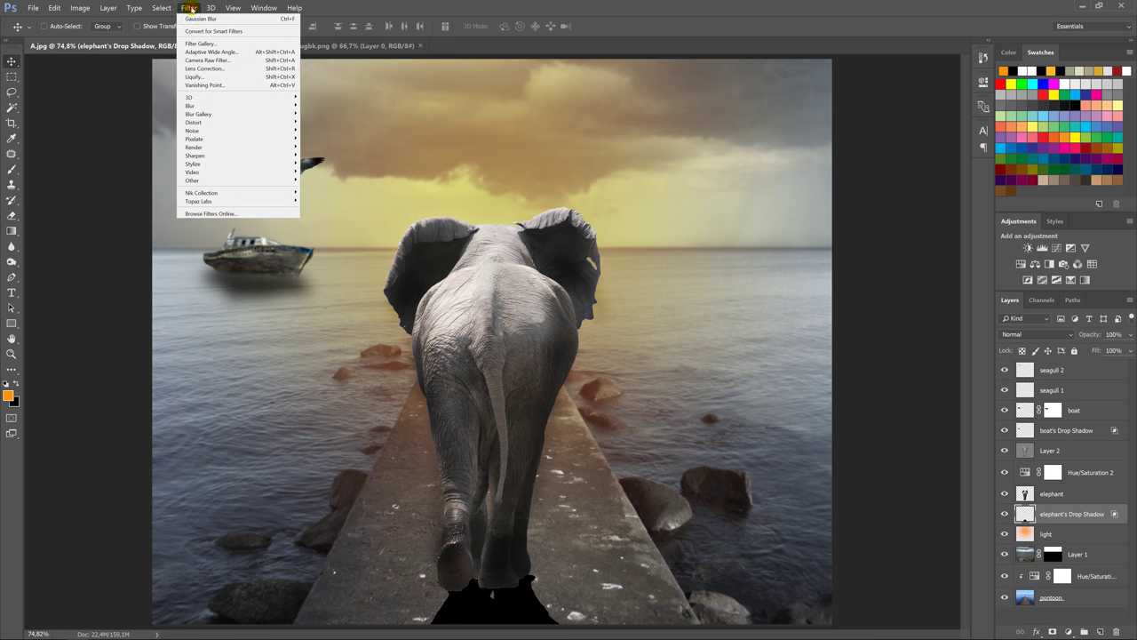
{"action": "mouse_move", "coordinate": [204, 106]}
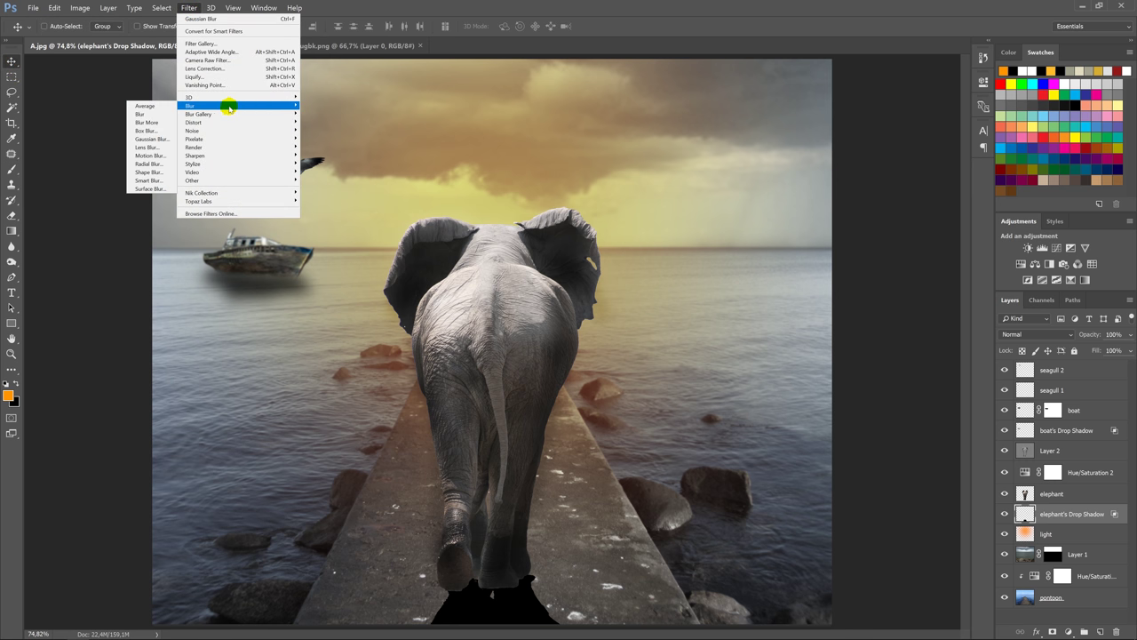
{"action": "left_click", "coordinate": [149, 138]}
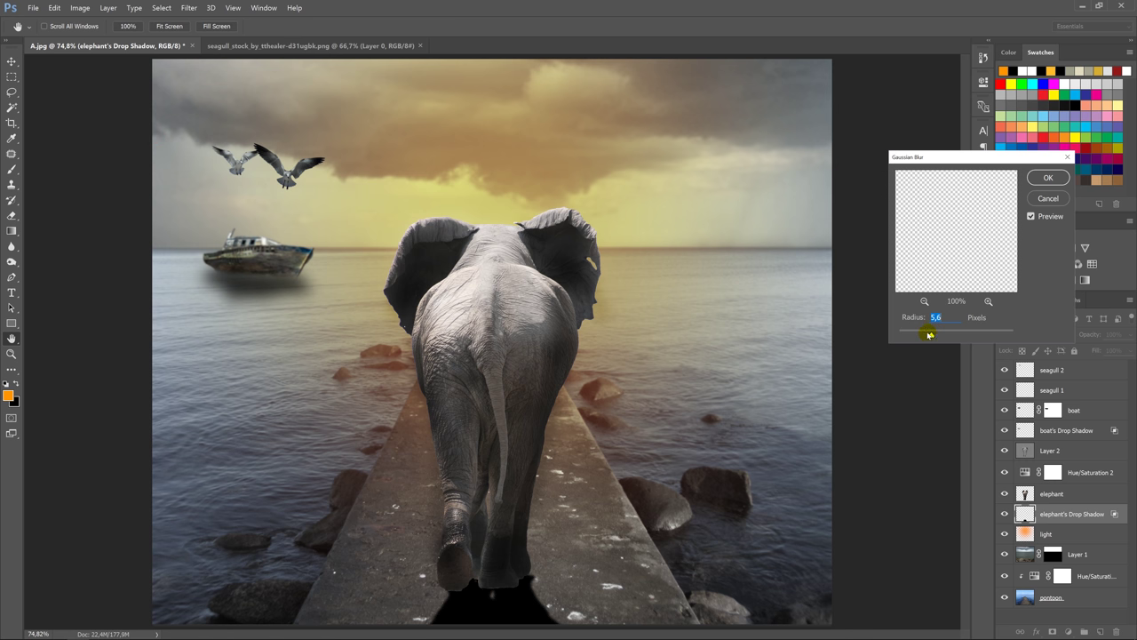
{"action": "left_click", "coordinate": [1044, 178]}
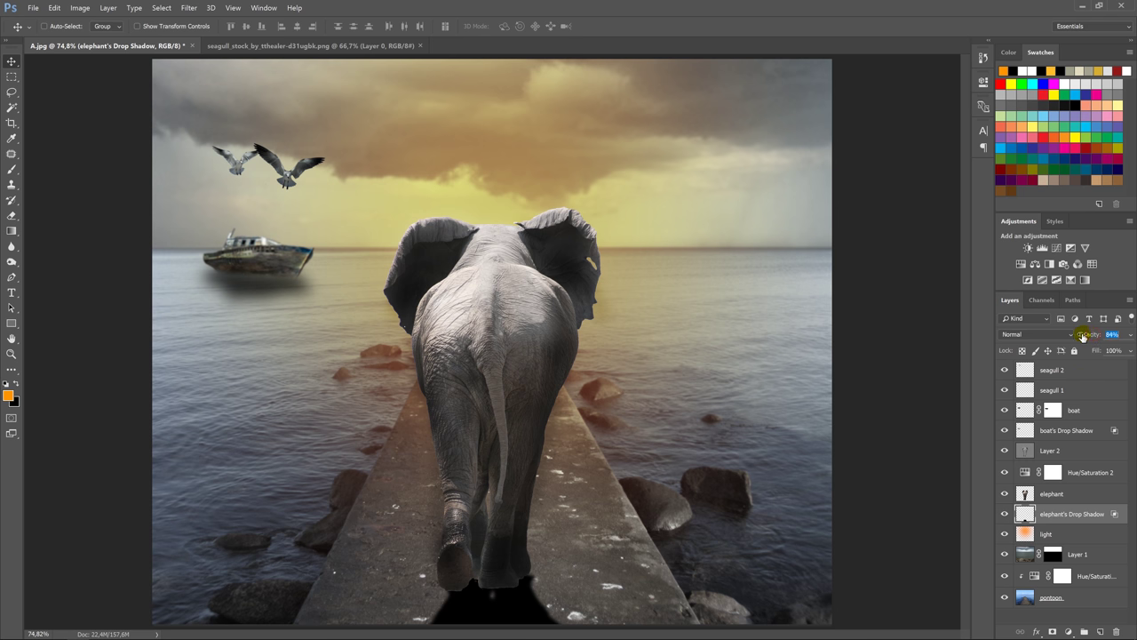
Step: Lower the elephant shadow layer's opacity to 65%
{"action": "left_click_drag", "start_coordinate": [1082, 335], "coordinate": [1074, 335]}
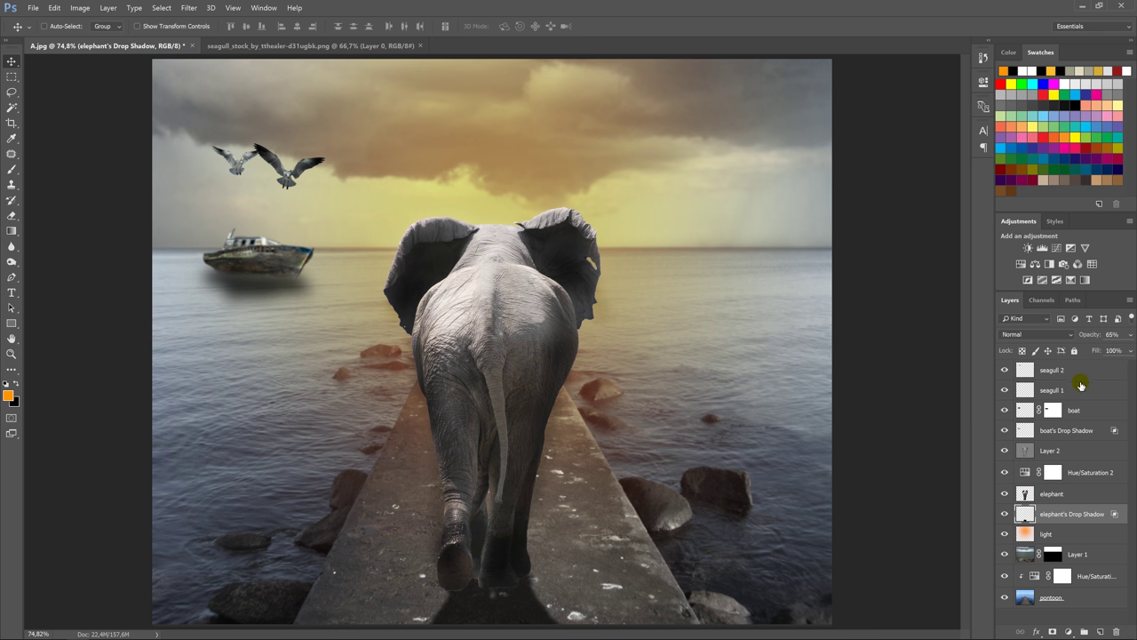
{"action": "left_click", "coordinate": [1084, 373]}
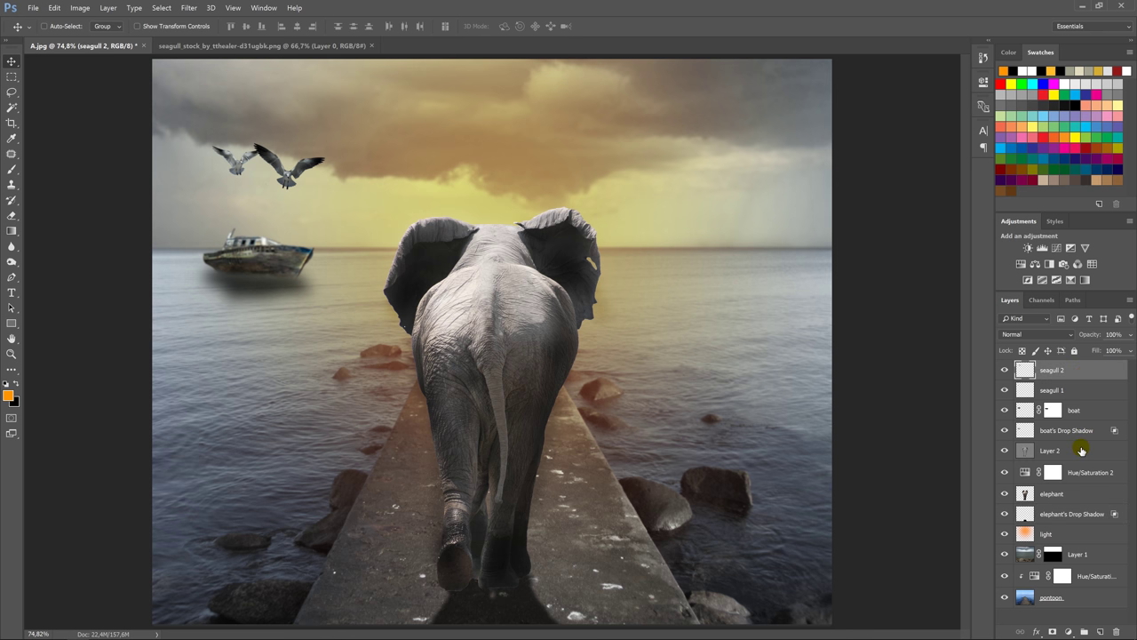
{"action": "left_click", "coordinate": [1081, 598]}
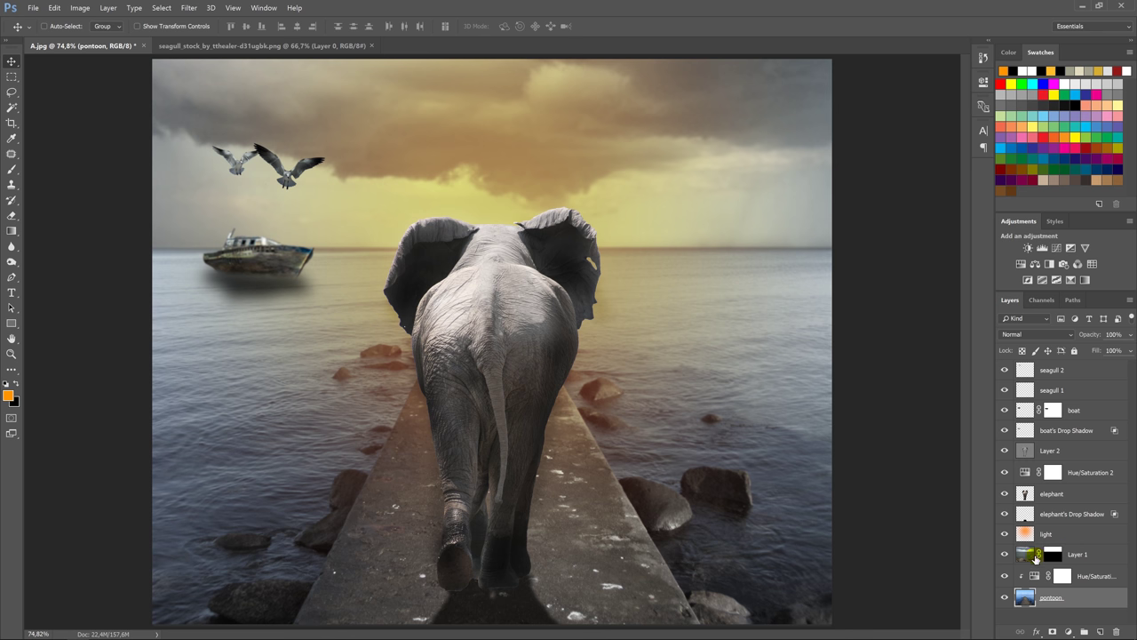
Step: Raise the pontoon's Hue/Saturation 1 saturation to +3
{"action": "left_click", "coordinate": [1034, 578]}
{"action": "double_click", "coordinate": [1034, 577]}
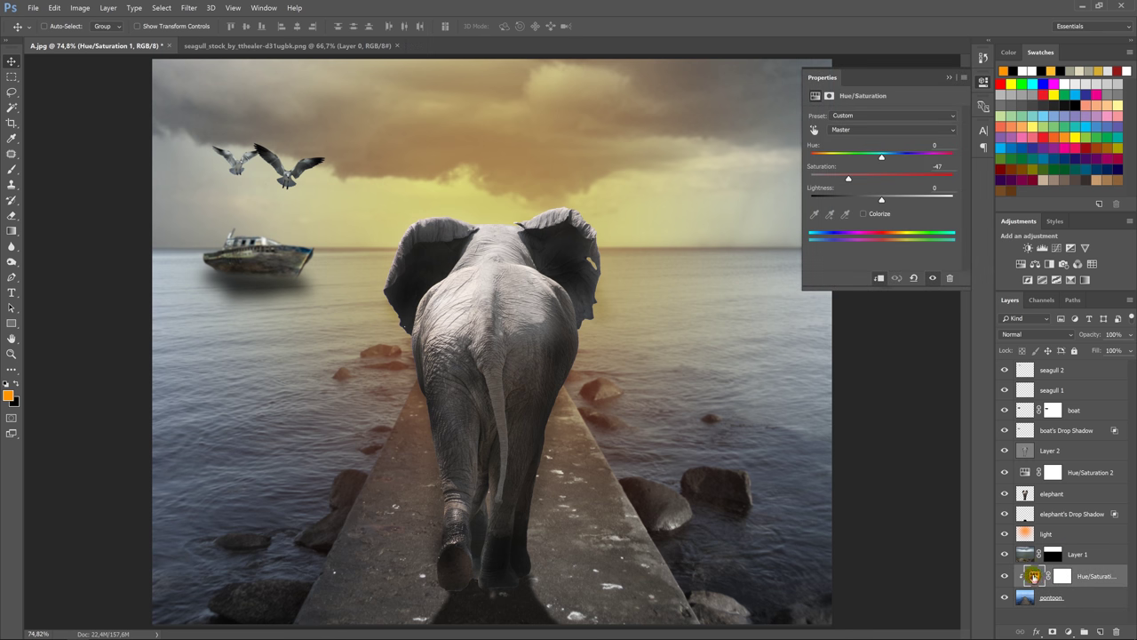
{"action": "left_click_drag", "start_coordinate": [854, 182], "coordinate": [879, 180]}
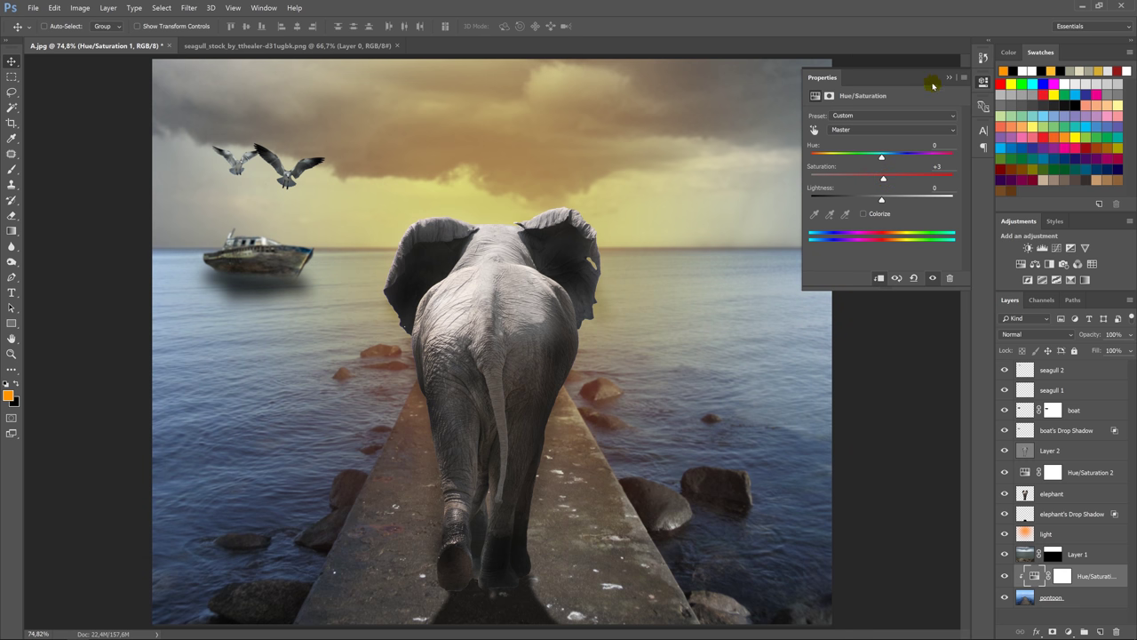
{"action": "left_click", "coordinate": [947, 79]}
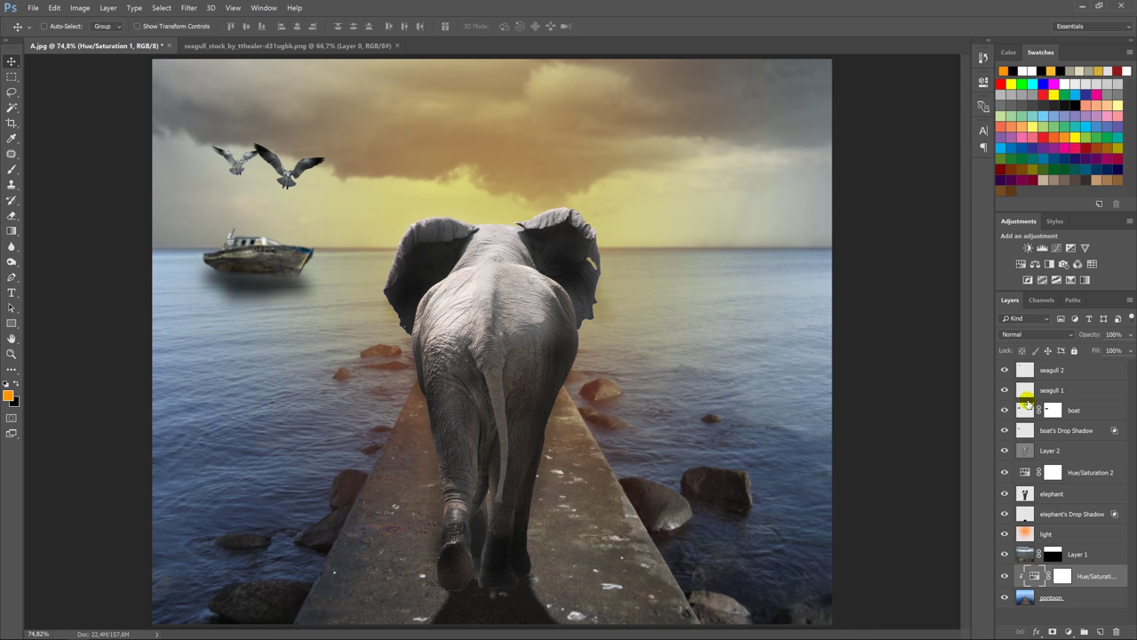
{"action": "left_click", "coordinate": [1027, 559]}
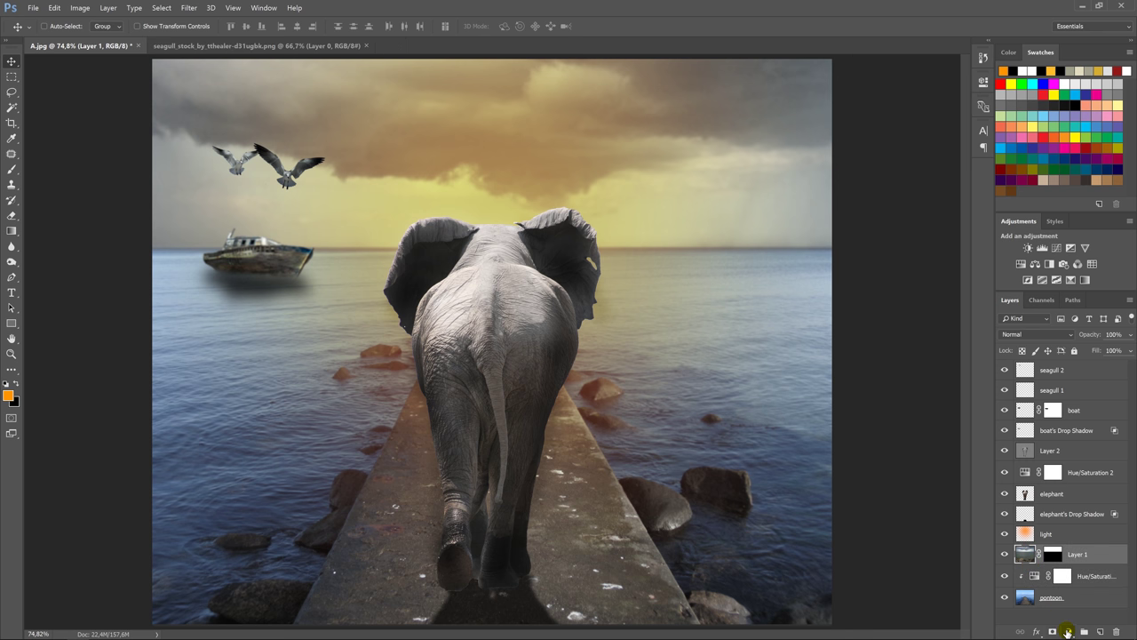
{"action": "left_click", "coordinate": [1067, 631]}
{"action": "left_click", "coordinate": [1082, 531]}
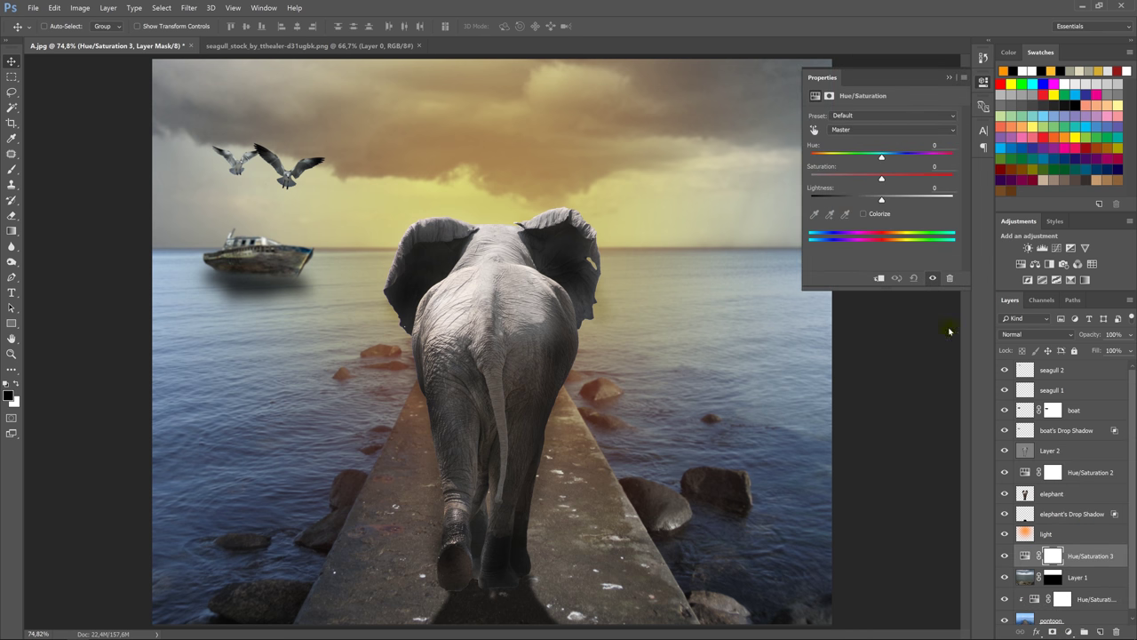
{"action": "left_click", "coordinate": [880, 279]}
{"action": "left_click", "coordinate": [880, 180]}
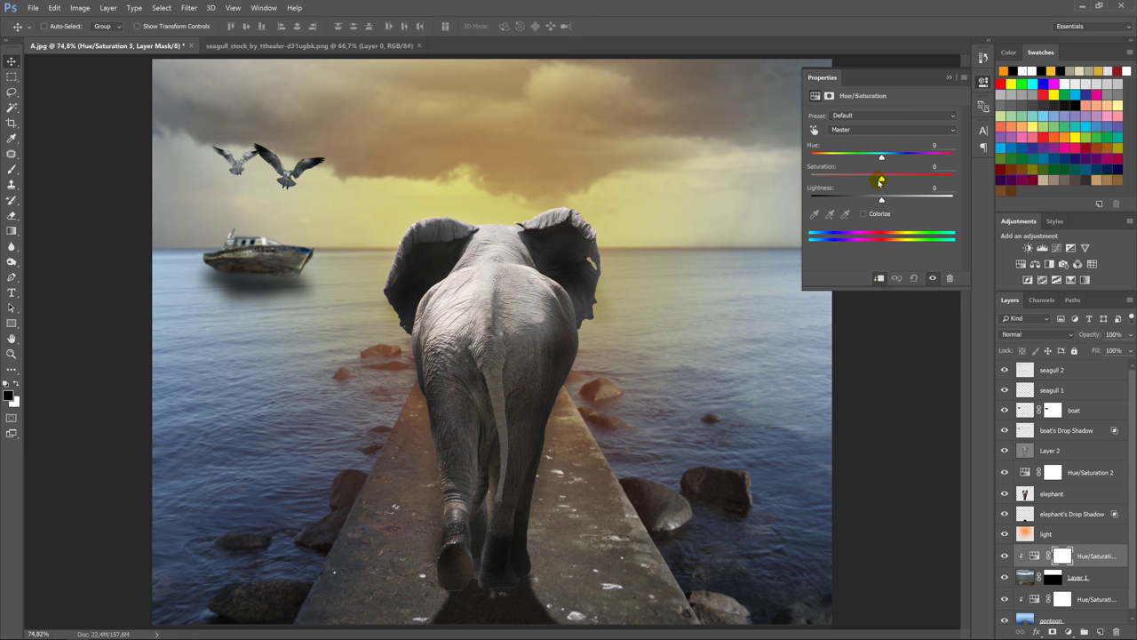
{"action": "left_click", "coordinate": [882, 177]}
{"action": "mouse_move", "coordinate": [880, 158]}
{"action": "left_mouse_down"}
{"action": "mouse_move", "coordinate": [910, 162]}
{"action": "mouse_move", "coordinate": [879, 162]}
{"action": "left_mouse_up"}
{"action": "left_click", "coordinate": [914, 278]}
{"action": "mouse_move", "coordinate": [917, 180]}
{"action": "left_mouse_down"}
{"action": "mouse_move", "coordinate": [947, 179]}
{"action": "mouse_move", "coordinate": [911, 180]}
{"action": "left_mouse_up"}
{"action": "left_click", "coordinate": [912, 276]}
{"action": "left_click", "coordinate": [949, 79]}
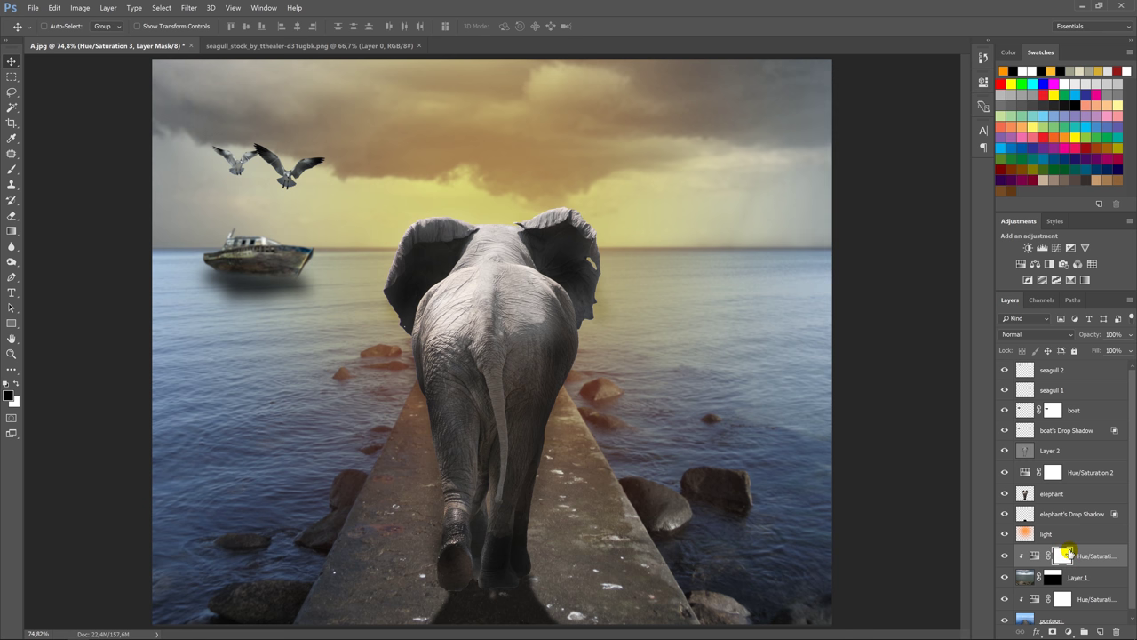
{"action": "key", "text": "Delete"}
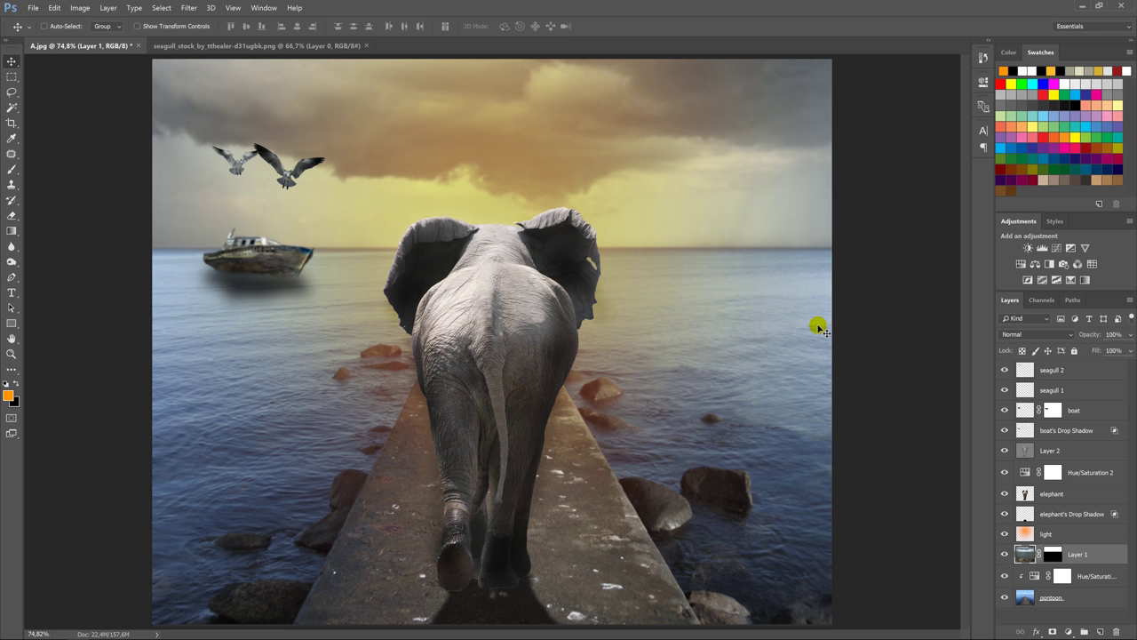
{"action": "left_click", "coordinate": [1071, 376]}
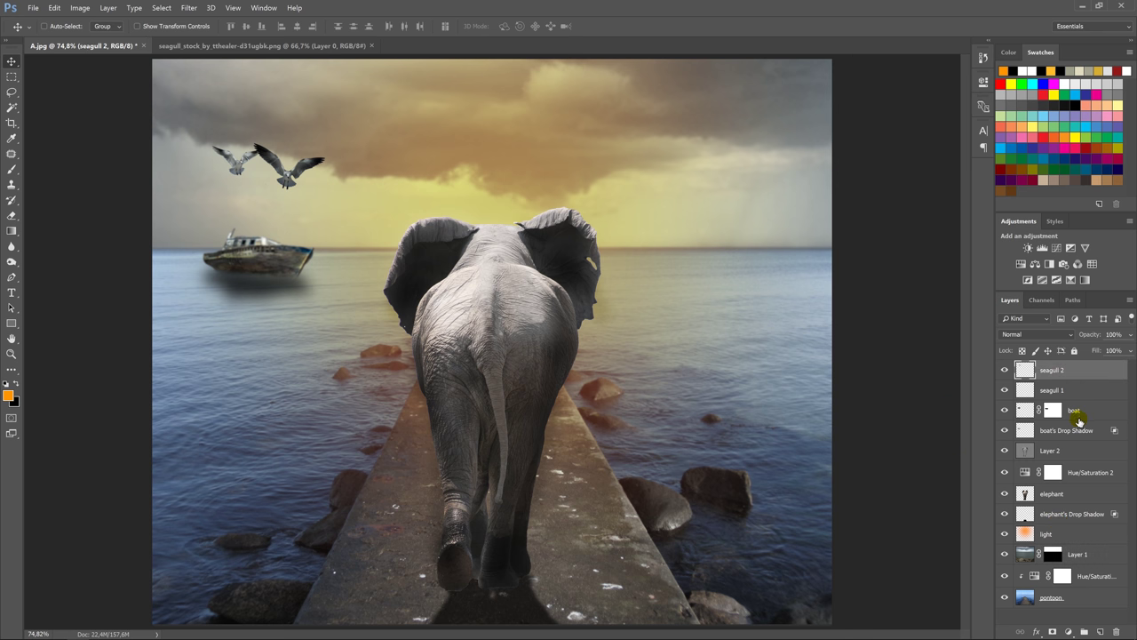
Step: Group the layers down to pontoon and stamp a merged copy on top
{"action": "left_click", "coordinate": [1095, 601], "text": "shift"}
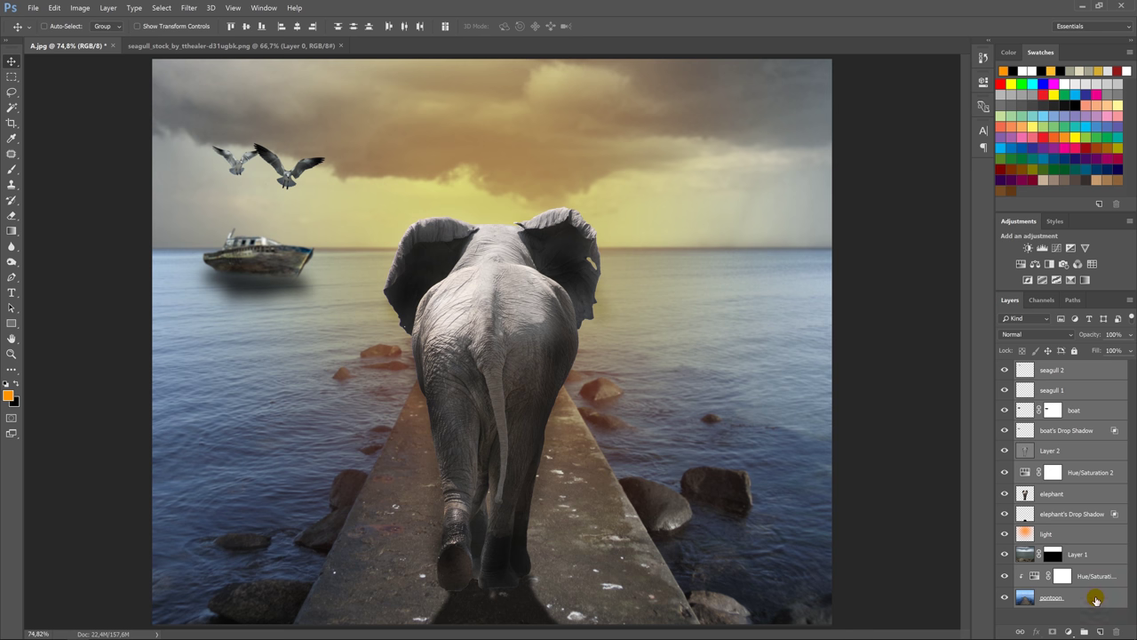
{"action": "key", "text": "ctrl+g"}
{"action": "key", "text": "ctrl+alt+shift+e"}
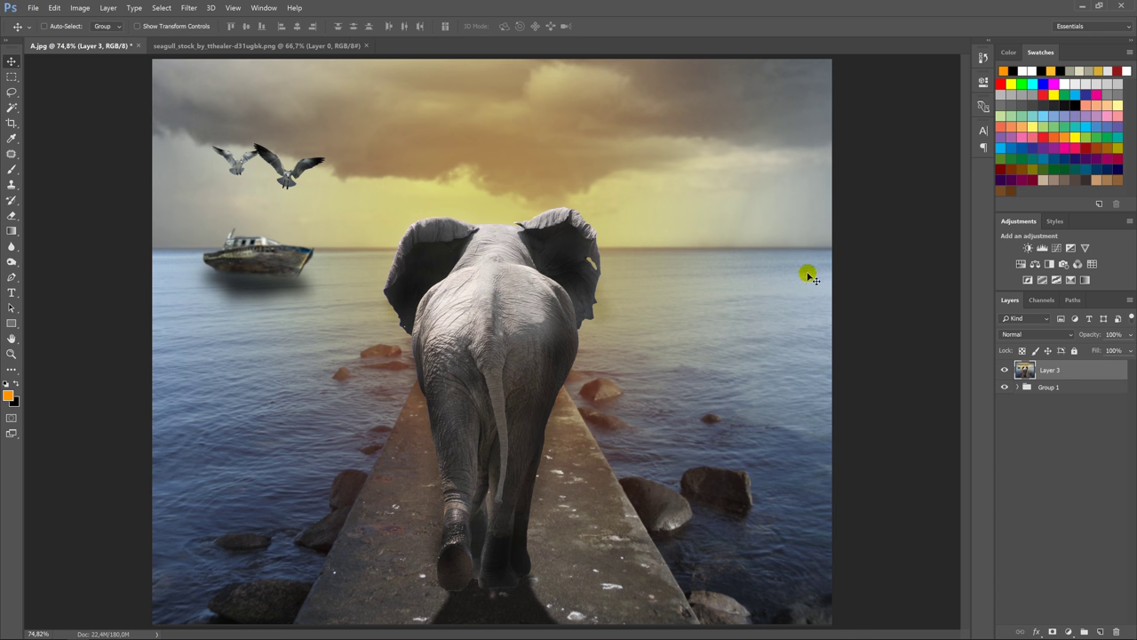
Step: Try an auto Brightness/Contrast adjustment, then delete it and undo to the ungrouped layers
{"action": "left_click", "coordinate": [1028, 248]}
{"action": "left_click", "coordinate": [942, 117]}
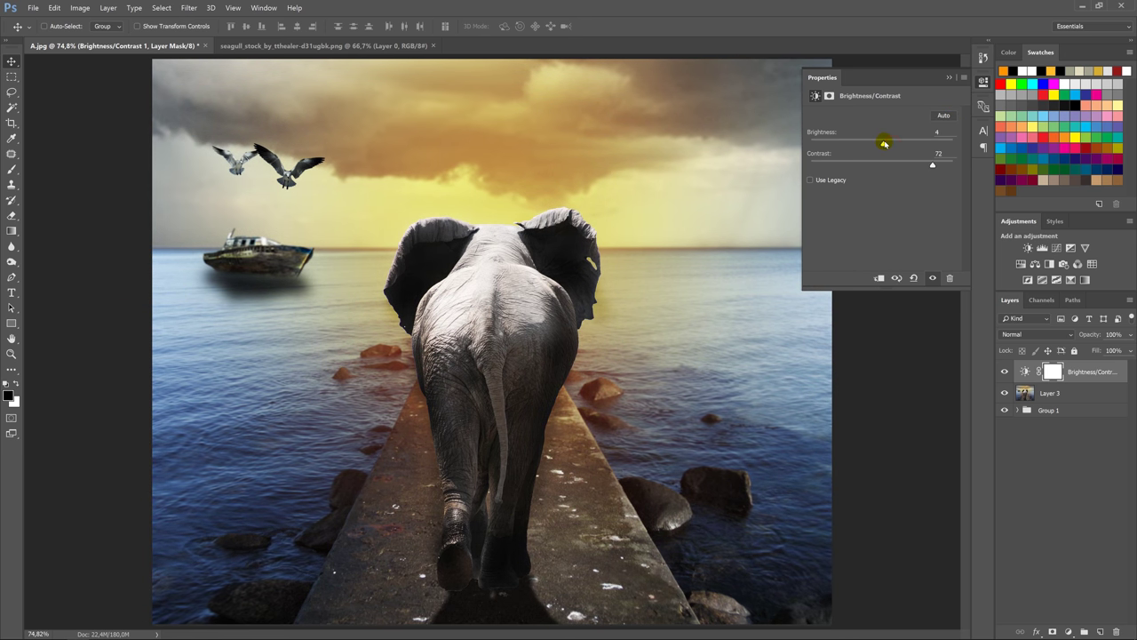
{"action": "left_click", "coordinate": [913, 279]}
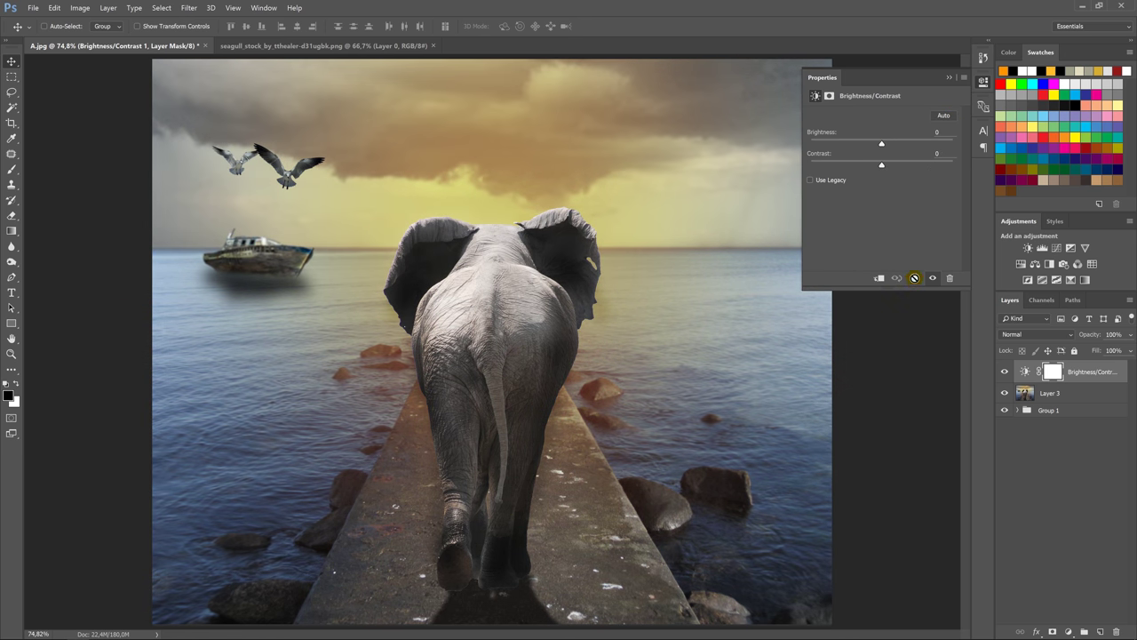
{"action": "left_click", "coordinate": [949, 77]}
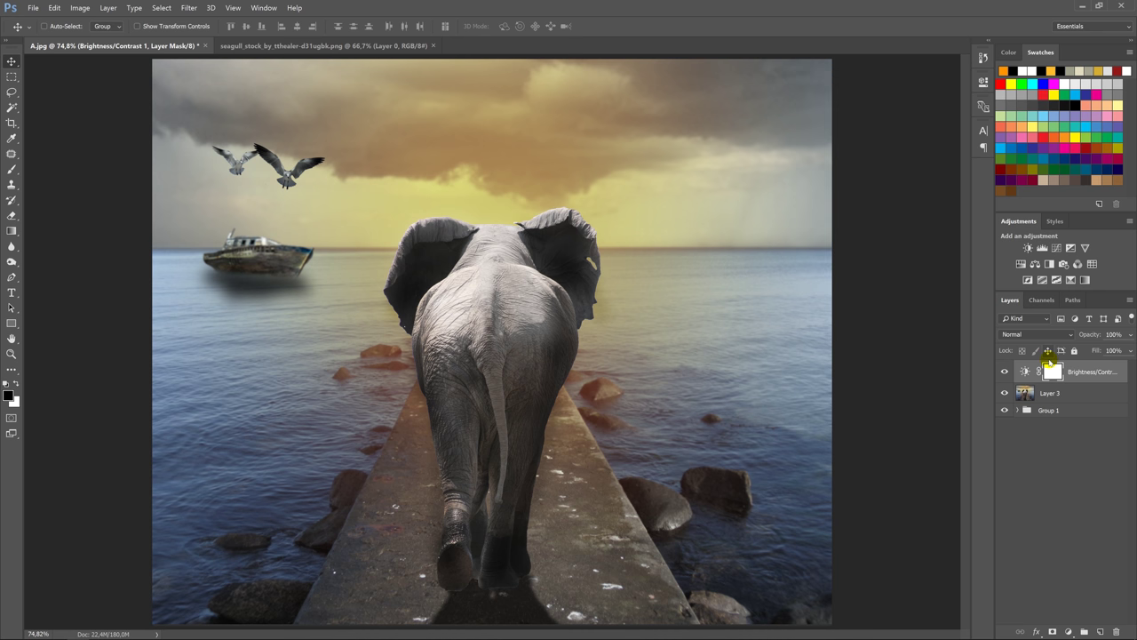
{"action": "key", "text": "Delete"}
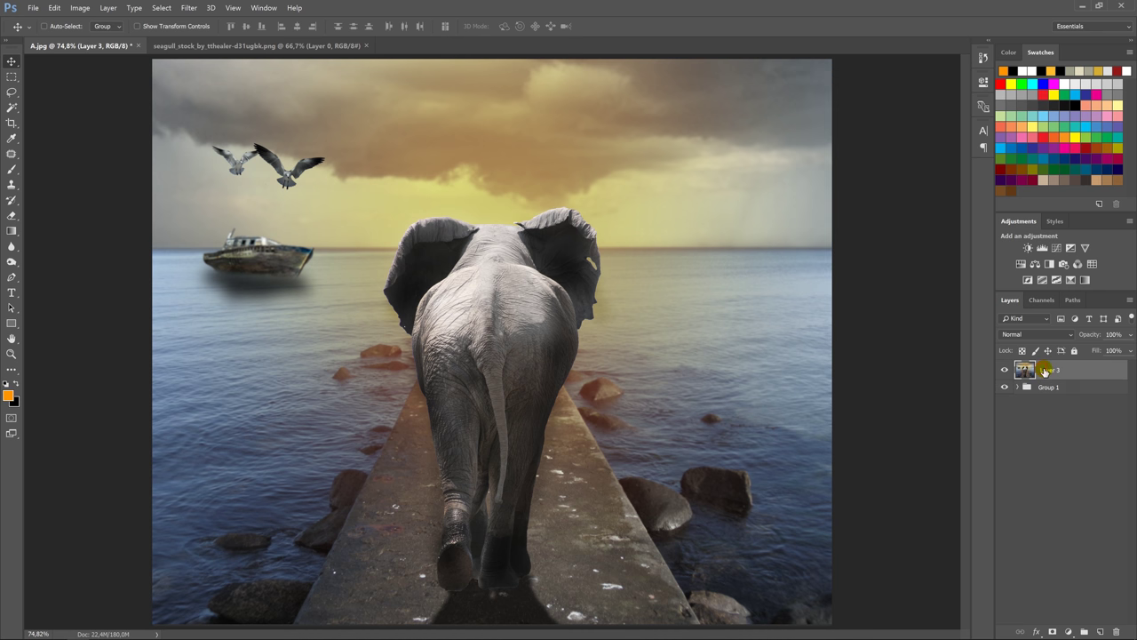
{"action": "key", "text": "ctrl+alt+z"}
{"action": "key", "text": "ctrl+alt+z"}
{"action": "key", "text": "ctrl+alt+z"}
{"action": "key", "text": "ctrl+alt+z"}
{"action": "key", "text": "ctrl+alt+z"}
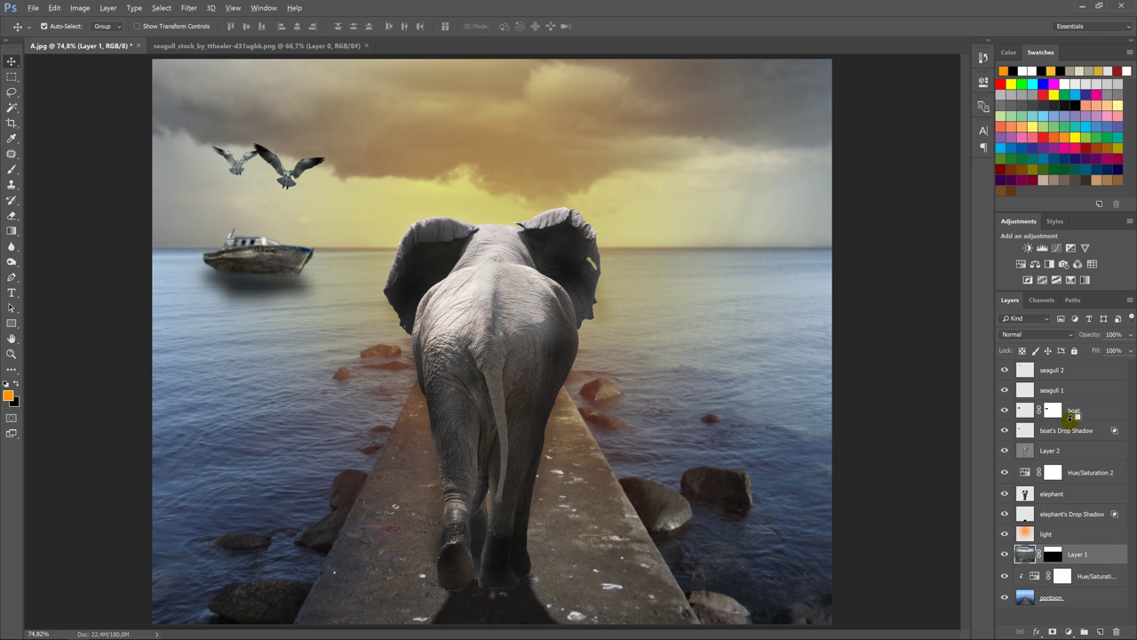
Step: Group seagull 2 through pontoon into Group 1 and stamp merged Layer 3 on top
{"action": "left_click", "coordinate": [1086, 374]}
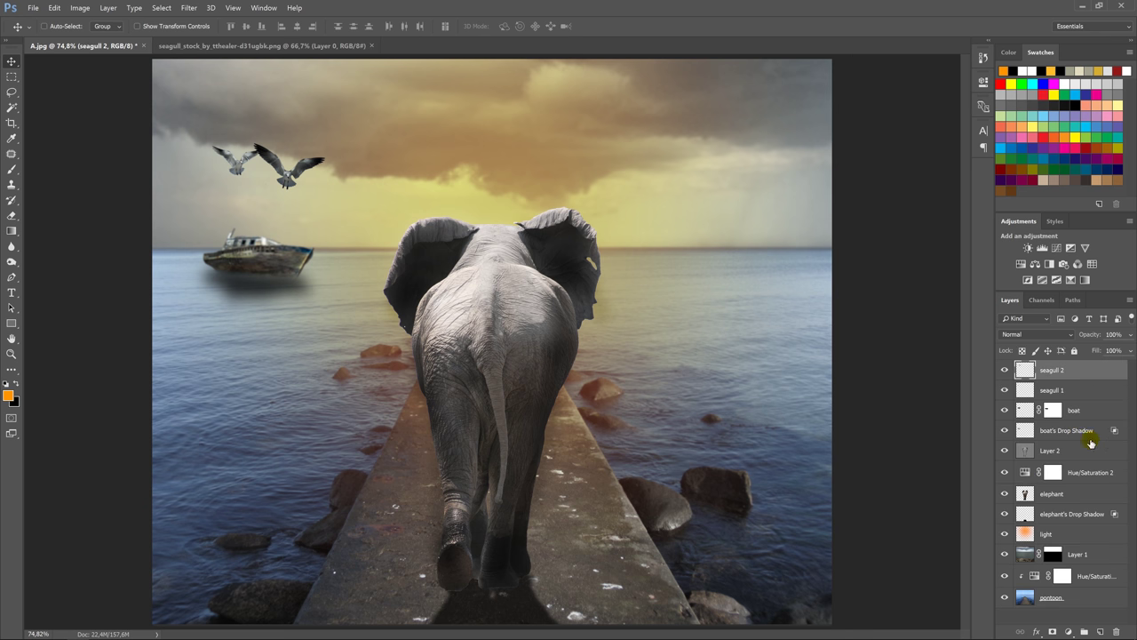
{"action": "left_click", "coordinate": [1097, 603], "text": "shift"}
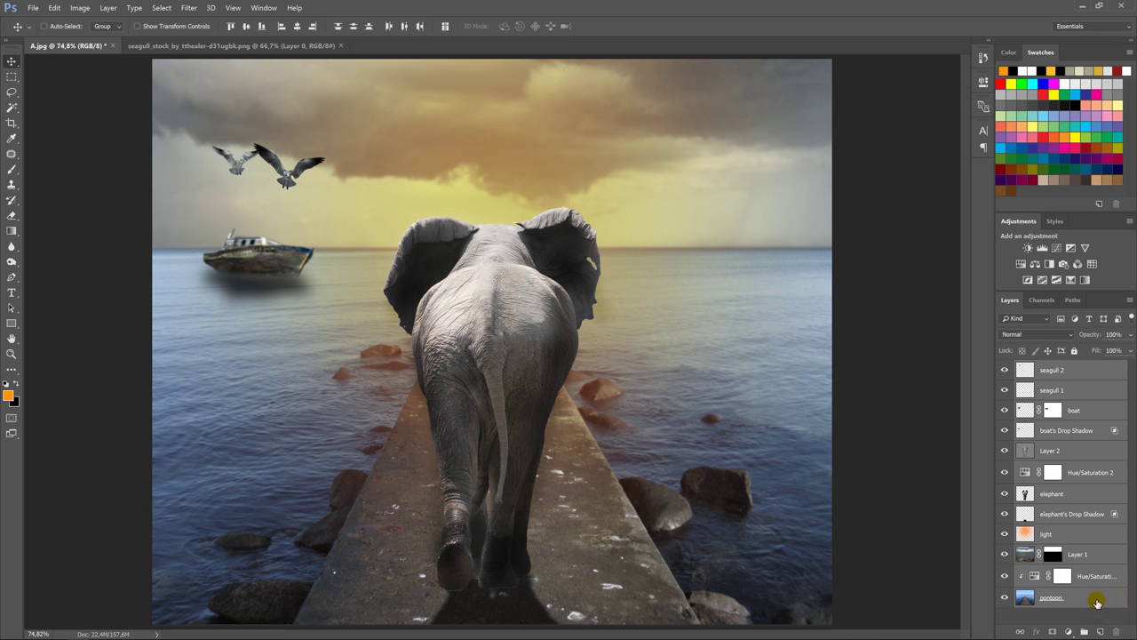
{"action": "key", "text": "ctrl+g"}
{"action": "key", "text": "ctrl+alt+shift+e"}
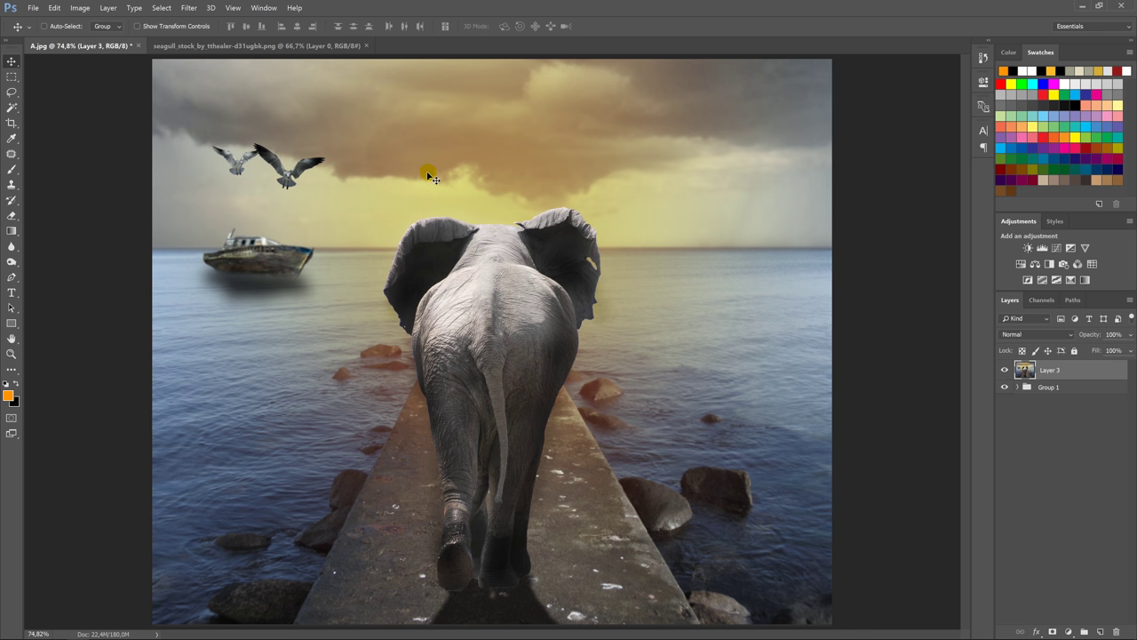
Step: Run the Camera Raw Filter on Layer 3 with Contrast +40 and Clarity +15
{"action": "left_click", "coordinate": [201, 11]}
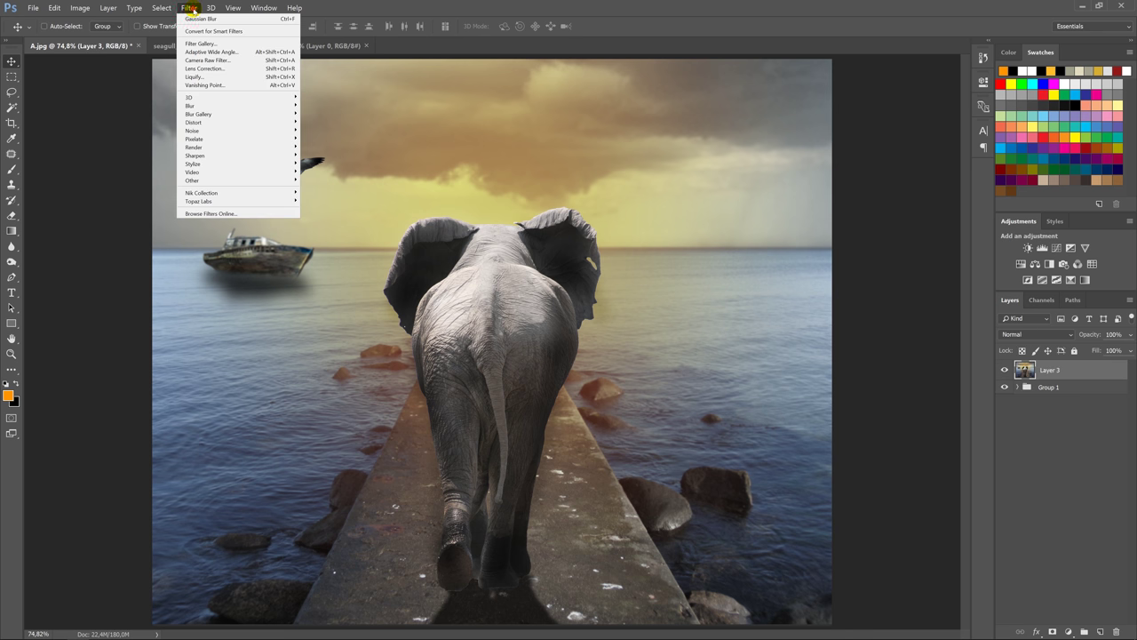
{"action": "left_click", "coordinate": [244, 60]}
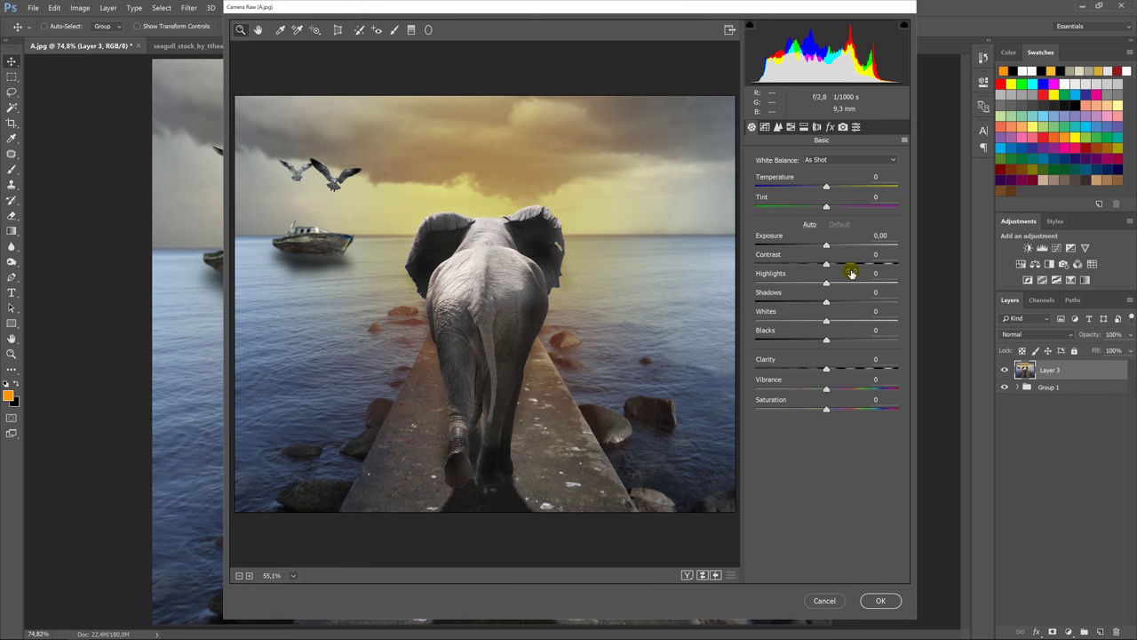
{"action": "left_click_drag", "start_coordinate": [827, 264], "coordinate": [854, 264]}
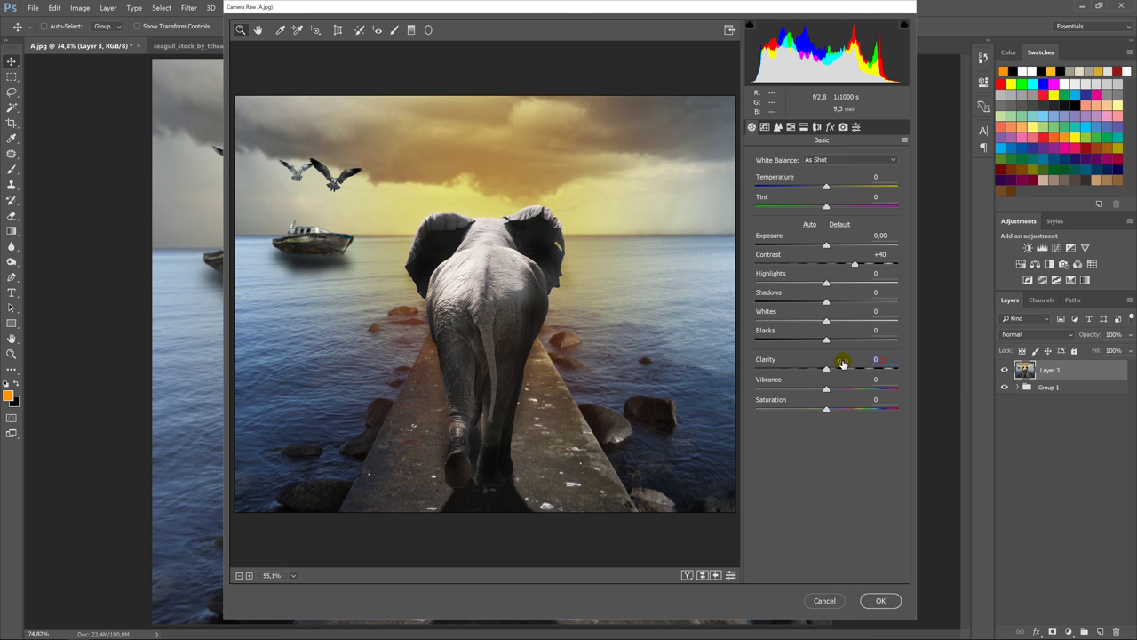
{"action": "mouse_move", "coordinate": [841, 363]}
{"action": "left_mouse_down"}
{"action": "mouse_move", "coordinate": [875, 397]}
{"action": "mouse_move", "coordinate": [868, 405]}
{"action": "left_mouse_up"}
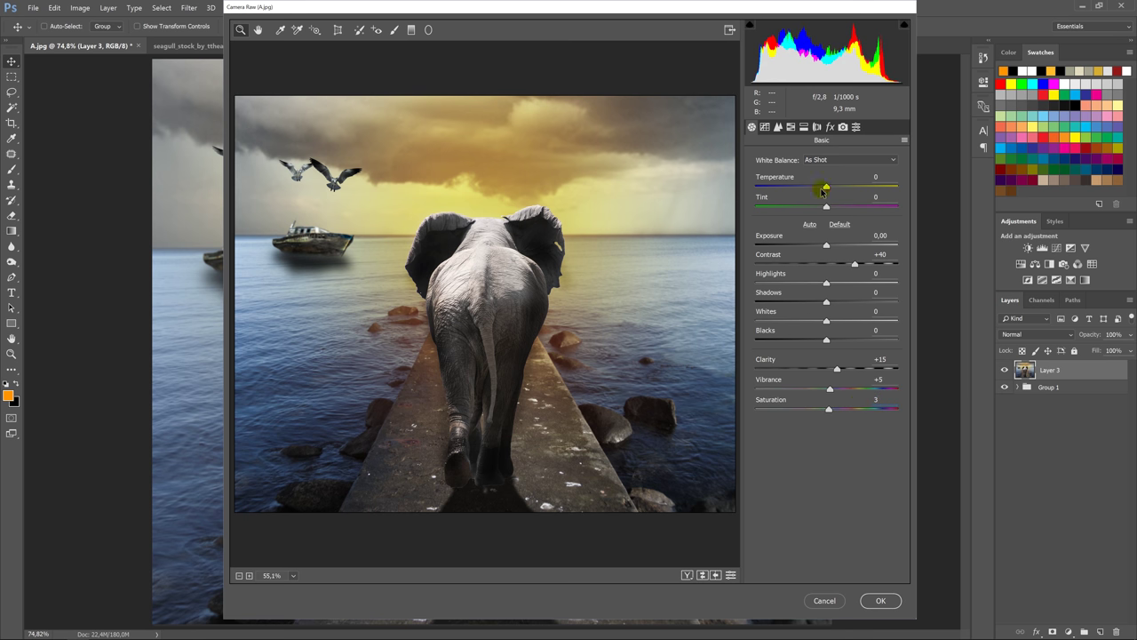
Step: Add -14 lens vignetting and +8 Dehaze, then apply the Camera Raw filter
{"action": "left_click", "coordinate": [817, 127]}
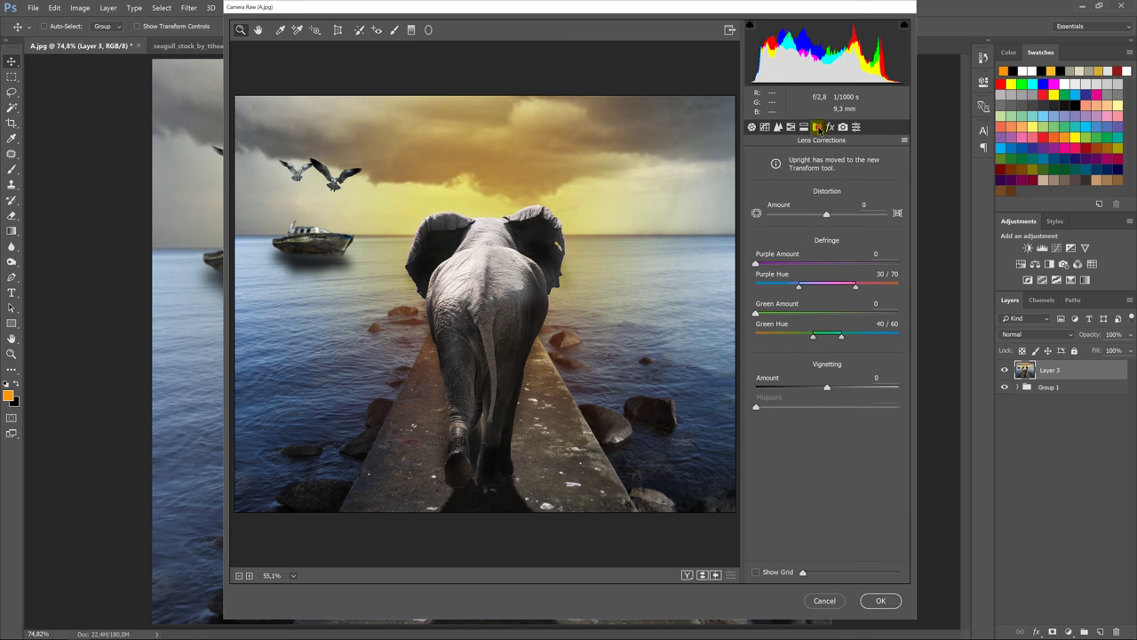
{"action": "left_click_drag", "start_coordinate": [826, 388], "coordinate": [816, 384]}
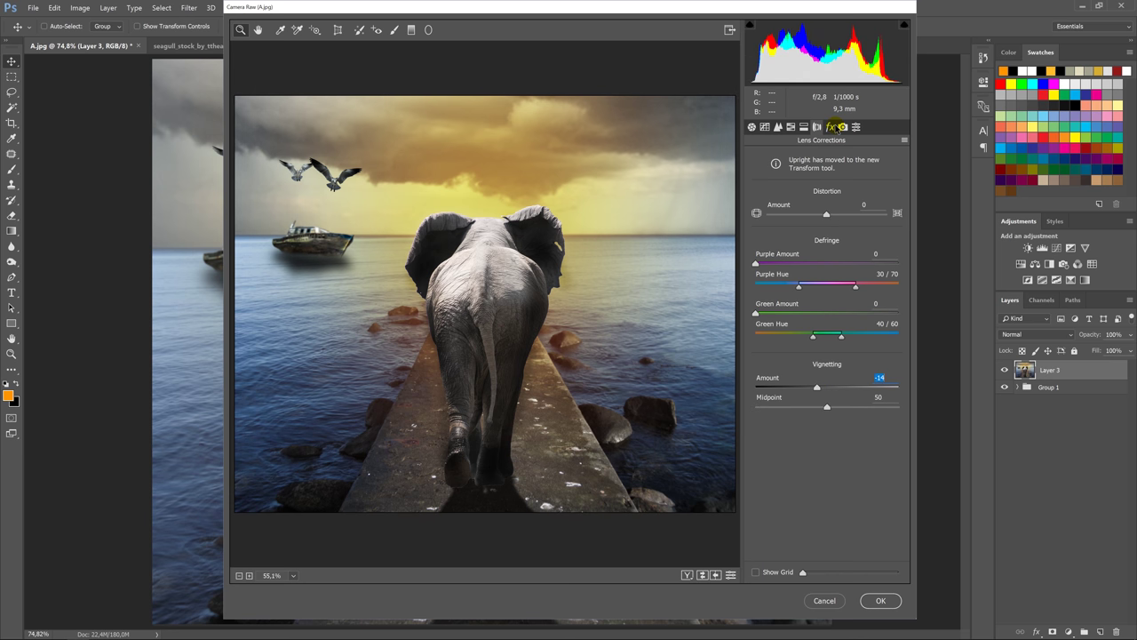
{"action": "left_click", "coordinate": [832, 127]}
{"action": "left_click_drag", "start_coordinate": [835, 181], "coordinate": [832, 179]}
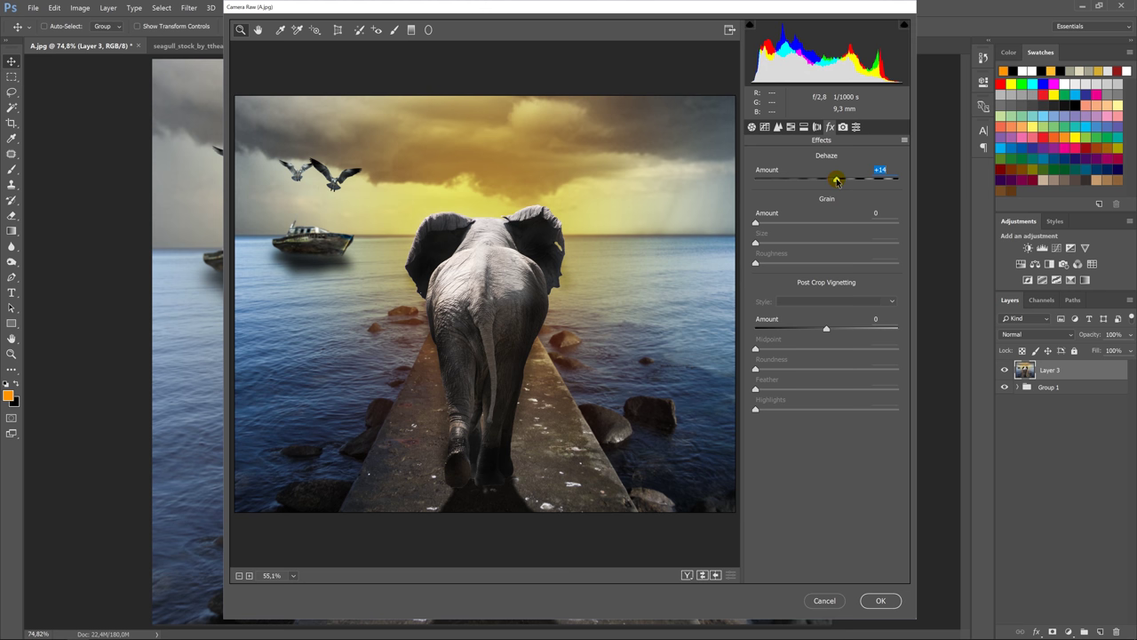
{"action": "left_click", "coordinate": [753, 129]}
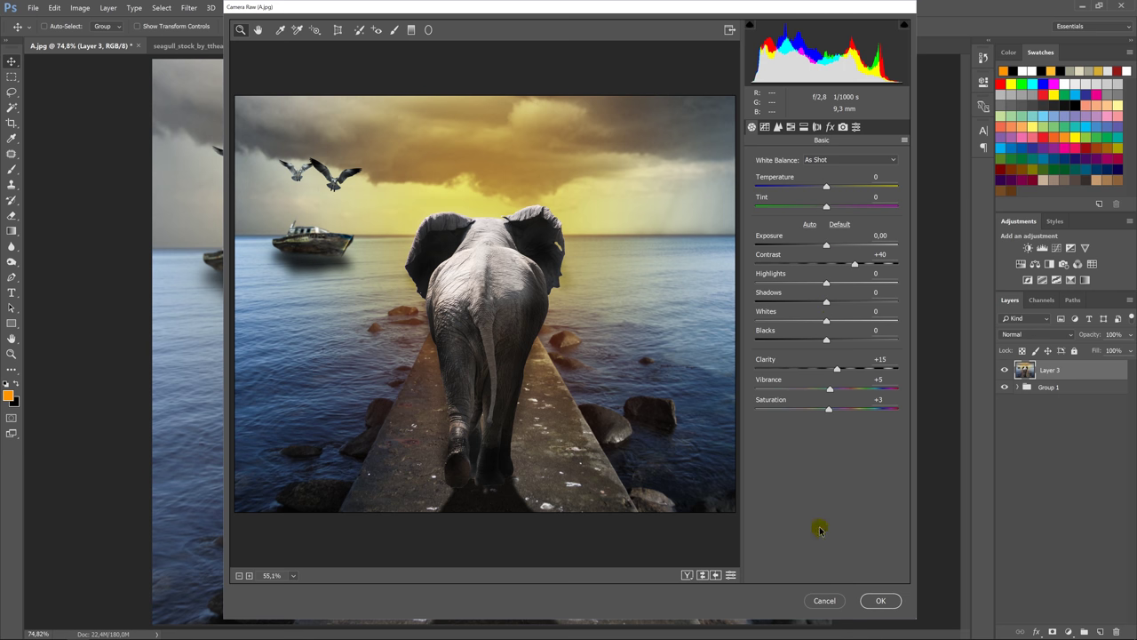
{"action": "left_click", "coordinate": [878, 602]}
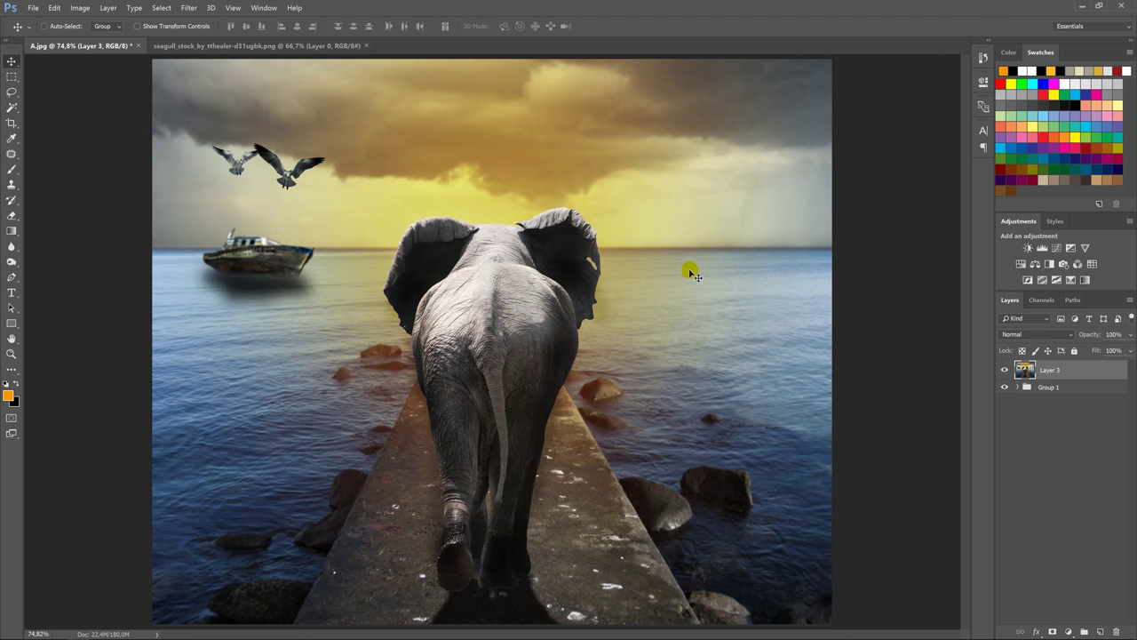
Step: Add a Color Balance layer clipped to Layer 3 with midtone blue eased to +23
{"action": "left_click", "coordinate": [1069, 630]}
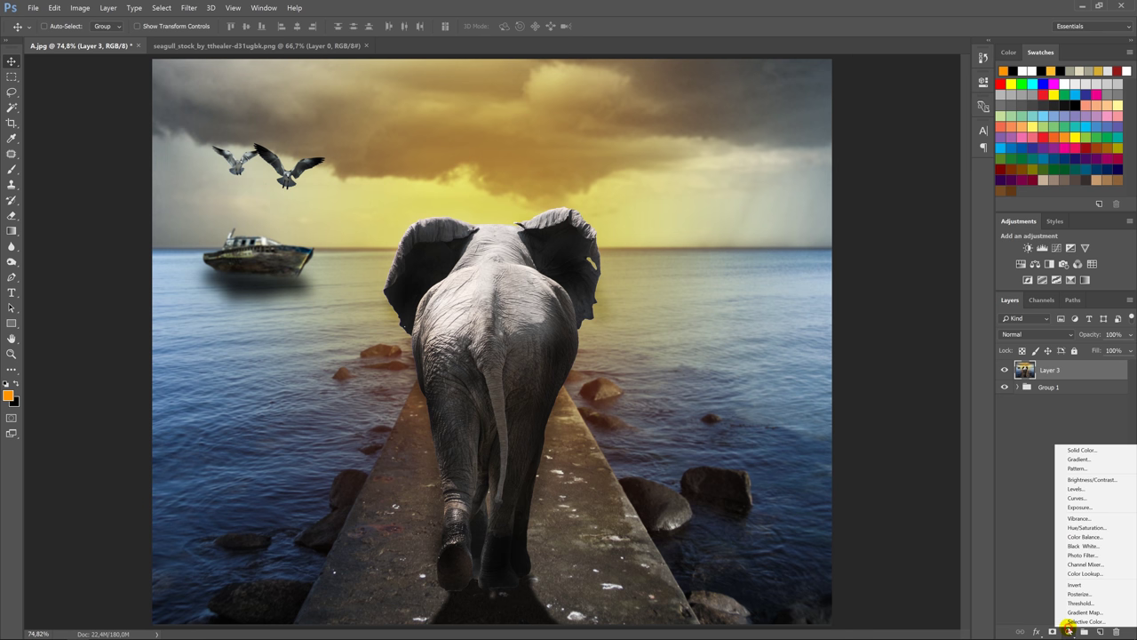
{"action": "left_click", "coordinate": [1086, 538]}
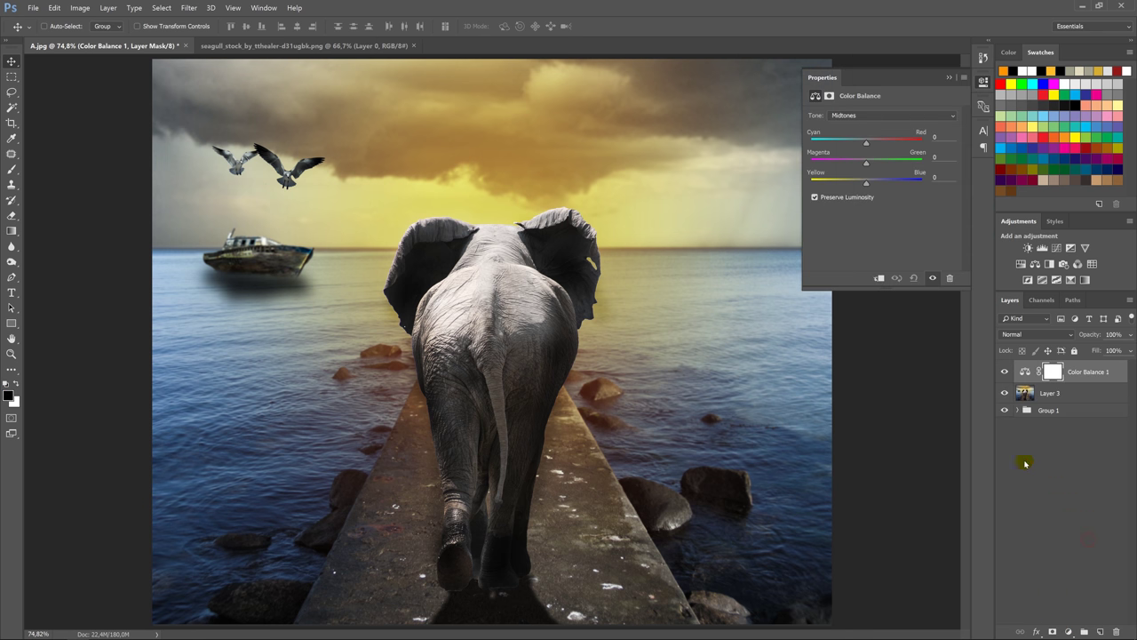
{"action": "left_click", "coordinate": [879, 279]}
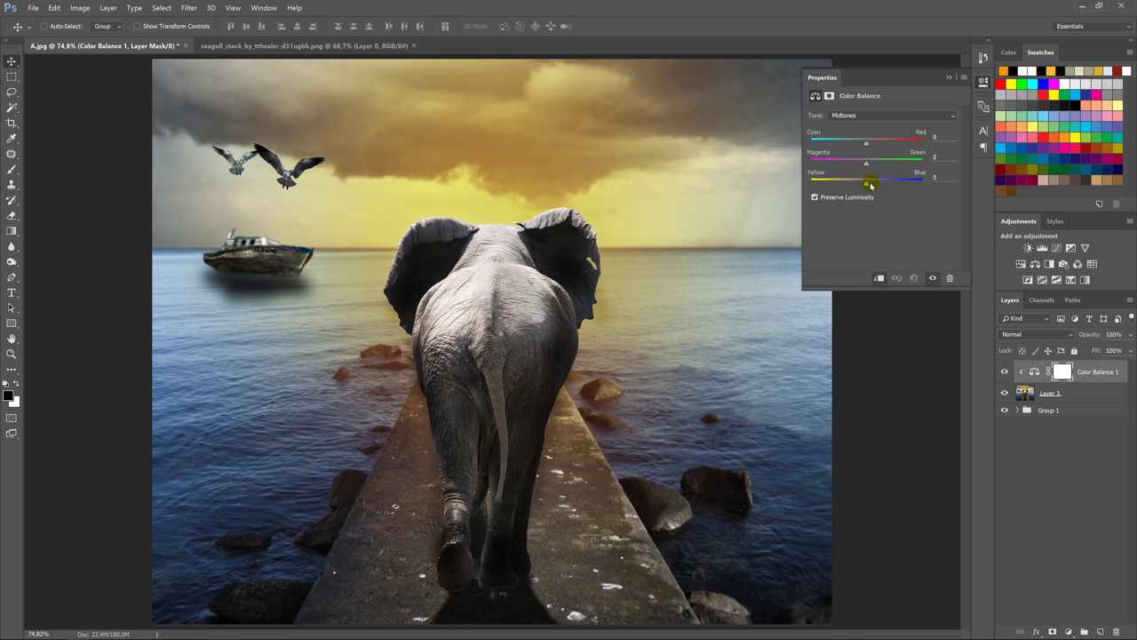
{"action": "left_click_drag", "start_coordinate": [882, 183], "coordinate": [878, 182]}
Step: Shift the Color Balance highlights toward yellow and red
{"action": "left_click", "coordinate": [866, 116]}
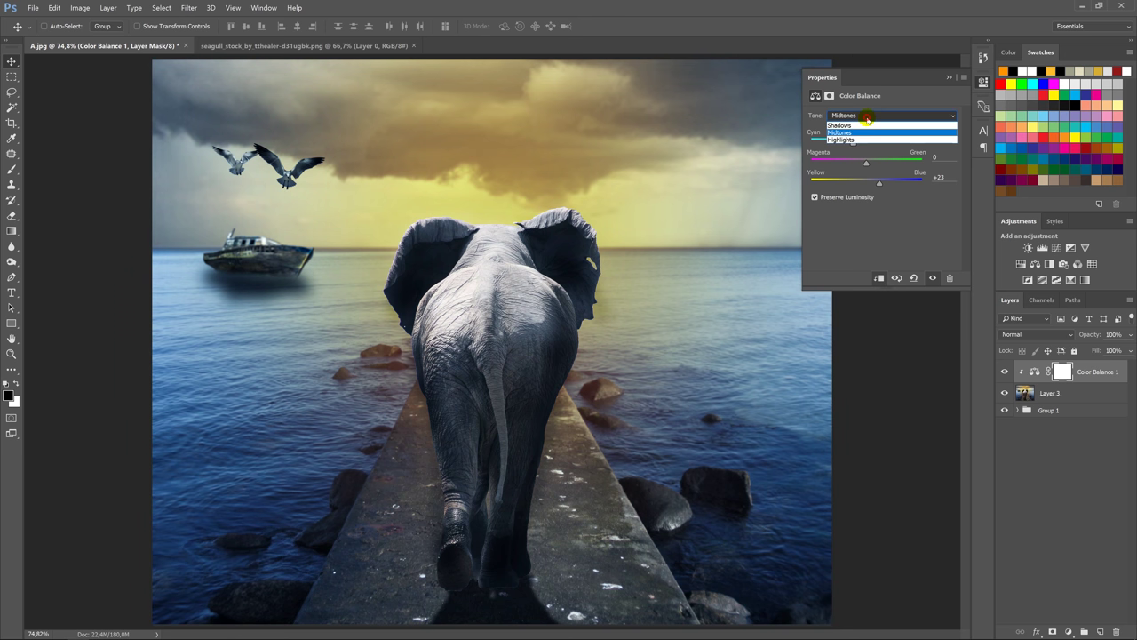
{"action": "left_click", "coordinate": [864, 142]}
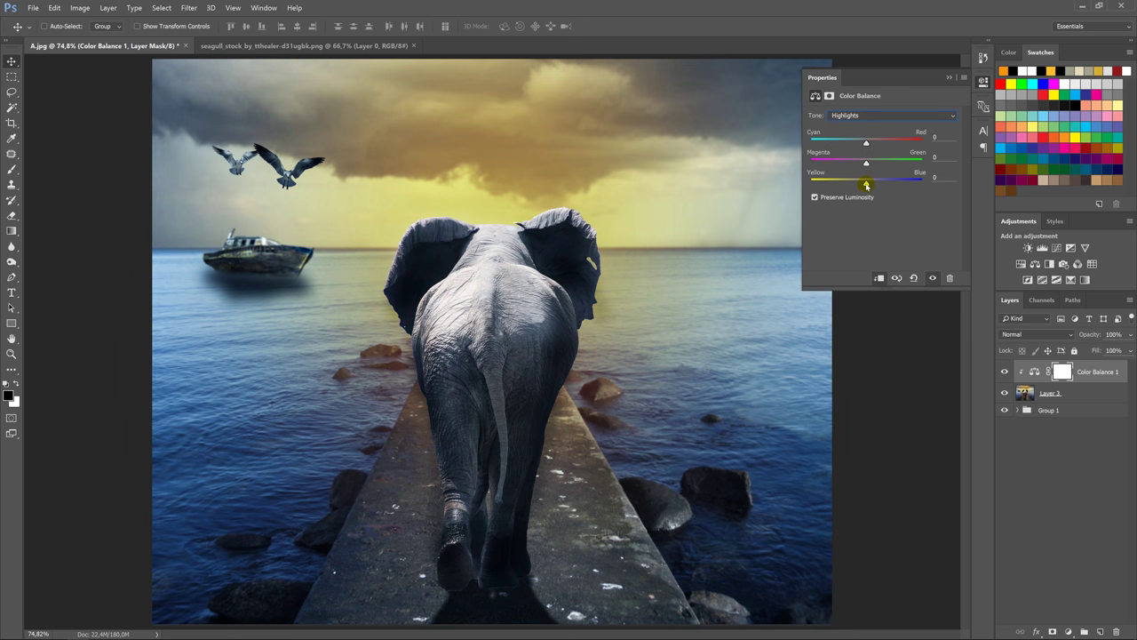
{"action": "left_click_drag", "start_coordinate": [866, 185], "coordinate": [853, 183]}
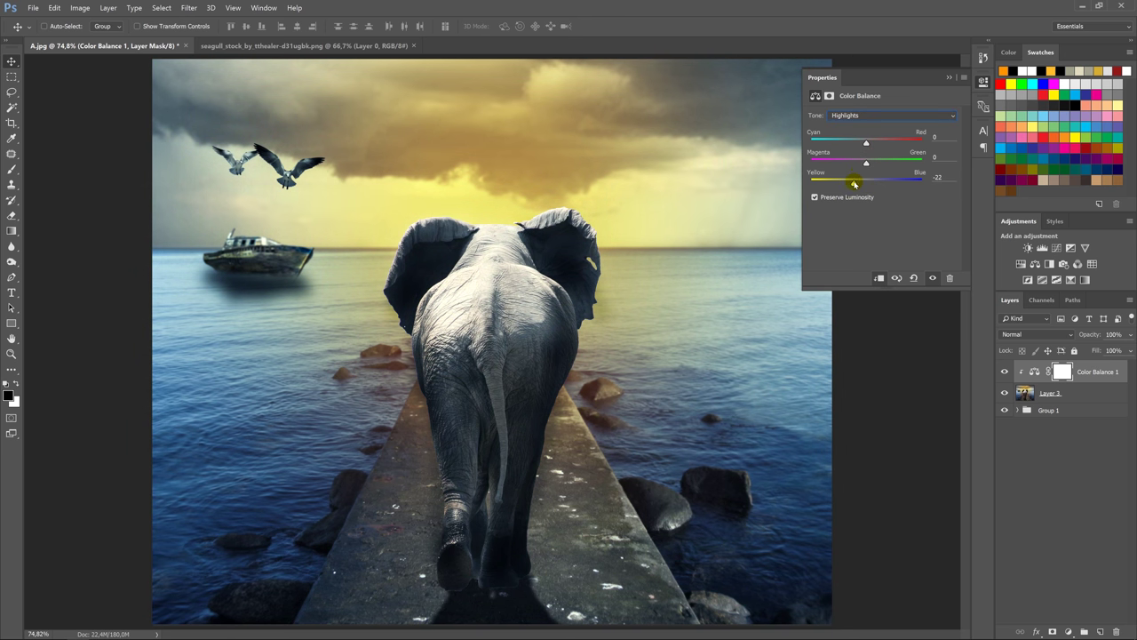
{"action": "left_click_drag", "start_coordinate": [868, 145], "coordinate": [878, 145]}
Step: Fine-tune the Color Balance shadows' cyan–red balance
{"action": "left_click", "coordinate": [864, 116]}
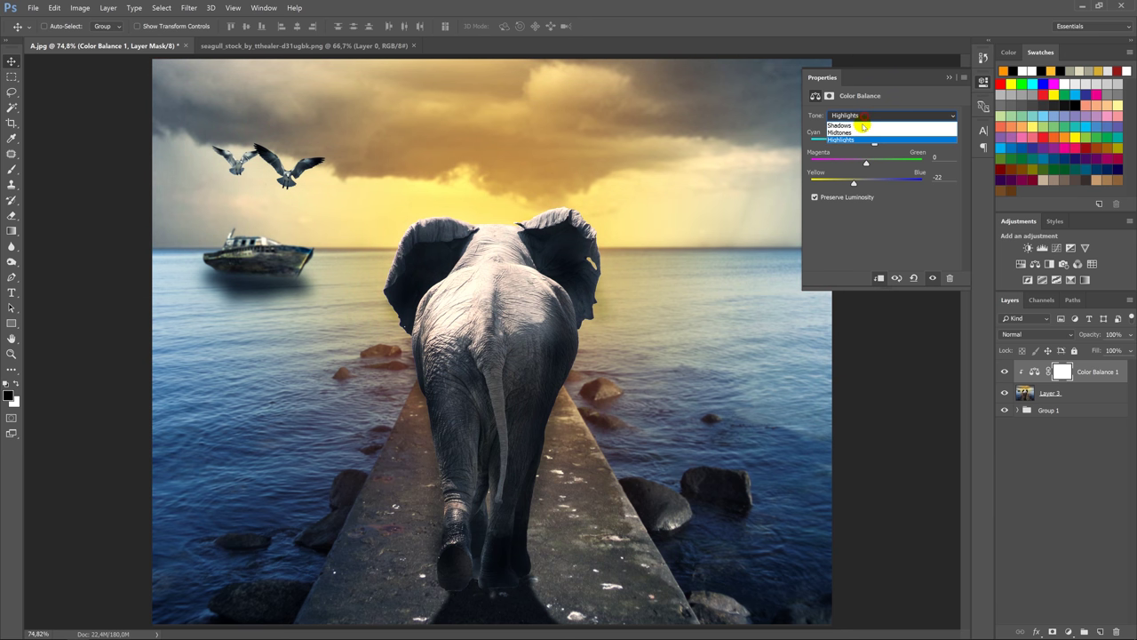
{"action": "left_click", "coordinate": [859, 127]}
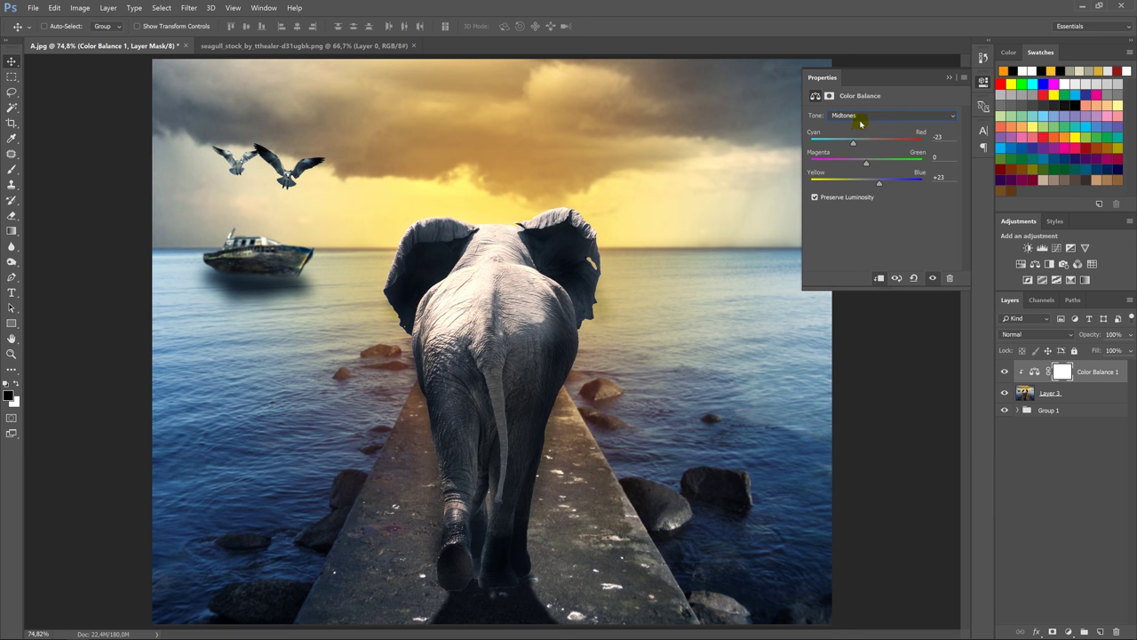
{"action": "left_click", "coordinate": [858, 116]}
{"action": "left_click", "coordinate": [856, 115]}
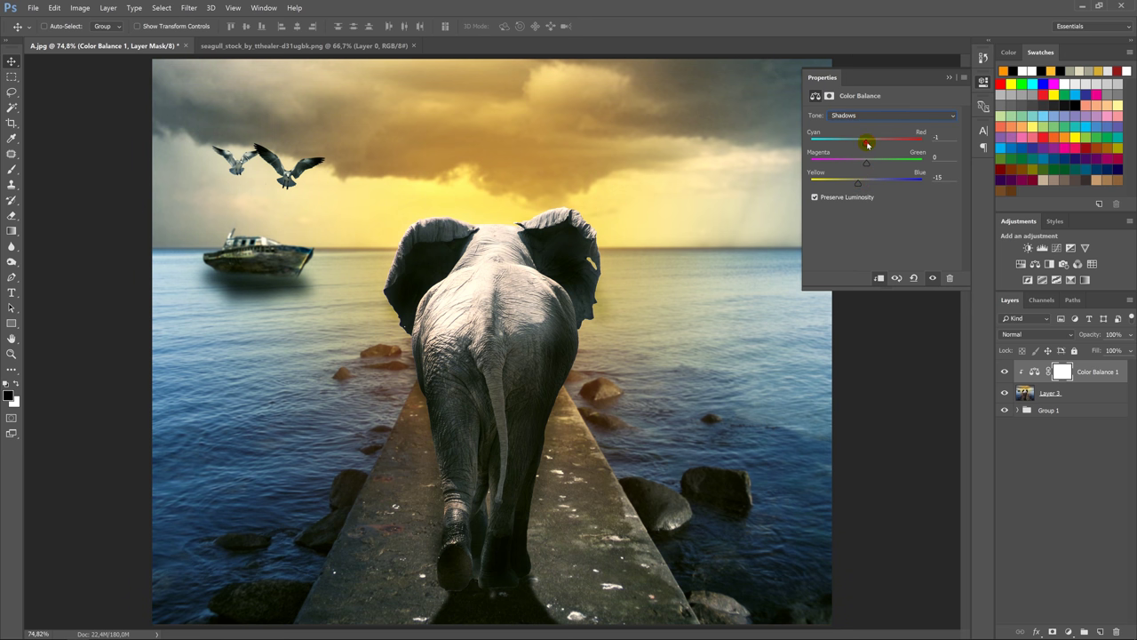
{"action": "left_click_drag", "start_coordinate": [871, 145], "coordinate": [868, 144]}
Step: Toggle Color Balance 1's visibility to compare before and after
{"action": "left_click", "coordinate": [949, 80]}
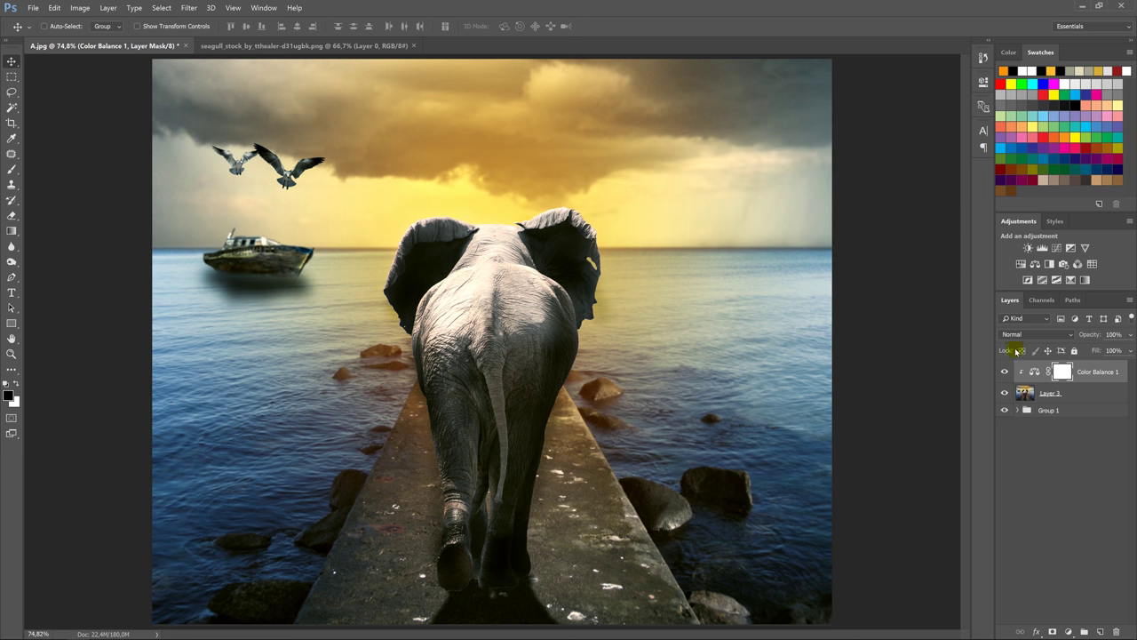
{"action": "left_click", "coordinate": [1005, 372]}
{"action": "left_click", "coordinate": [1004, 373]}
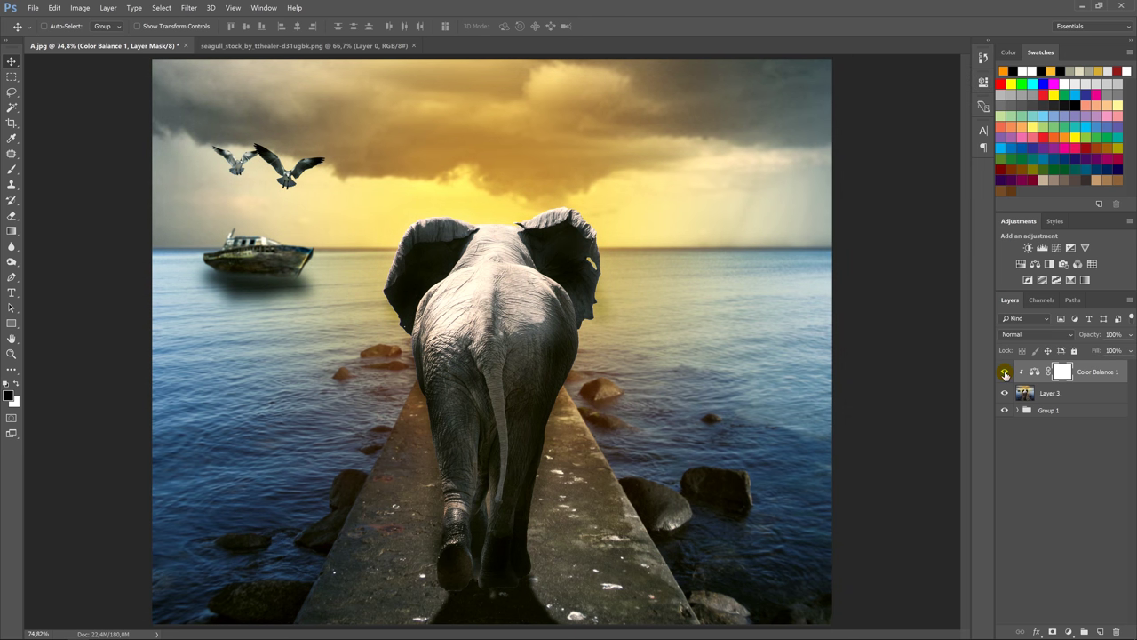